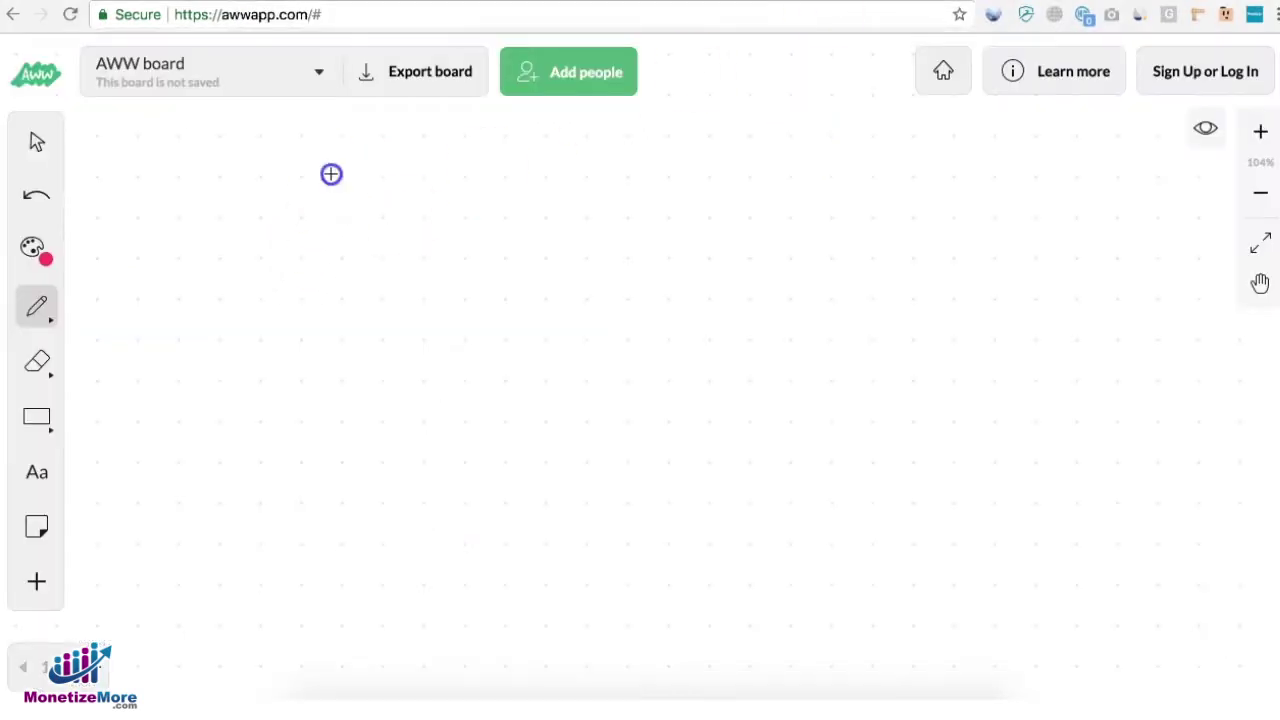
Sketch a page outline with a header box, a tall right sidebar box and a footer box.
{"action": "mouse_move", "coordinate": [331, 174]}
{"action": "left_mouse_down"}
{"action": "mouse_move", "coordinate": [335, 698]}
{"action": "mouse_move", "coordinate": [623, 669]}
{"action": "mouse_move", "coordinate": [637, 369]}
{"action": "mouse_move", "coordinate": [540, 169]}
{"action": "mouse_move", "coordinate": [353, 171]}
{"action": "left_mouse_up"}
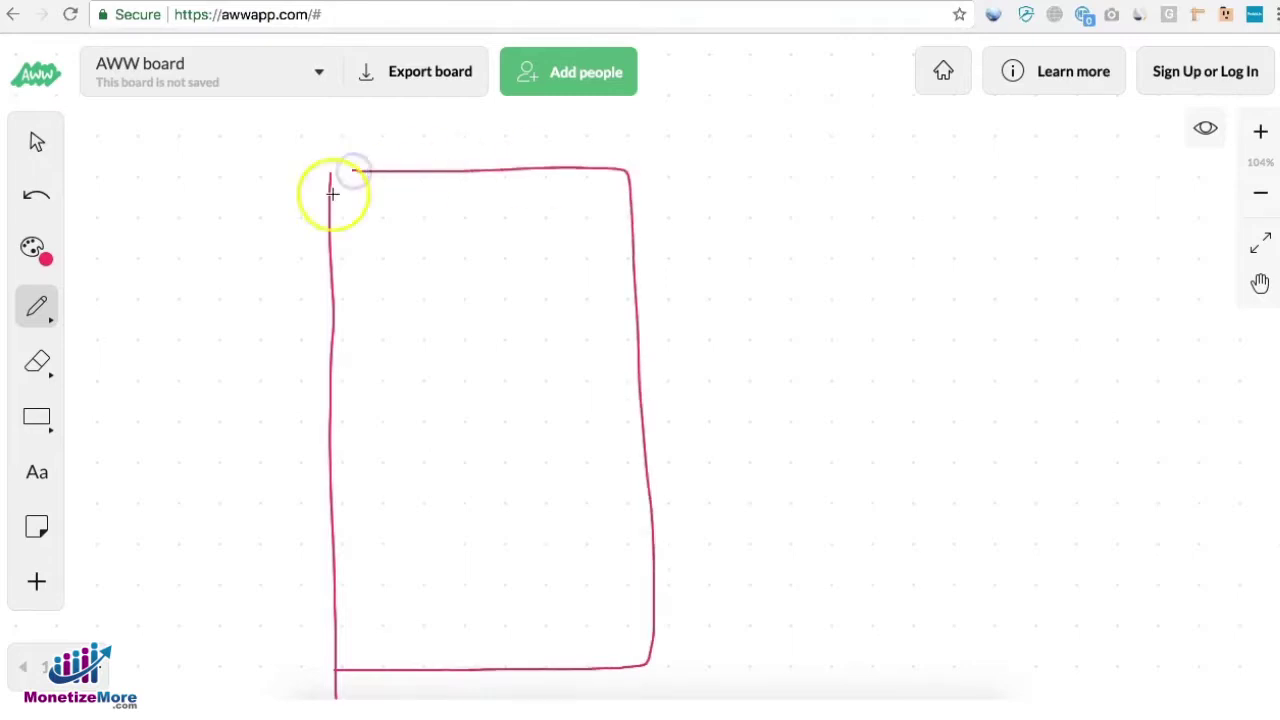
{"action": "left_click", "coordinate": [349, 173]}
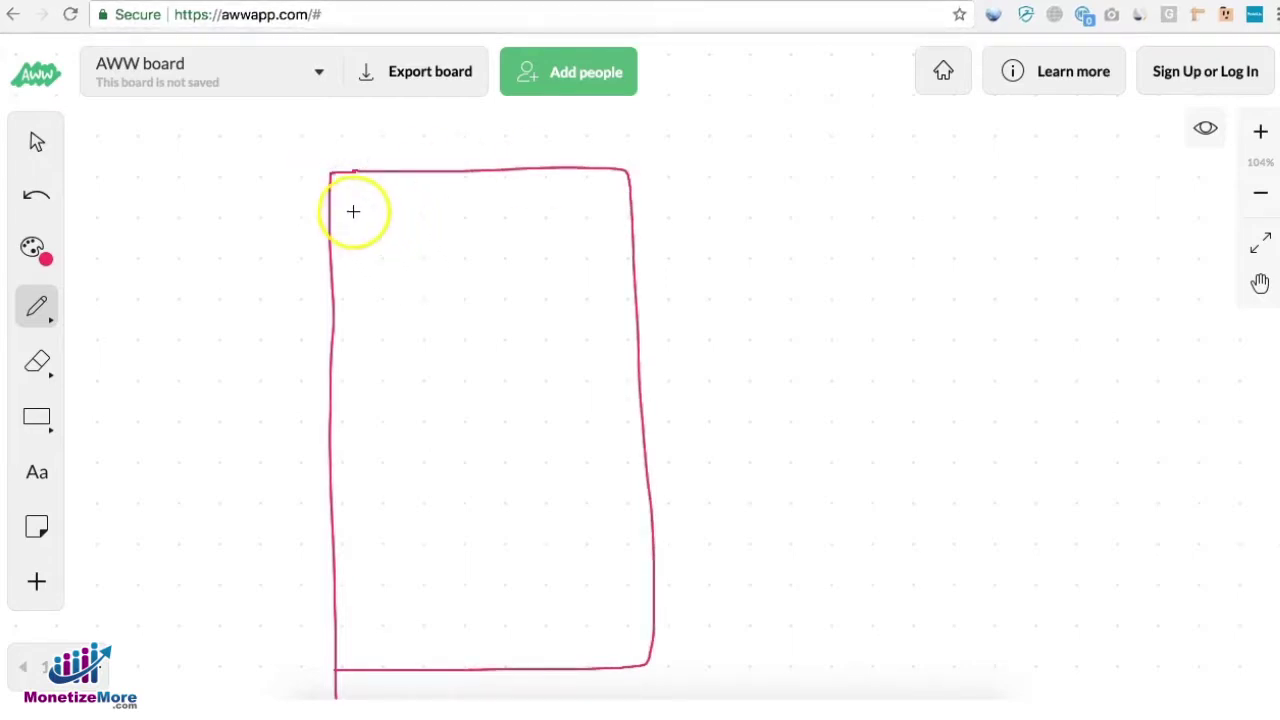
{"action": "mouse_move", "coordinate": [349, 194]}
{"action": "left_mouse_down"}
{"action": "mouse_move", "coordinate": [351, 243]}
{"action": "mouse_move", "coordinate": [582, 245]}
{"action": "left_mouse_up"}
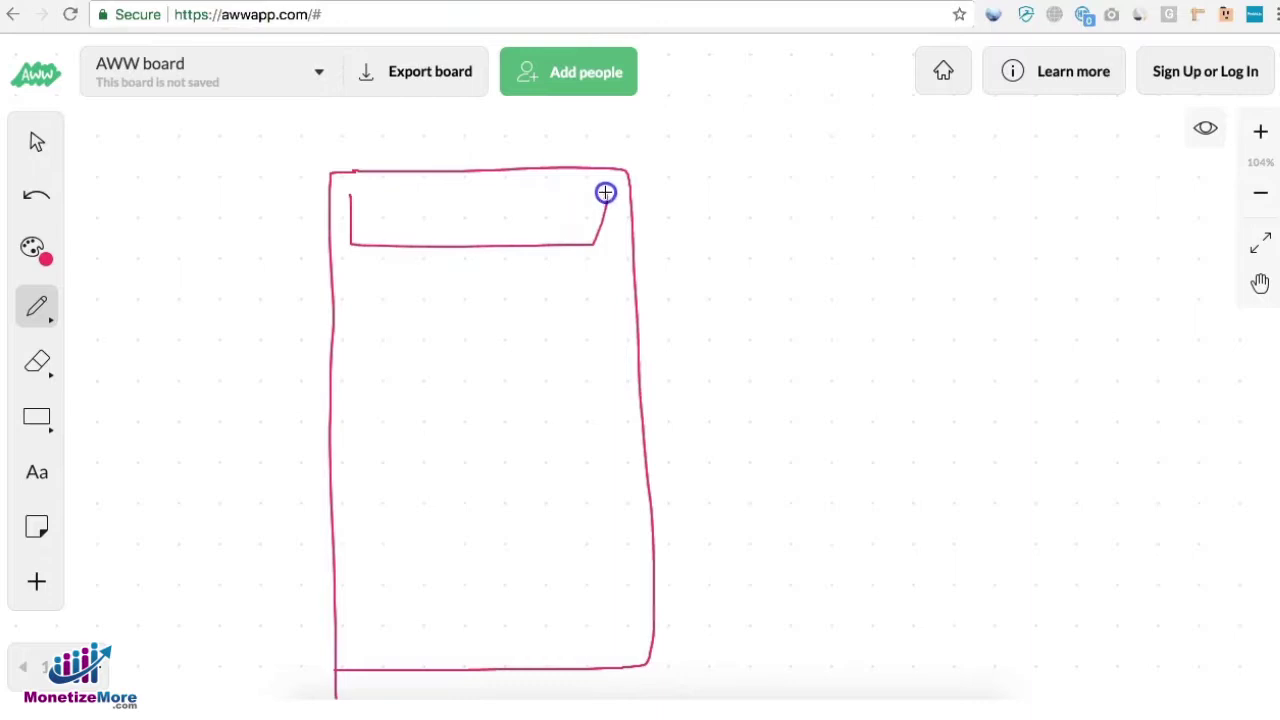
{"action": "left_click_drag", "start_coordinate": [605, 192], "coordinate": [323, 191]}
{"action": "mouse_move", "coordinate": [500, 294]}
{"action": "left_mouse_down"}
{"action": "mouse_move", "coordinate": [523, 511]}
{"action": "mouse_move", "coordinate": [606, 380]}
{"action": "mouse_move", "coordinate": [517, 300]}
{"action": "left_mouse_up"}
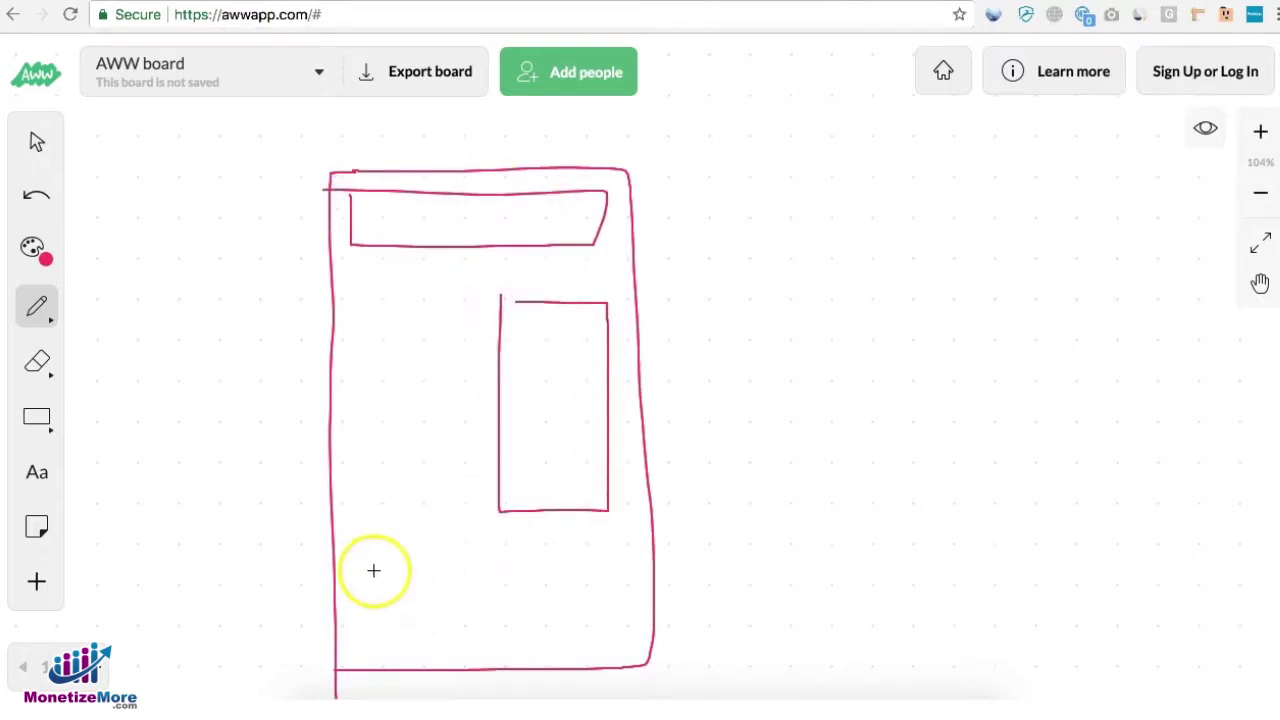
{"action": "mouse_move", "coordinate": [354, 563]}
{"action": "left_mouse_down"}
{"action": "mouse_move", "coordinate": [357, 634]}
{"action": "mouse_move", "coordinate": [590, 638]}
{"action": "mouse_move", "coordinate": [614, 566]}
{"action": "mouse_move", "coordinate": [371, 563]}
{"action": "left_mouse_up"}
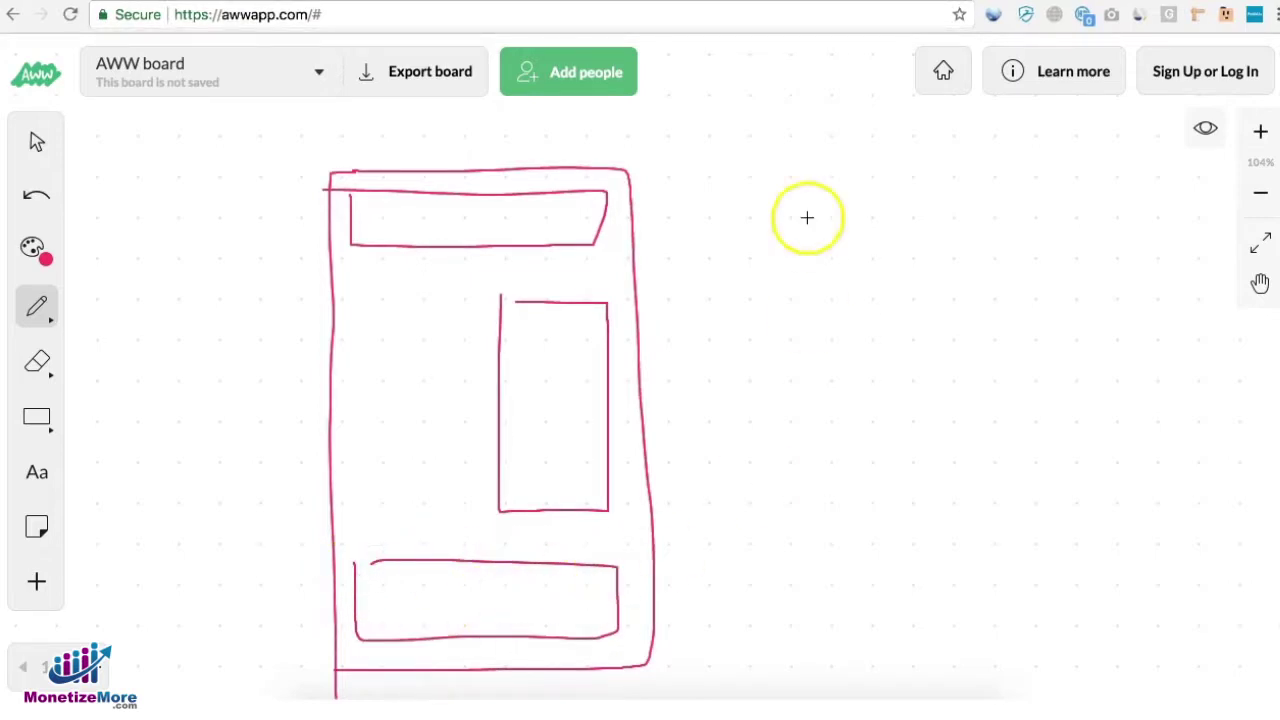
Draw callout lines leading out from the header, sidebar and footer boxes.
{"action": "left_click_drag", "start_coordinate": [597, 208], "coordinate": [728, 215]}
{"action": "left_click_drag", "start_coordinate": [598, 372], "coordinate": [765, 377]}
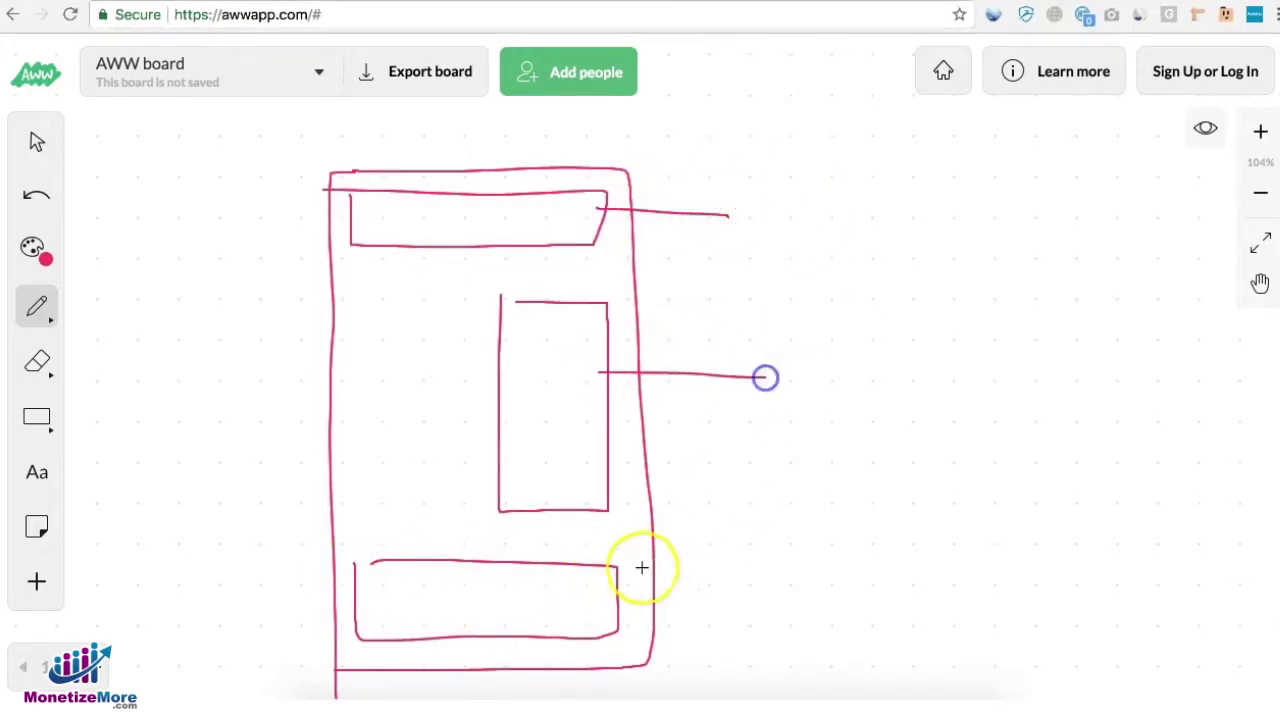
{"action": "left_click_drag", "start_coordinate": [610, 582], "coordinate": [762, 594]}
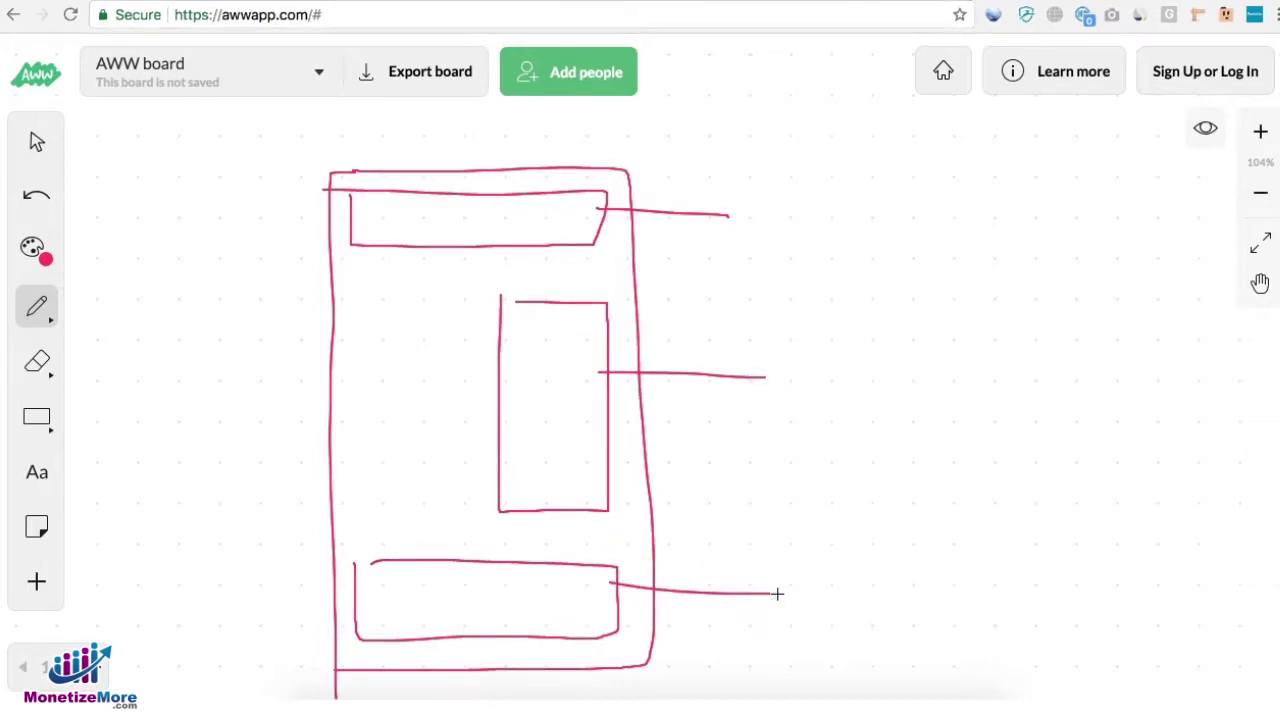
Retrace the three callout lines on the sketch and bring Ad Manager back into view.
{"action": "left_click", "coordinate": [578, 8]}
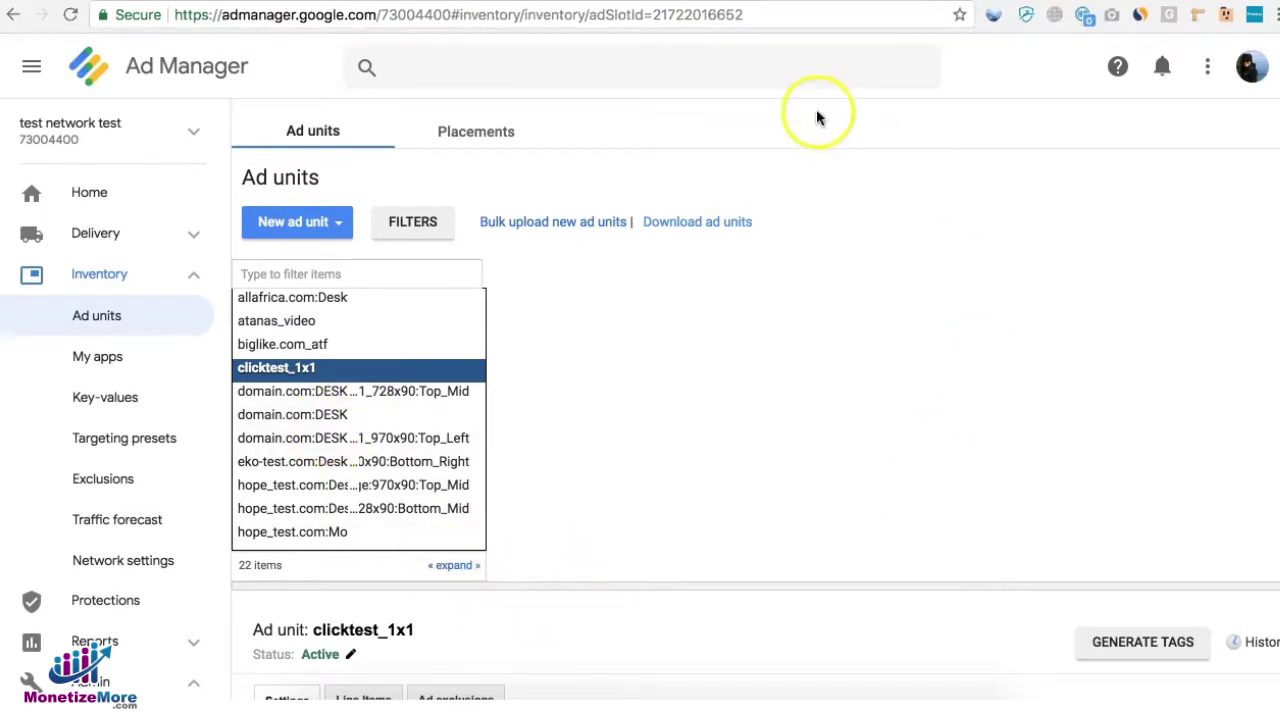
{"action": "left_click", "coordinate": [820, 10]}
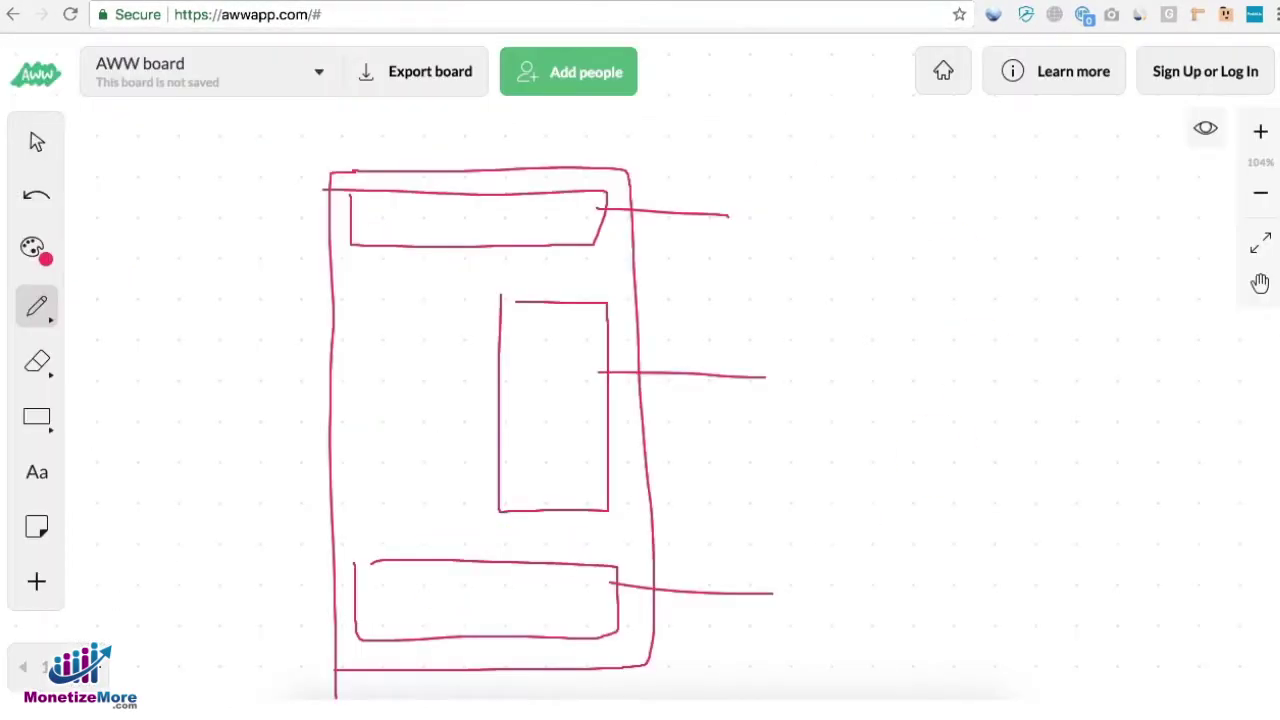
{"action": "left_click_drag", "start_coordinate": [580, 207], "coordinate": [716, 228]}
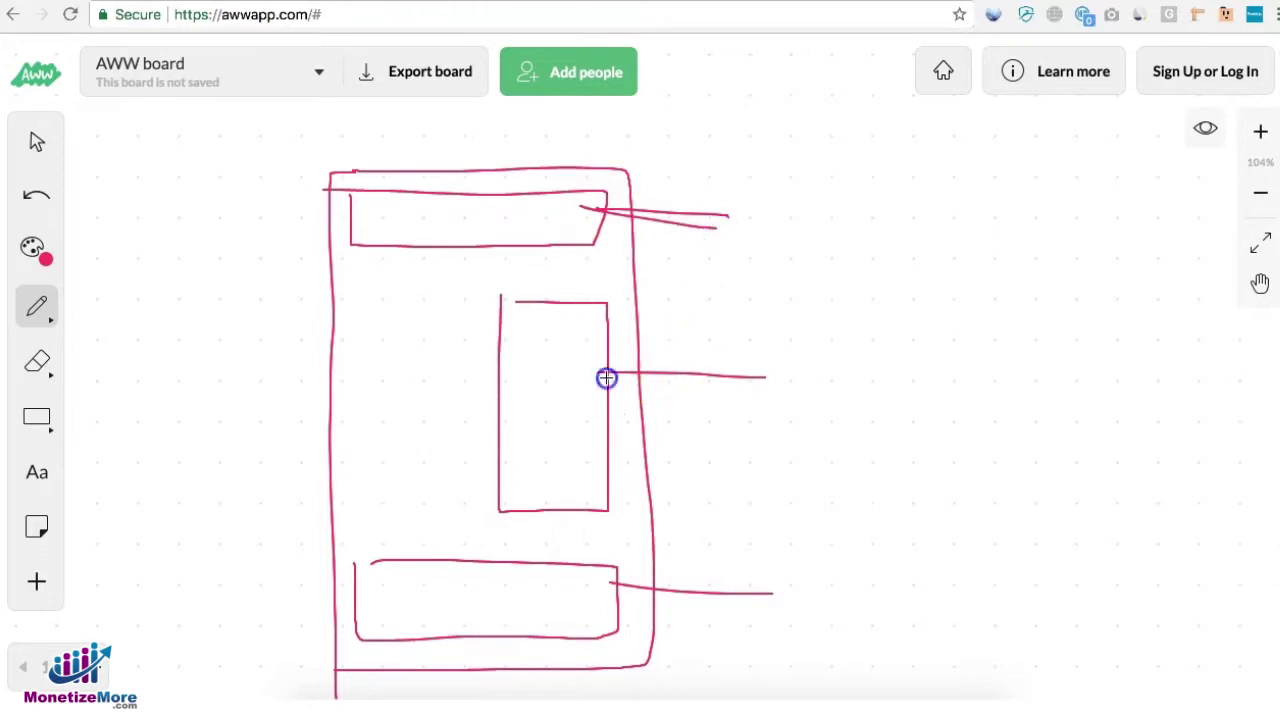
{"action": "left_click_drag", "start_coordinate": [600, 374], "coordinate": [740, 389]}
{"action": "left_click_drag", "start_coordinate": [587, 577], "coordinate": [784, 605]}
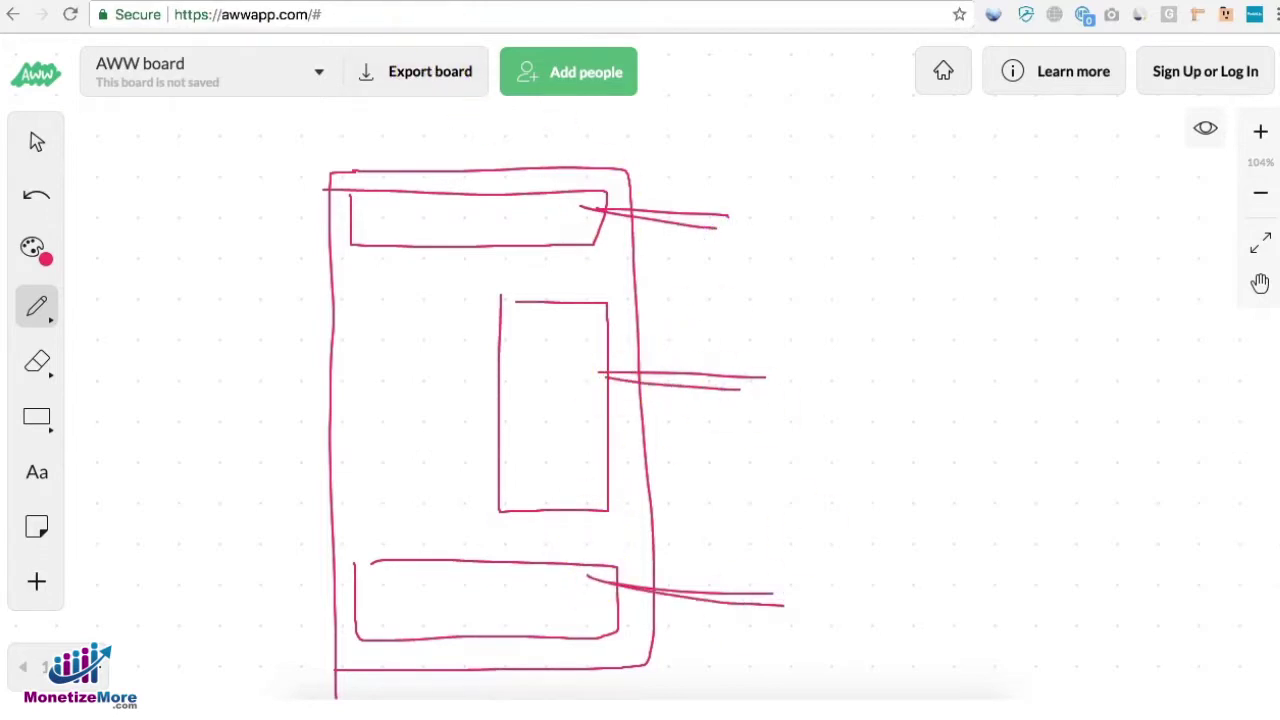
{"action": "key", "text": "ctrl+shift+Tab"}
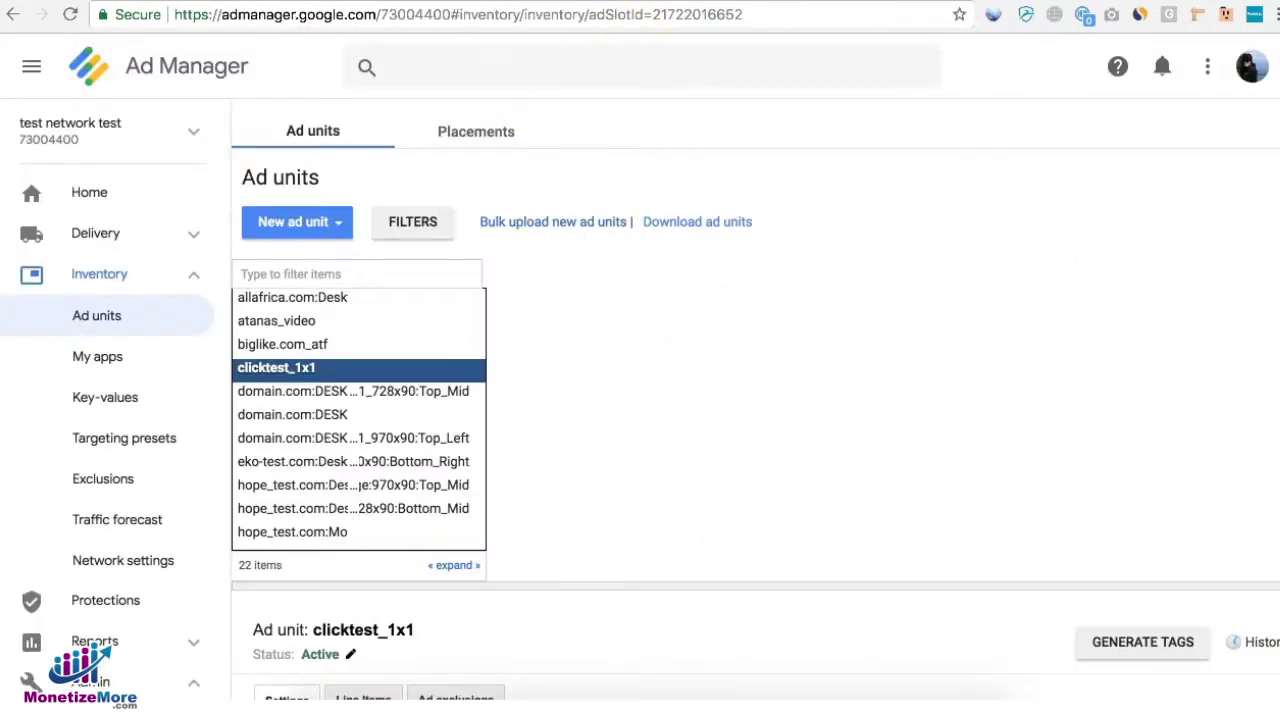
Switch to the dfpgpt.appspot.com tab to open the DFP Tag Generator & Tester.
{"action": "left_click", "coordinate": [612, 3]}
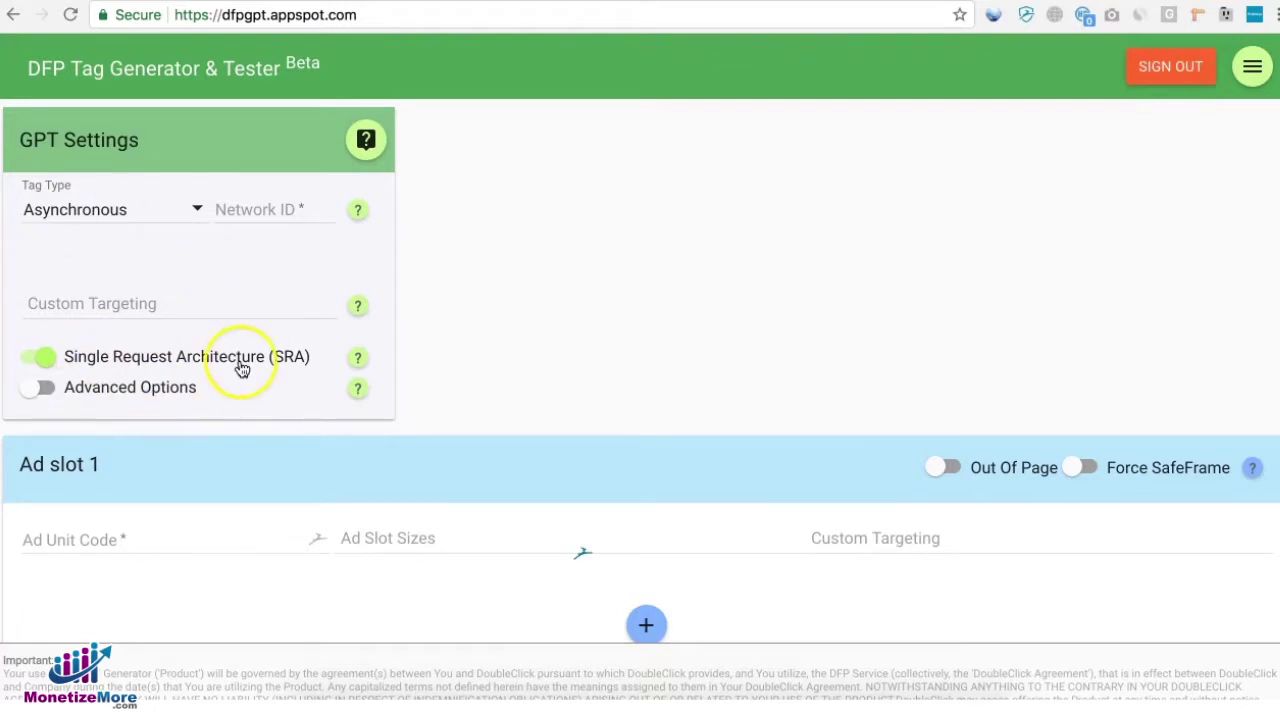
Review the Tag Type choices, keep Asynchronous, and focus the Network ID field.
{"action": "mouse_move", "coordinate": [86, 542]}
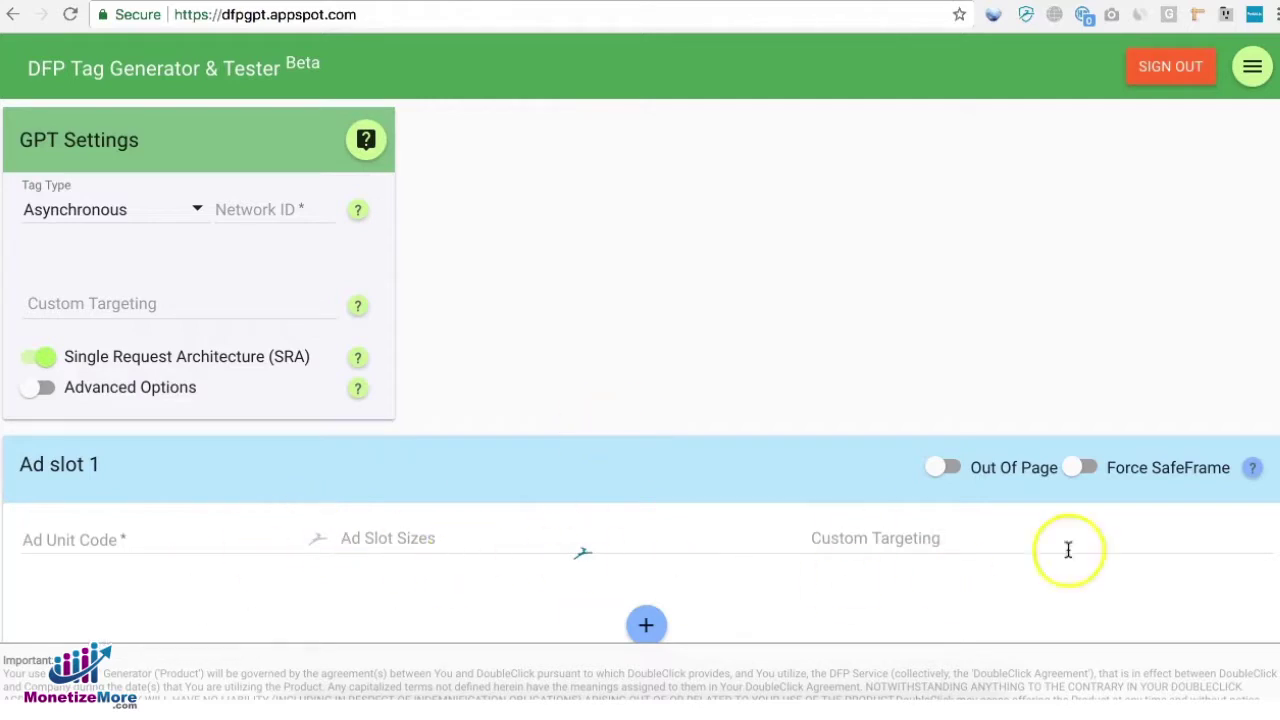
{"action": "left_click", "coordinate": [189, 222]}
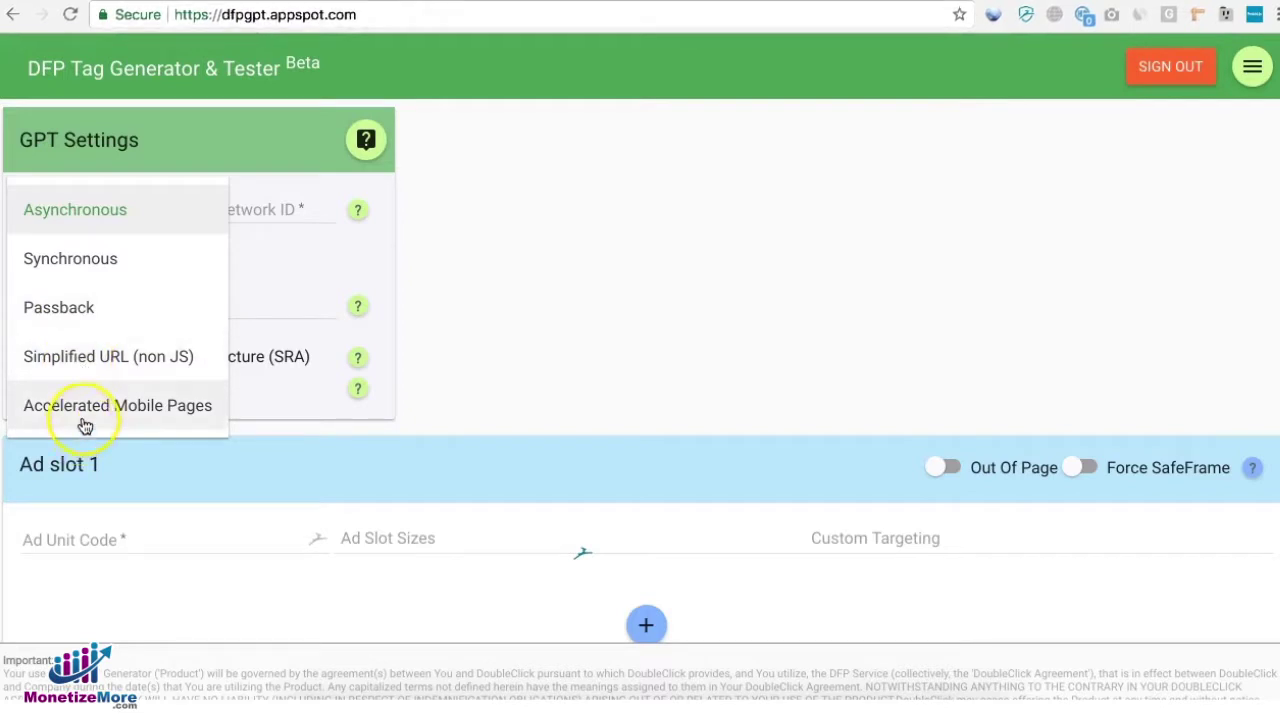
{"action": "left_click", "coordinate": [557, 286]}
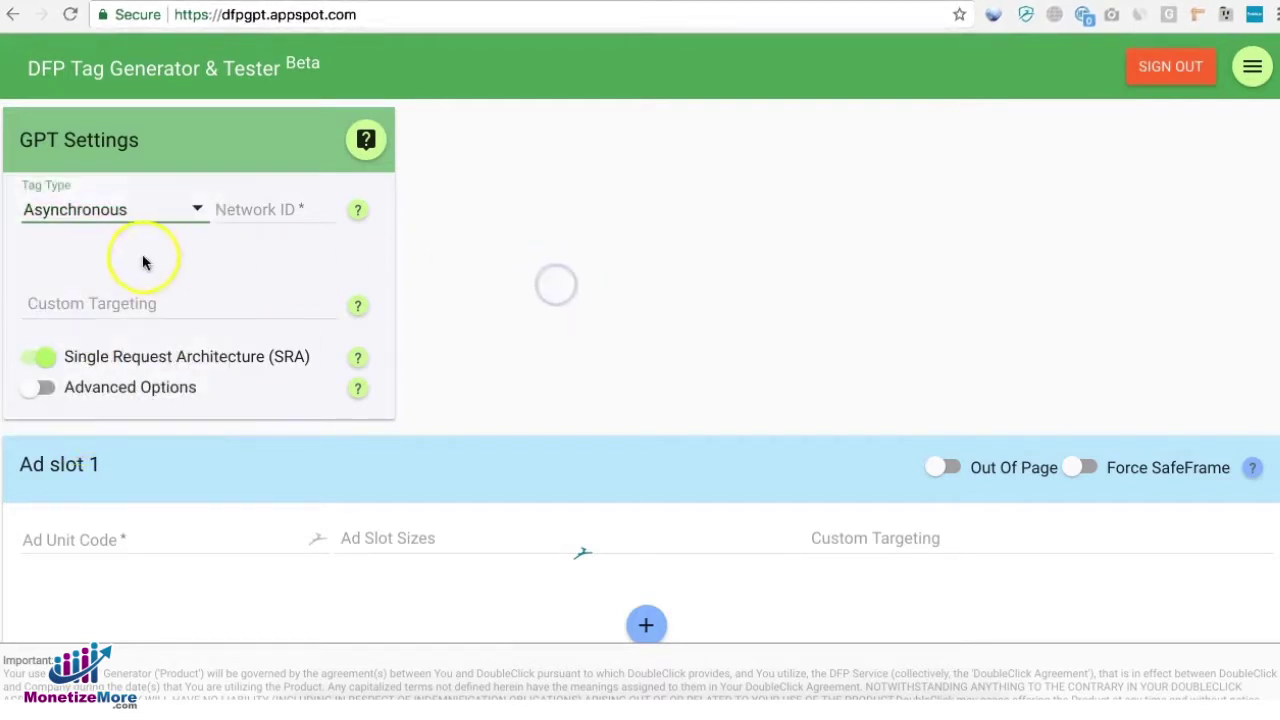
{"action": "left_click", "coordinate": [278, 213]}
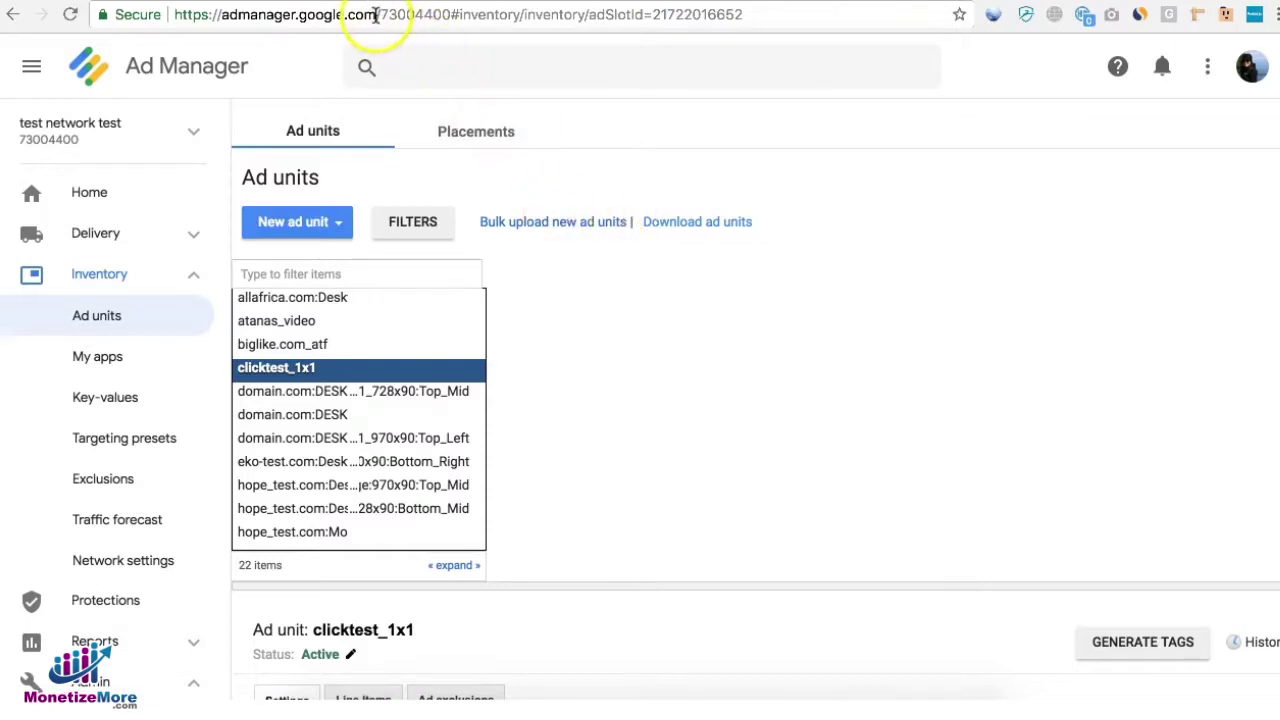
Find network code 73004400 under Admin > Global settings and select it for copying.
{"action": "left_click_drag", "start_coordinate": [380, 14], "coordinate": [451, 14]}
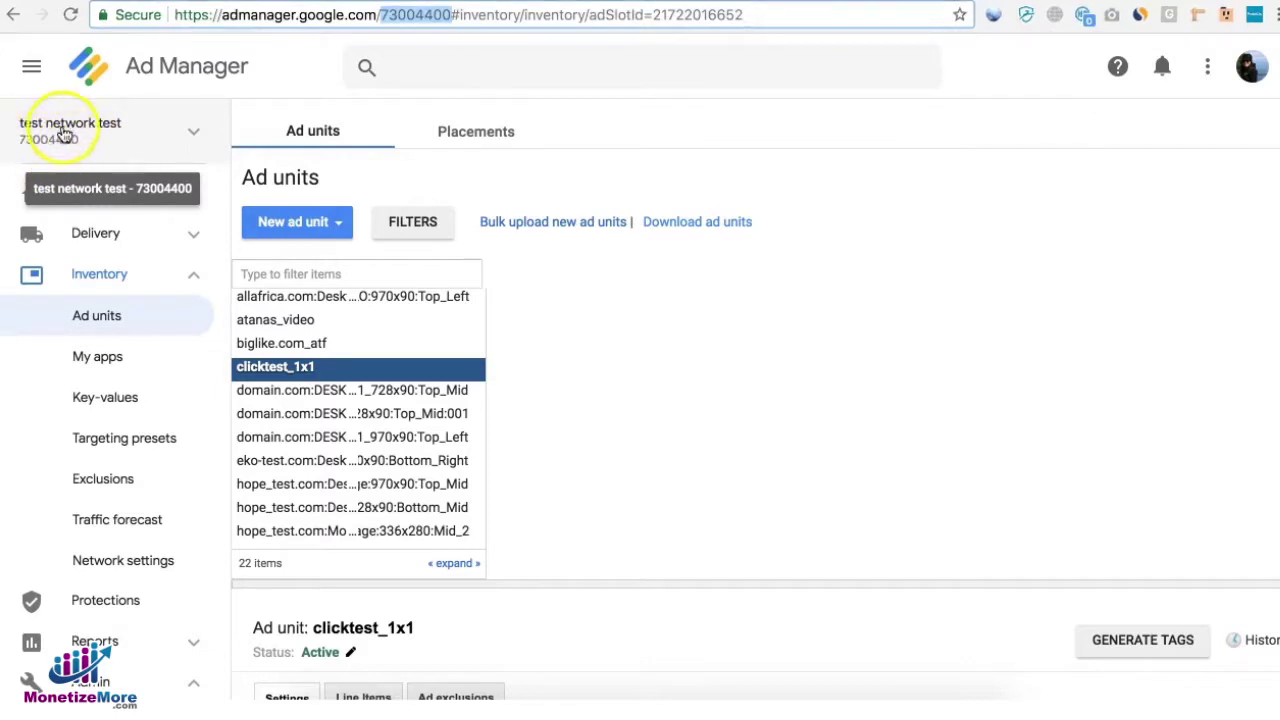
{"action": "scroll", "coordinate": [74, 480], "scroll_direction": "down", "scroll_amount": 4}
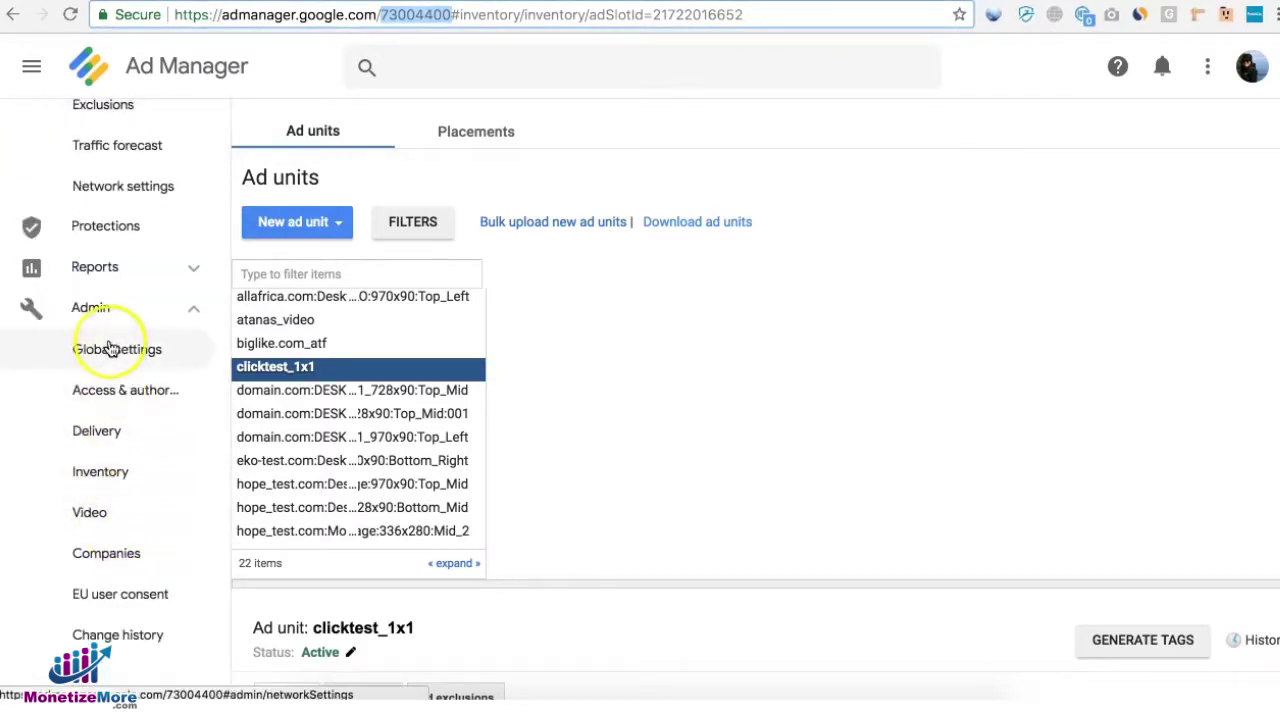
{"action": "left_click", "coordinate": [116, 352]}
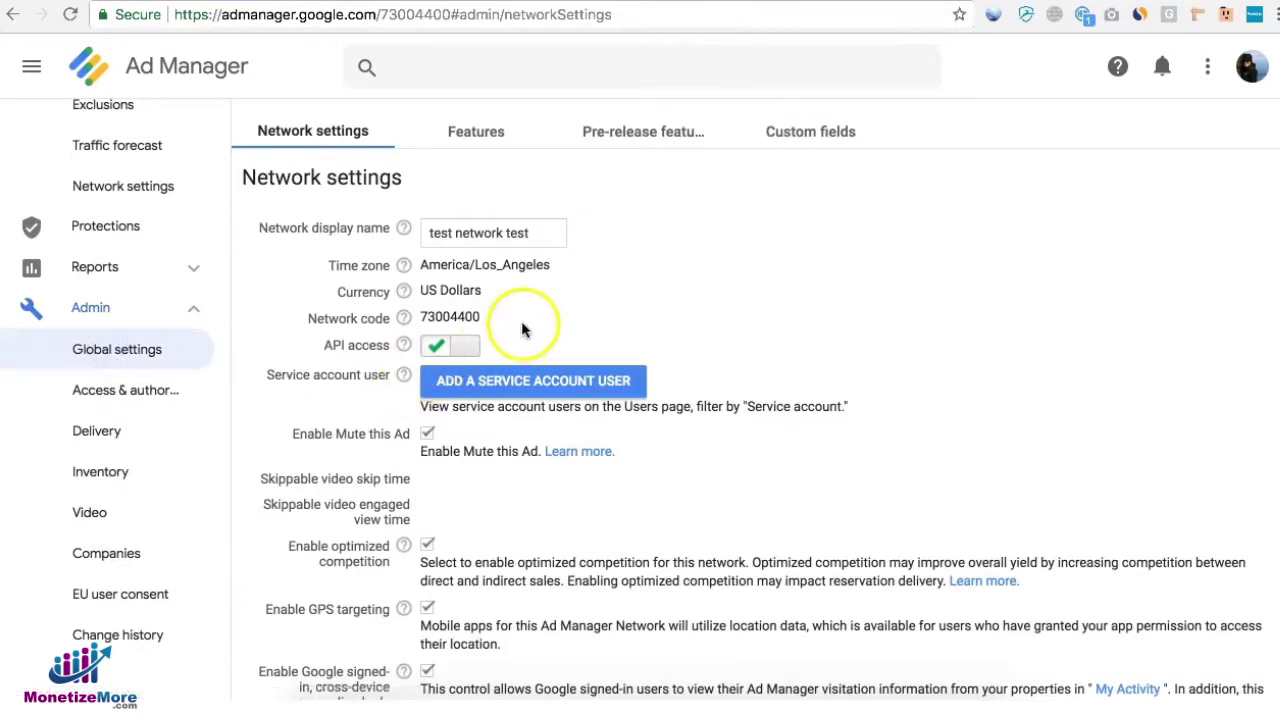
{"action": "double_click", "coordinate": [425, 318]}
{"action": "key", "text": "ctrl+c"}
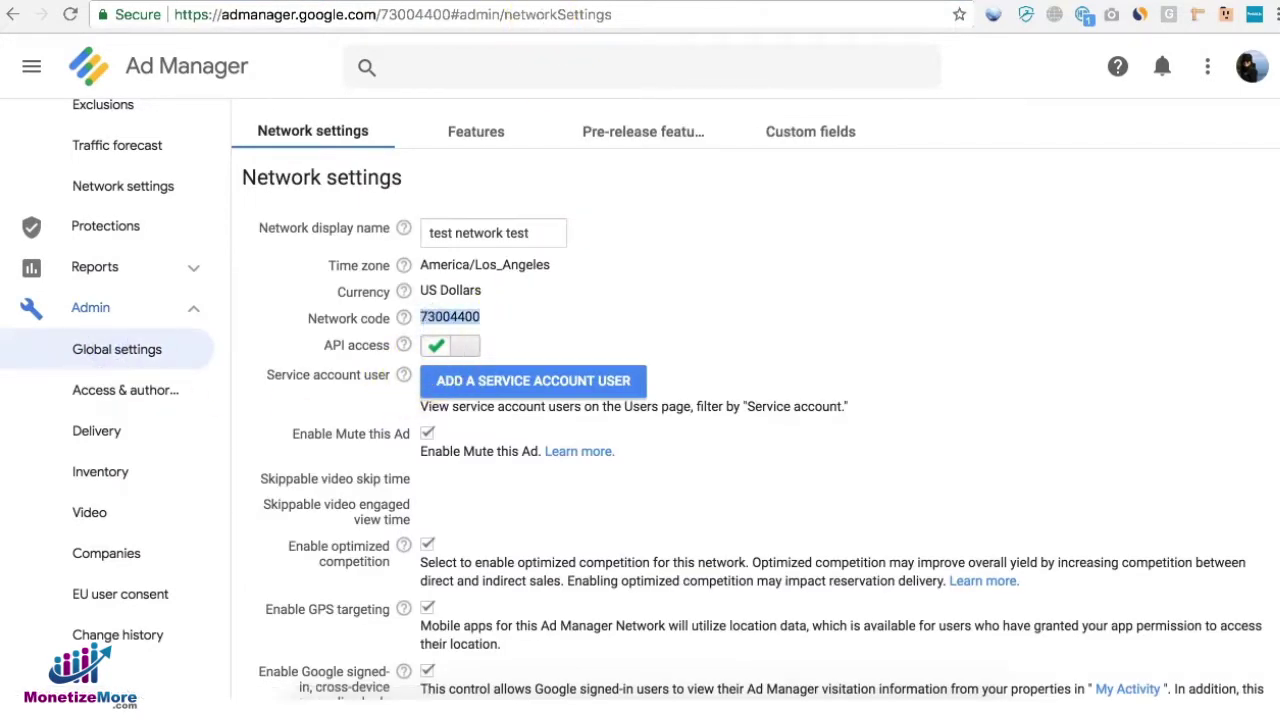
Paste 73004400 into Network ID, leaving Single Request Architecture on after toggling it.
{"action": "key", "text": "ctrl+Tab"}
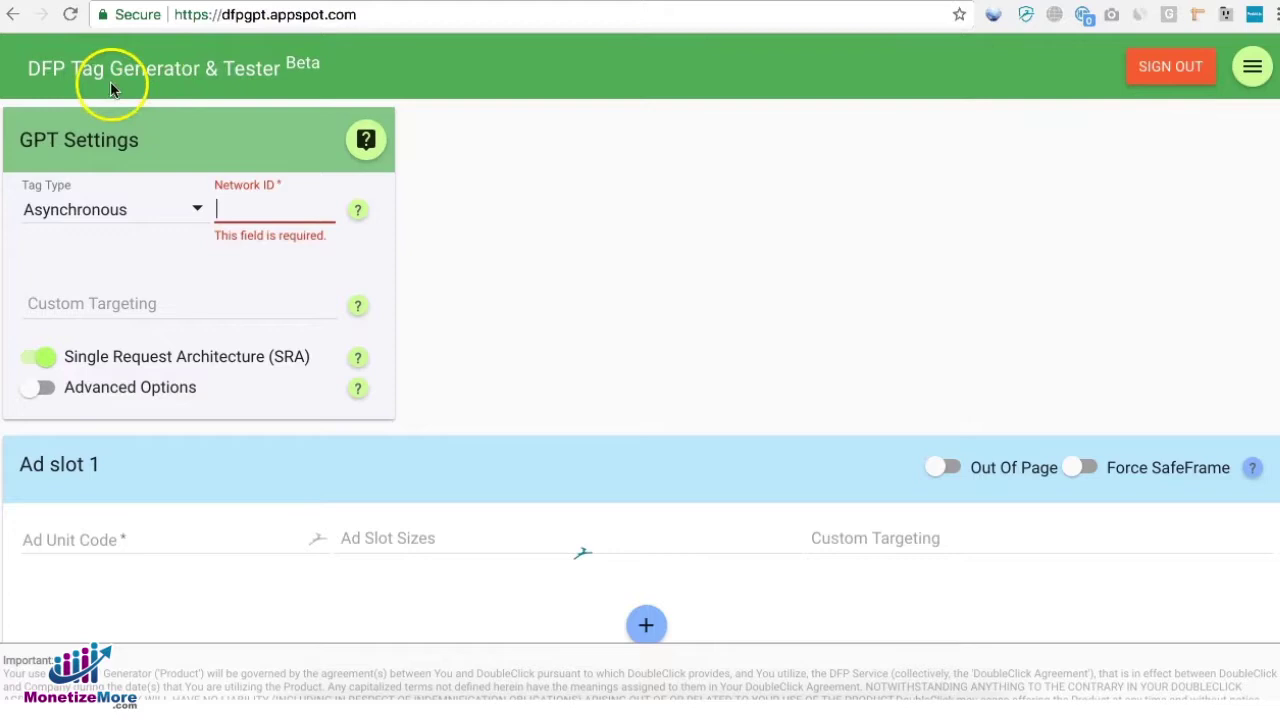
{"action": "key", "text": "ctrl+v"}
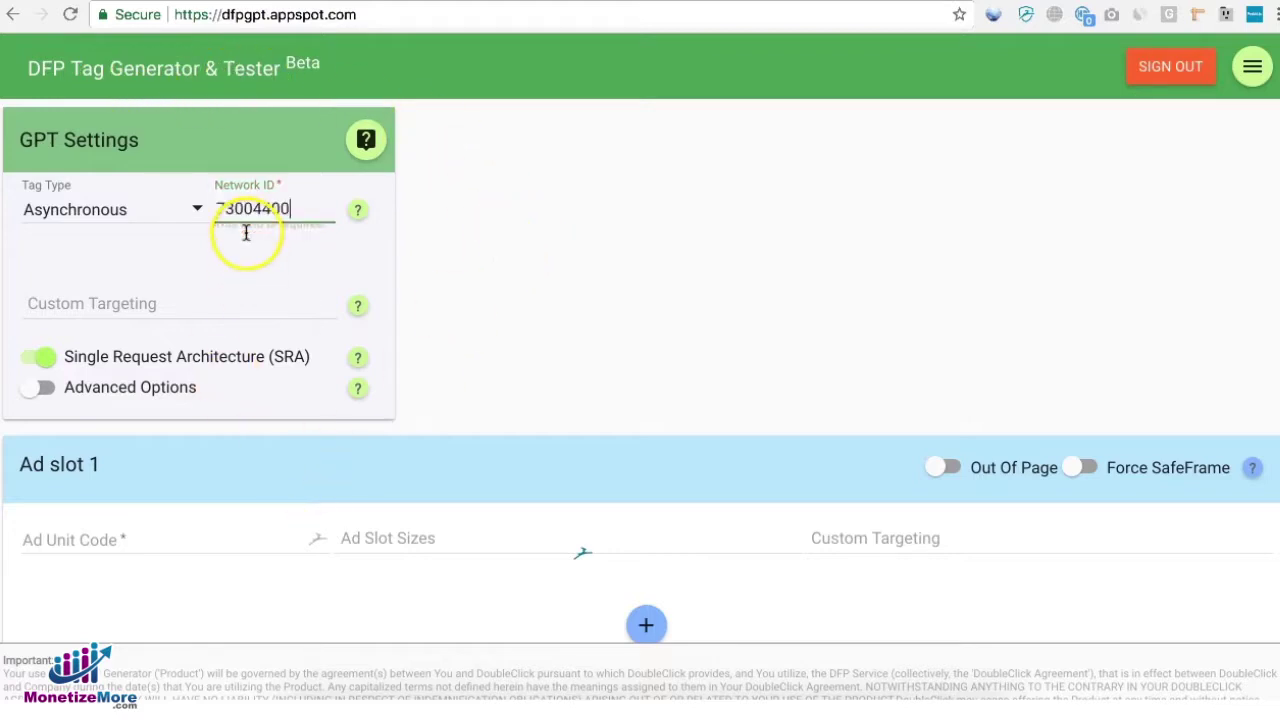
{"action": "left_click", "coordinate": [100, 305]}
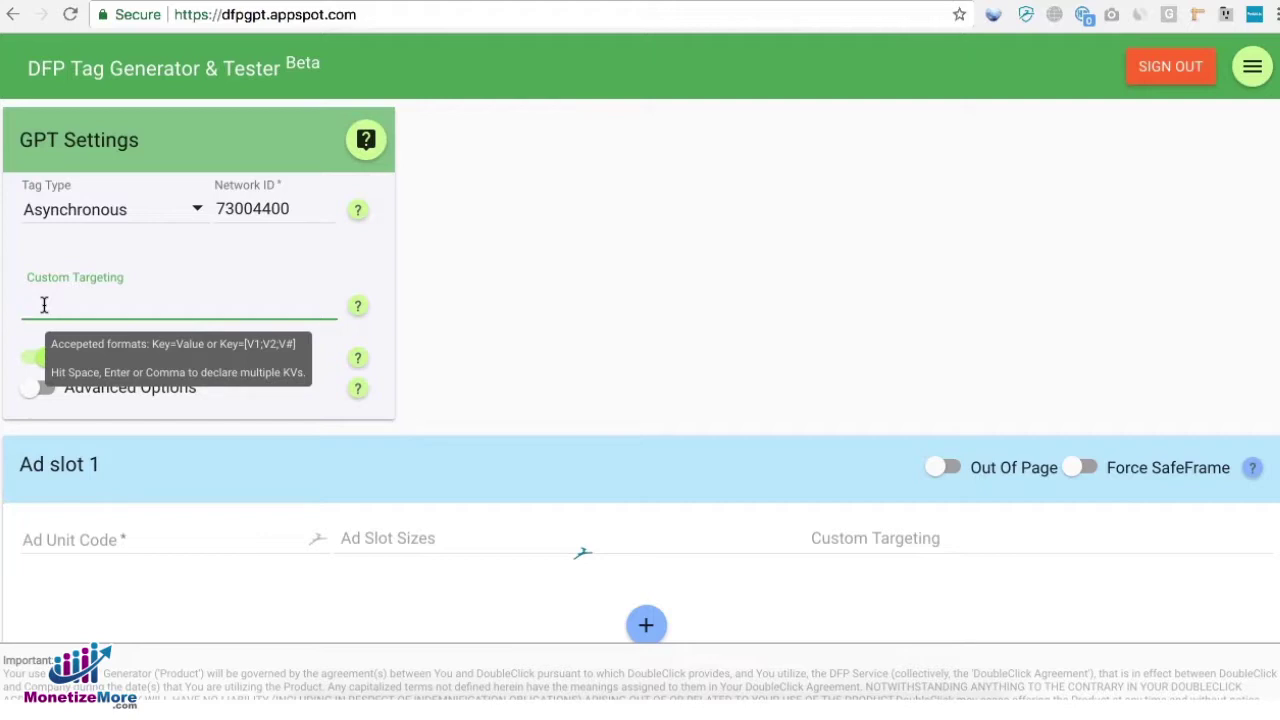
{"action": "left_click", "coordinate": [28, 359]}
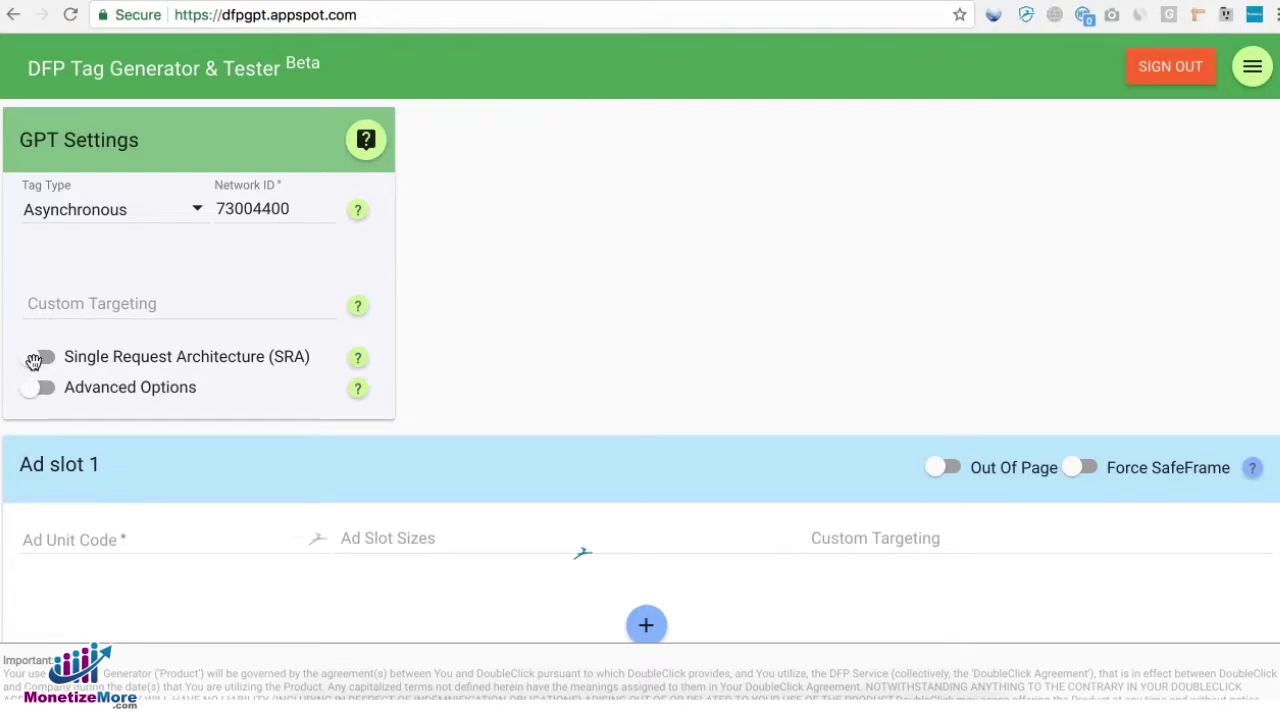
{"action": "left_click", "coordinate": [36, 360]}
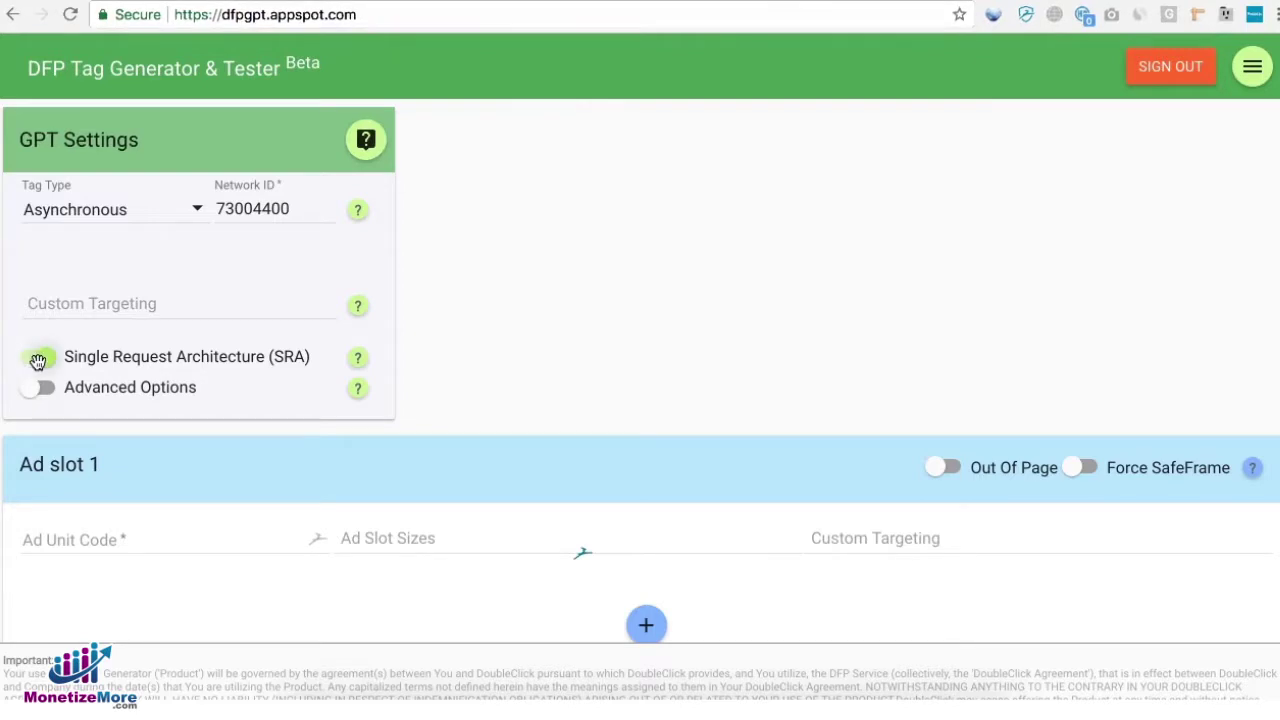
{"action": "left_click", "coordinate": [358, 360]}
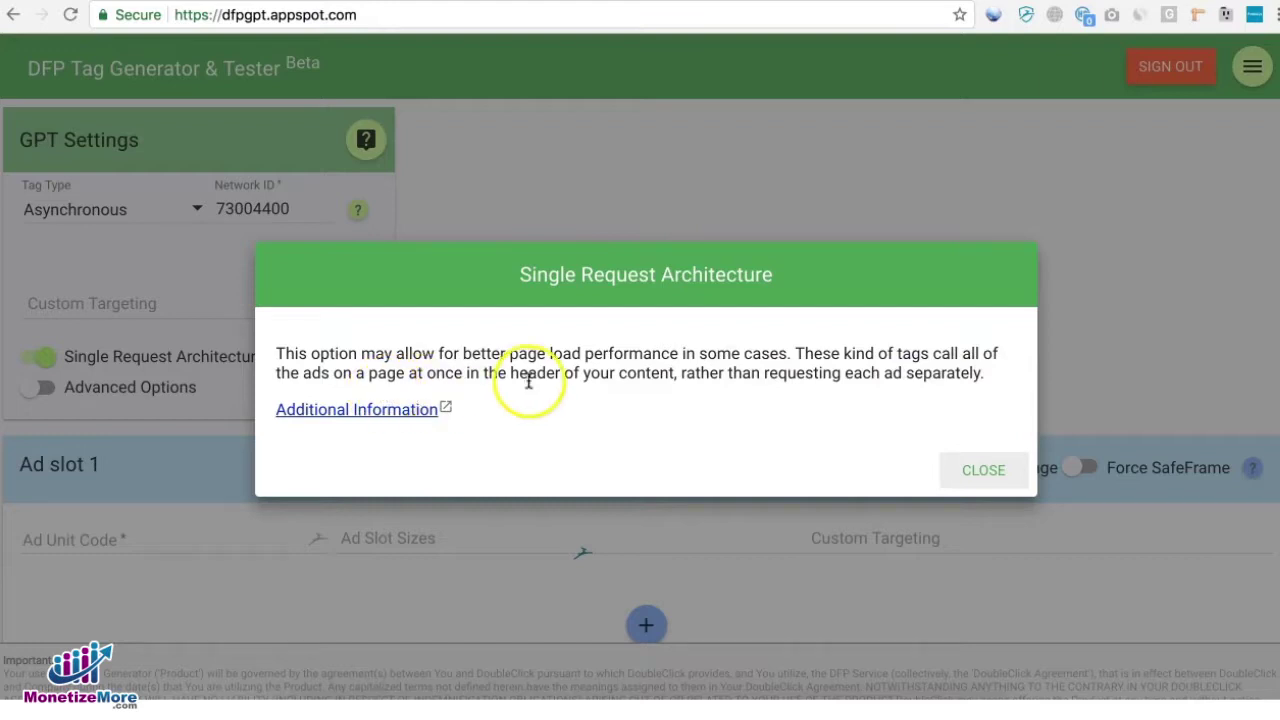
{"action": "key", "text": "Escape"}
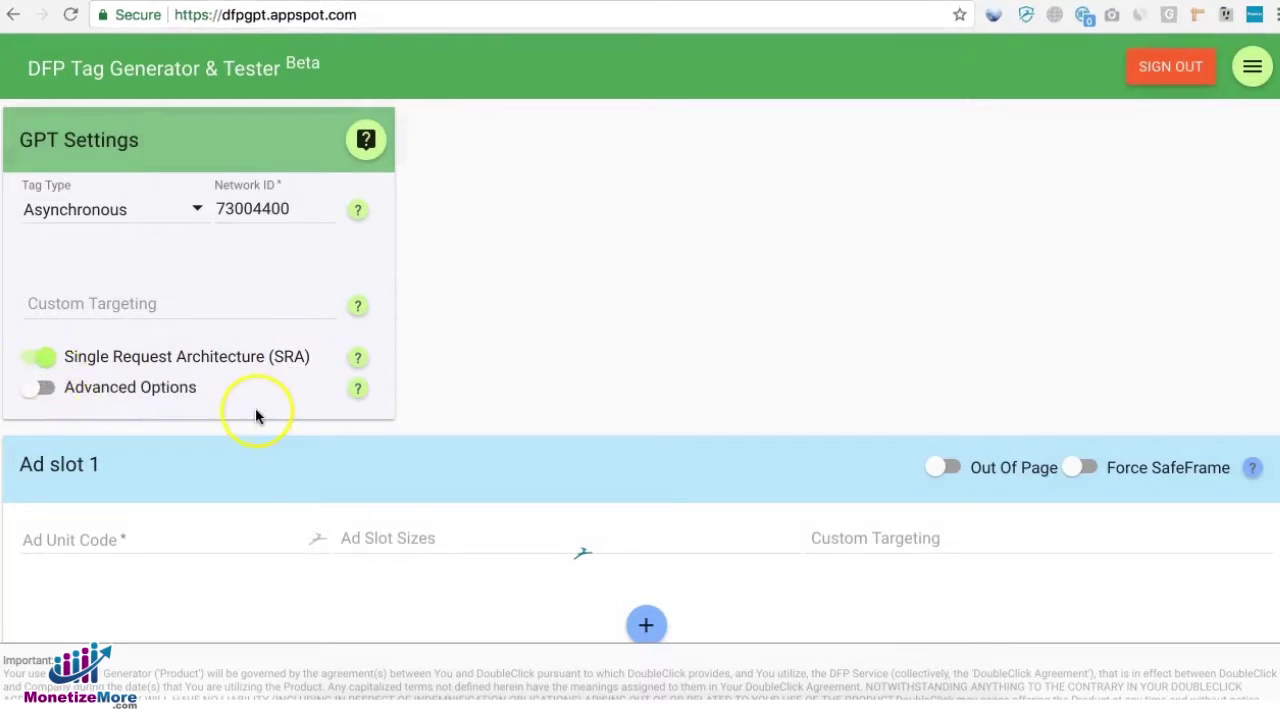
{"action": "left_click", "coordinate": [47, 391]}
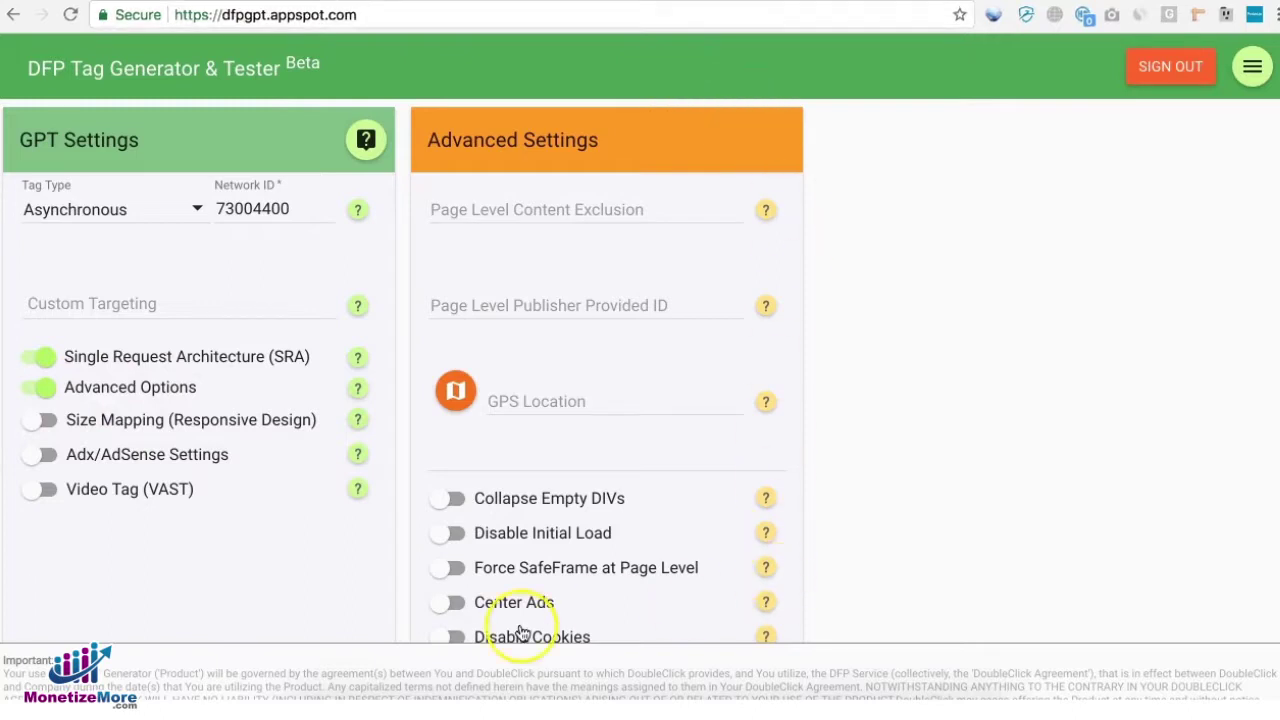
{"action": "scroll", "coordinate": [597, 582], "scroll_direction": "down", "scroll_amount": 1}
{"action": "scroll", "coordinate": [597, 582], "scroll_direction": "up", "scroll_amount": 1}
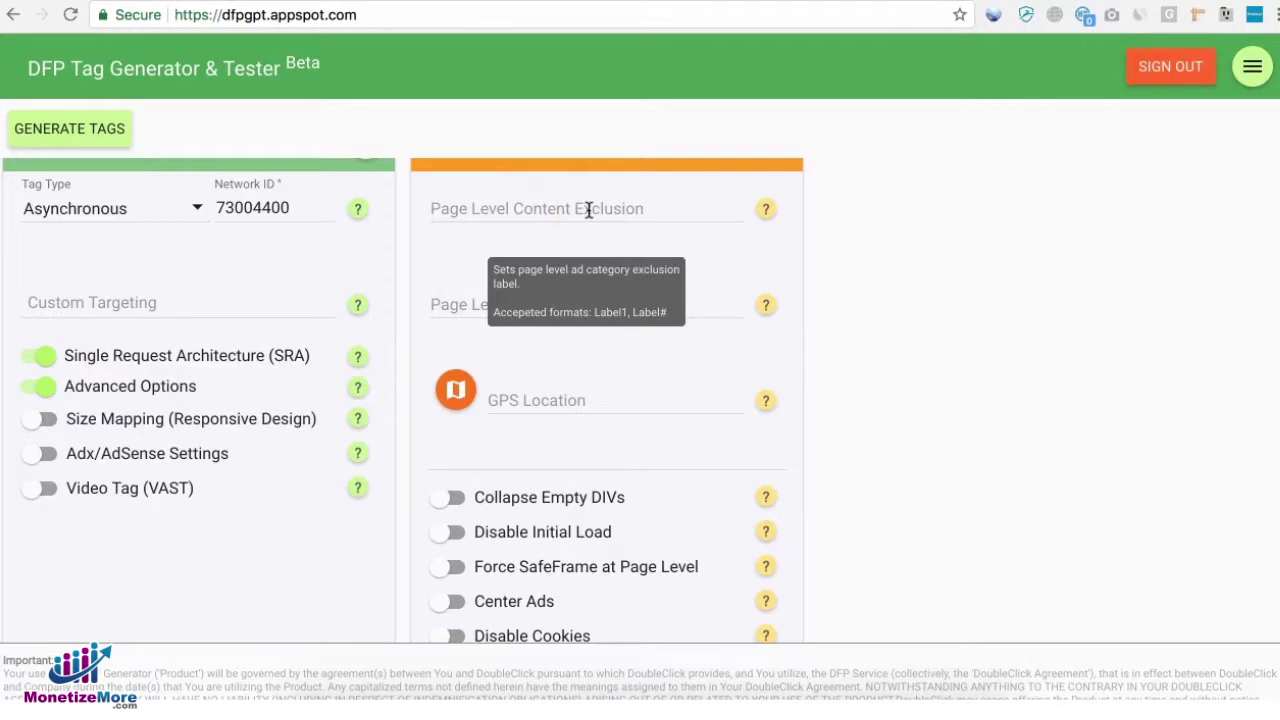
{"action": "mouse_move", "coordinate": [571, 306]}
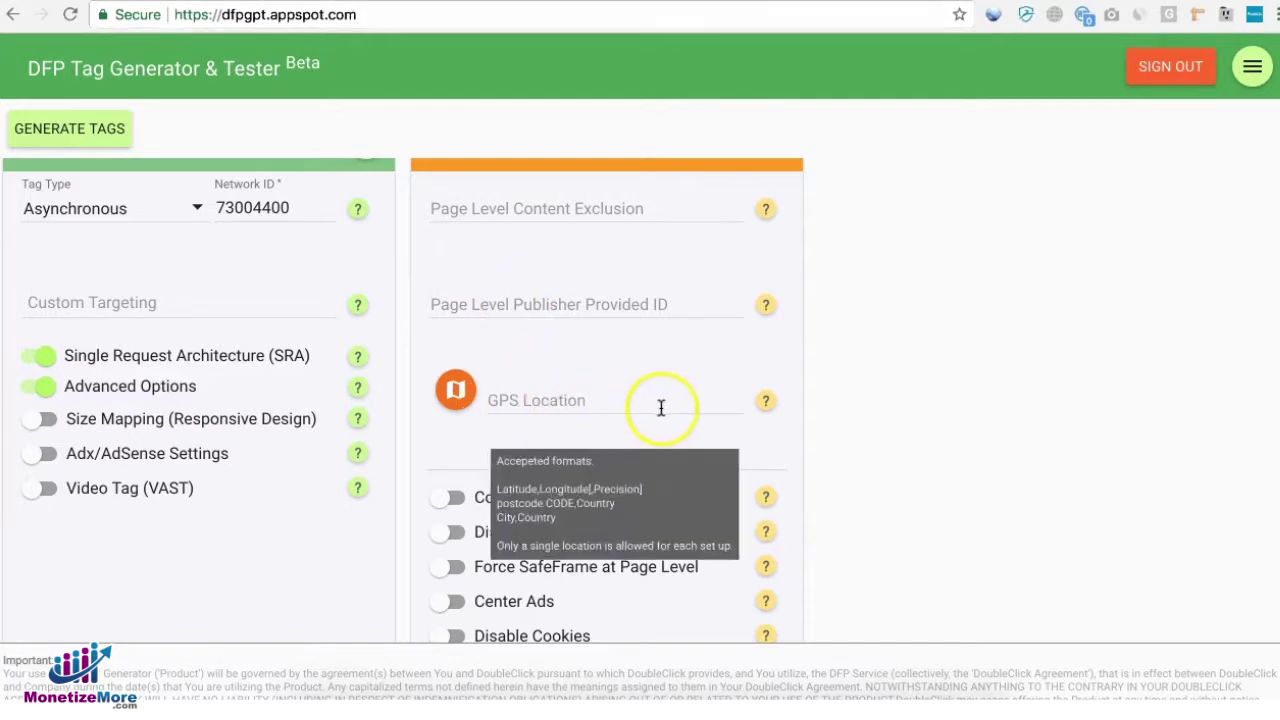
{"action": "scroll", "coordinate": [889, 411], "scroll_direction": "down", "scroll_amount": 1}
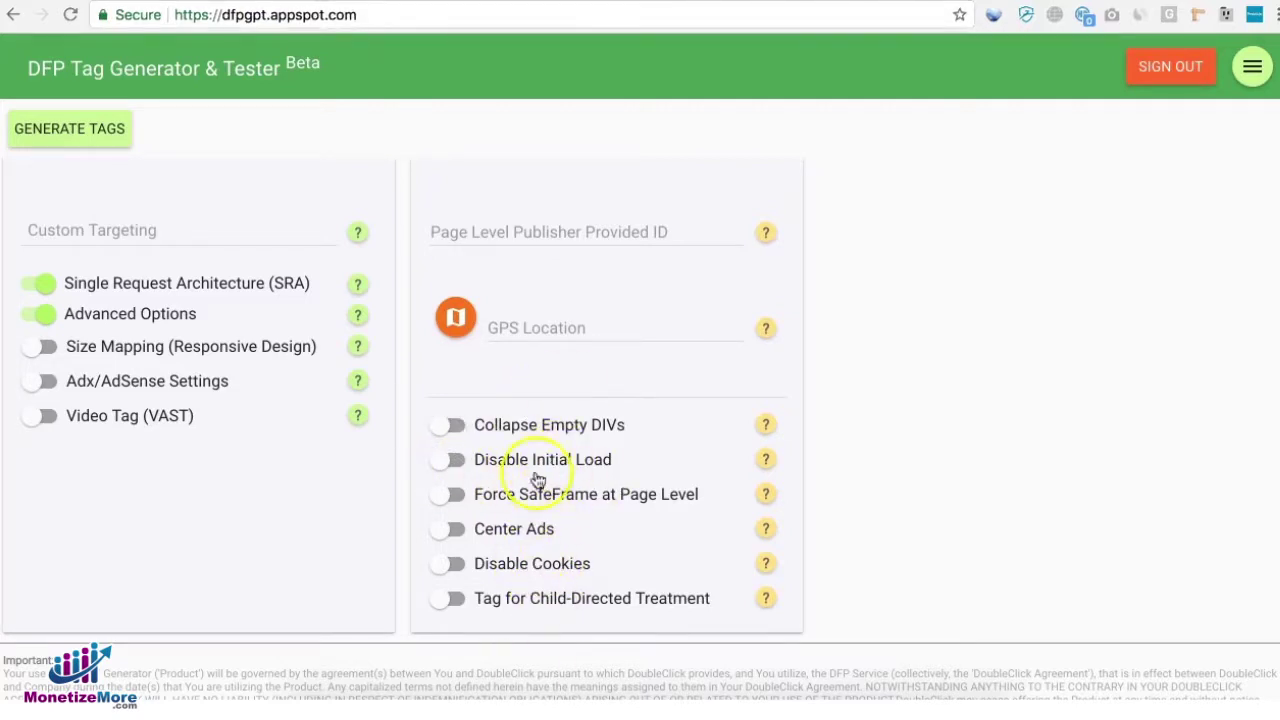
{"action": "scroll", "coordinate": [143, 400], "scroll_direction": "up", "scroll_amount": 2}
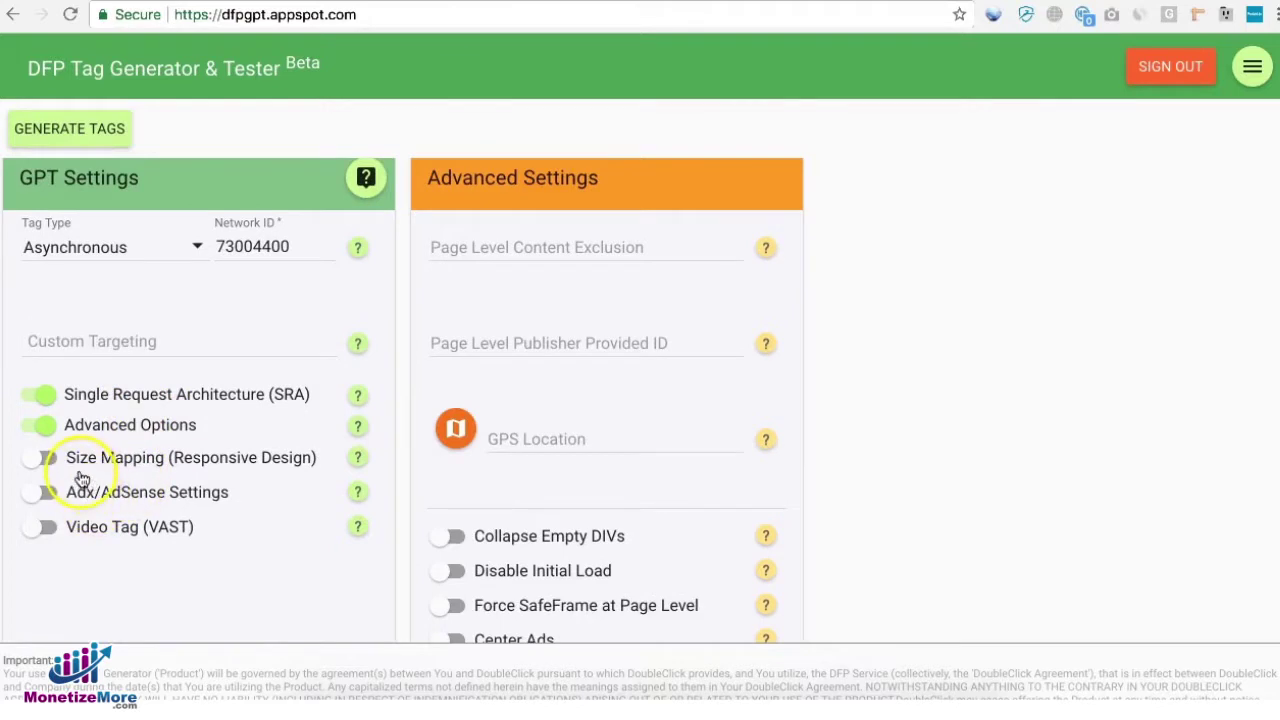
Turn on Size Mapping and go through mapping1's name, viewport and request size fields.
{"action": "left_click", "coordinate": [45, 457]}
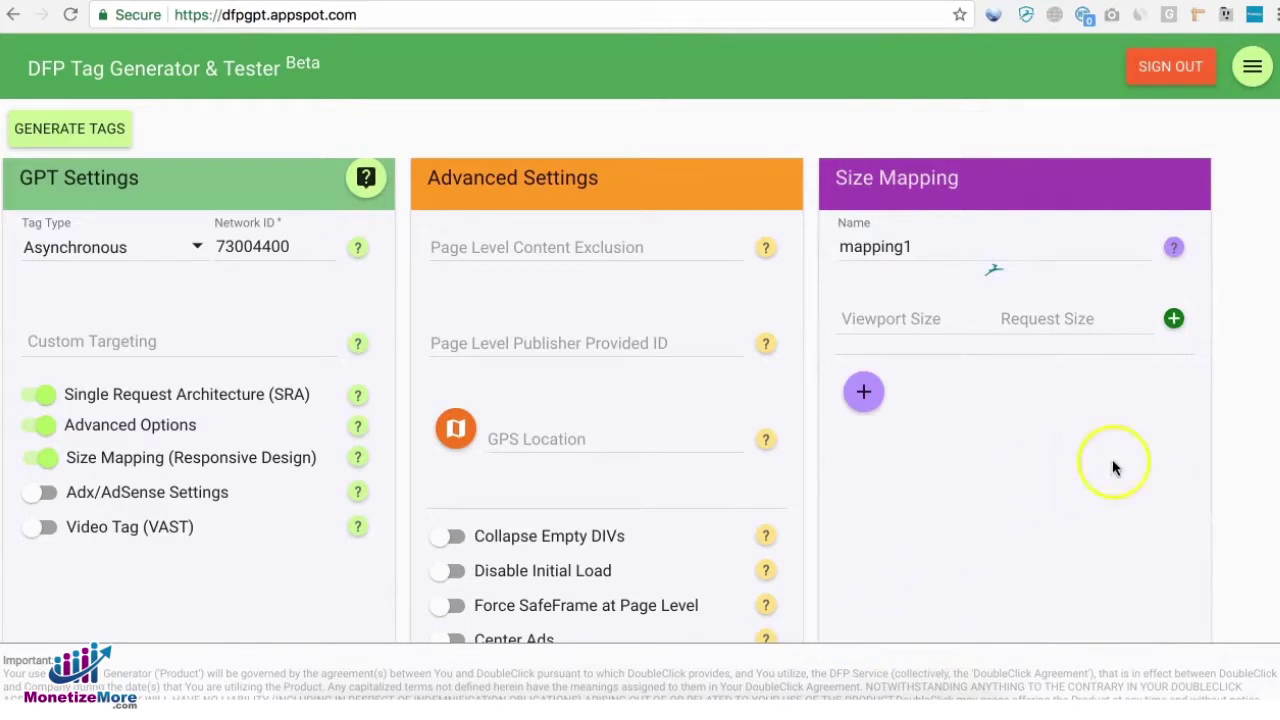
{"action": "left_click", "coordinate": [908, 247]}
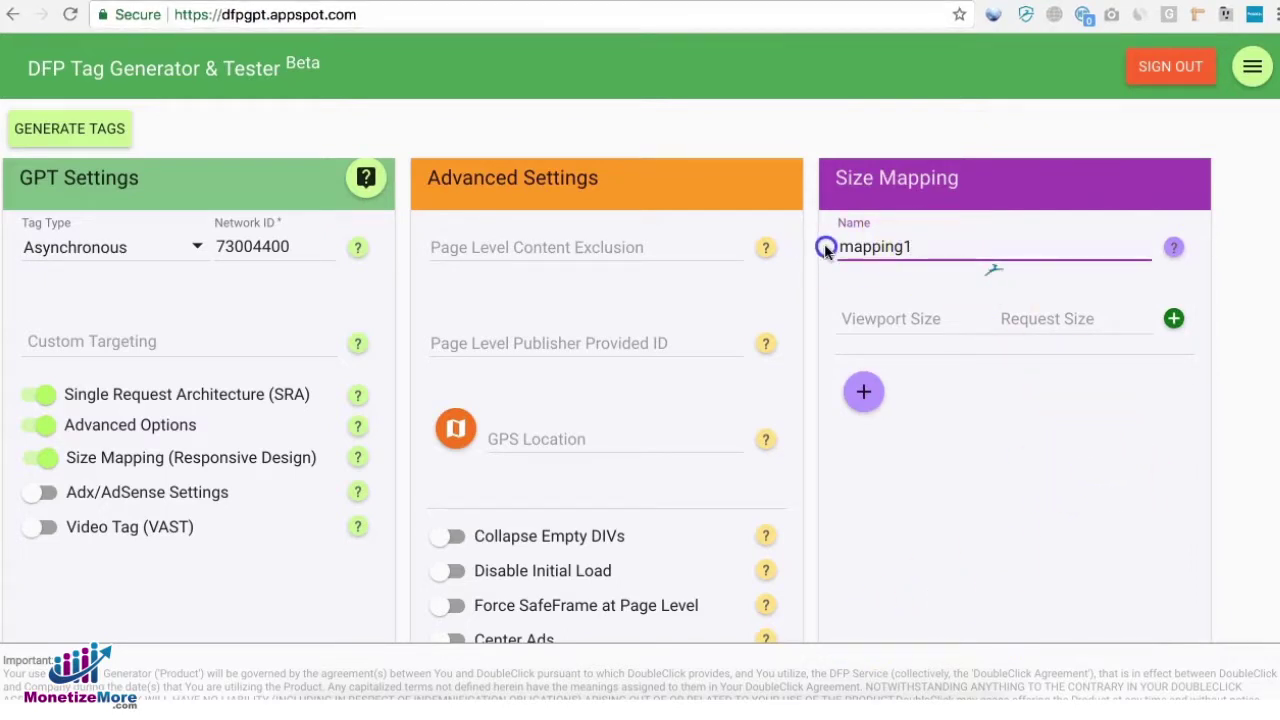
{"action": "left_click", "coordinate": [865, 314]}
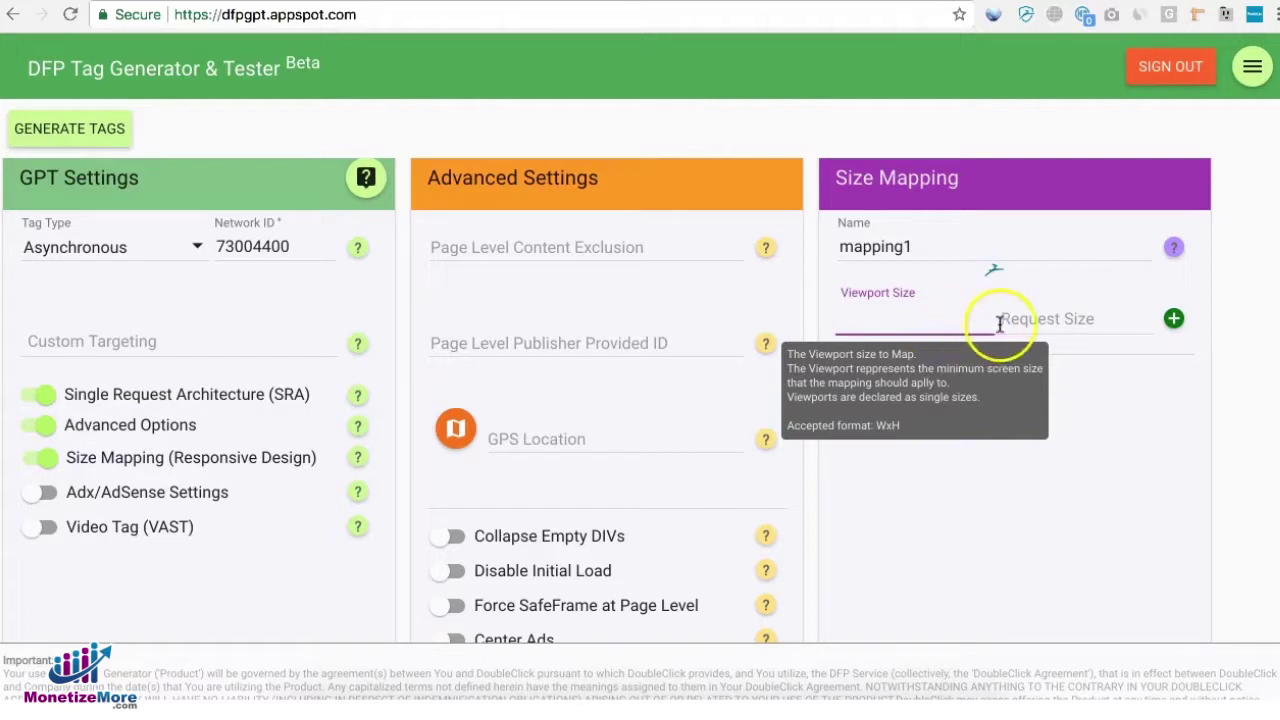
{"action": "left_click", "coordinate": [1055, 318]}
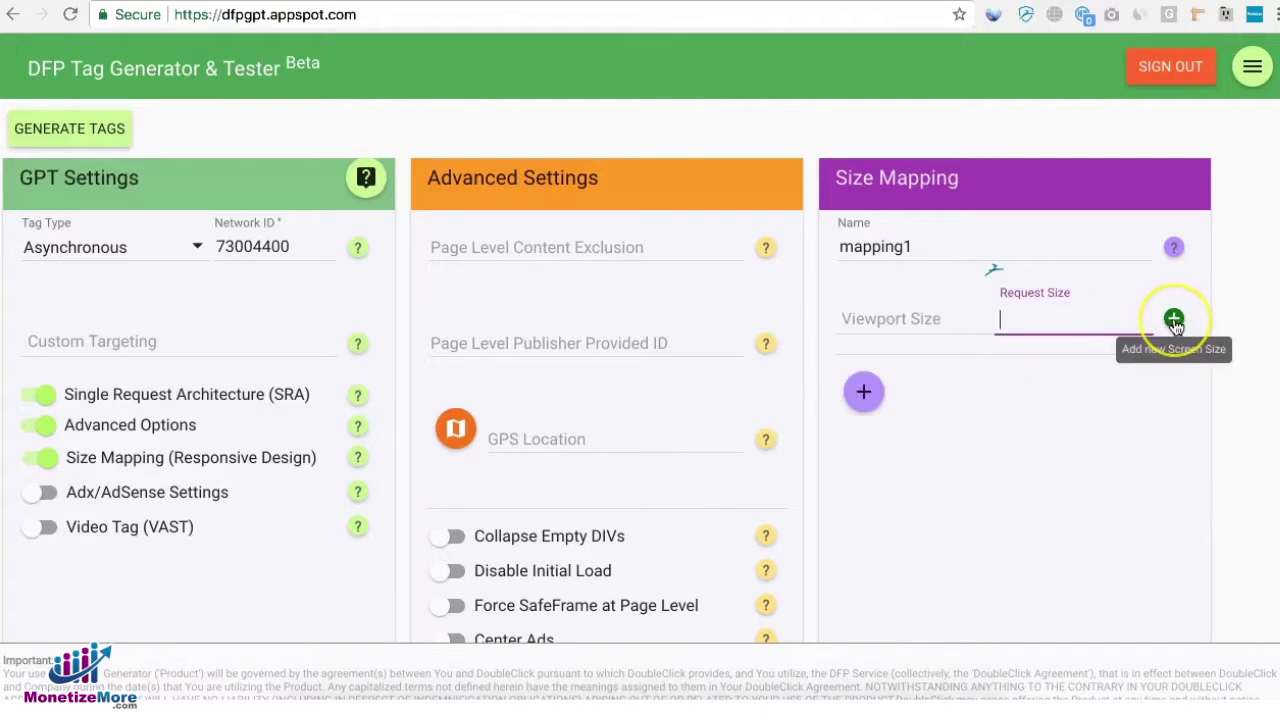
{"action": "left_click", "coordinate": [863, 317]}
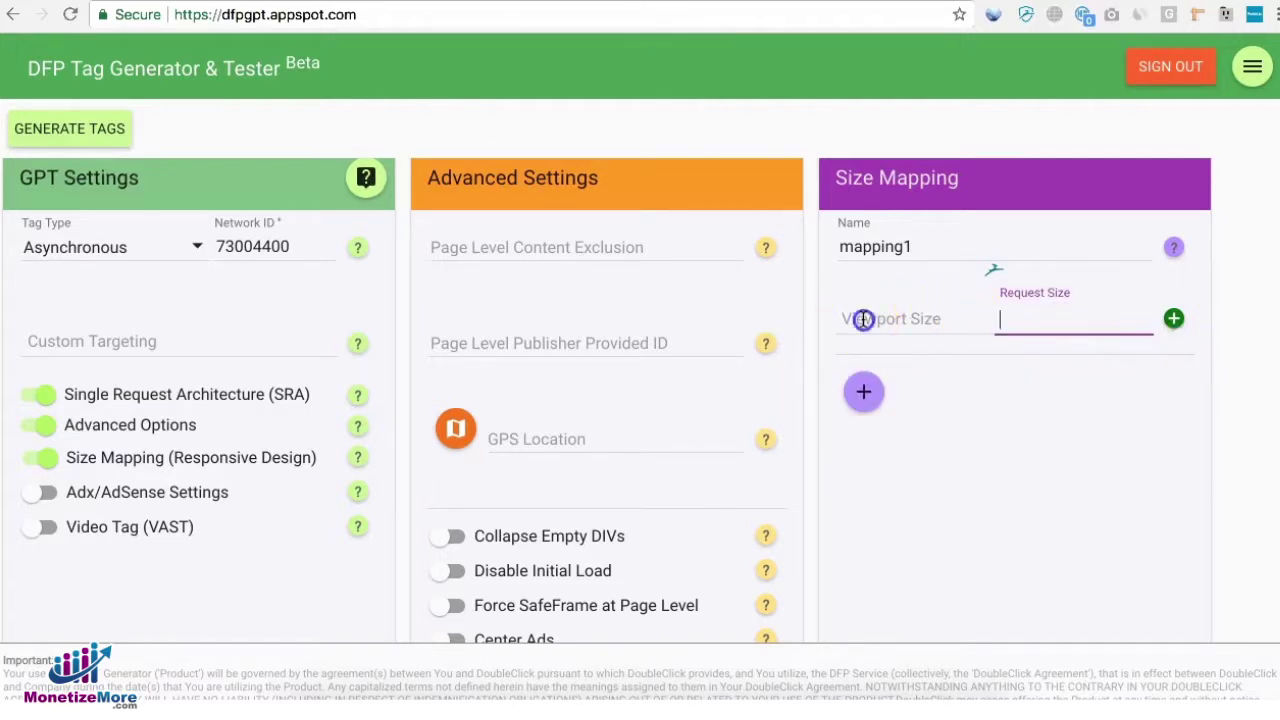
{"action": "left_click", "coordinate": [1033, 320]}
Add a second, still empty size map named mapping2.
{"action": "left_click", "coordinate": [863, 391]}
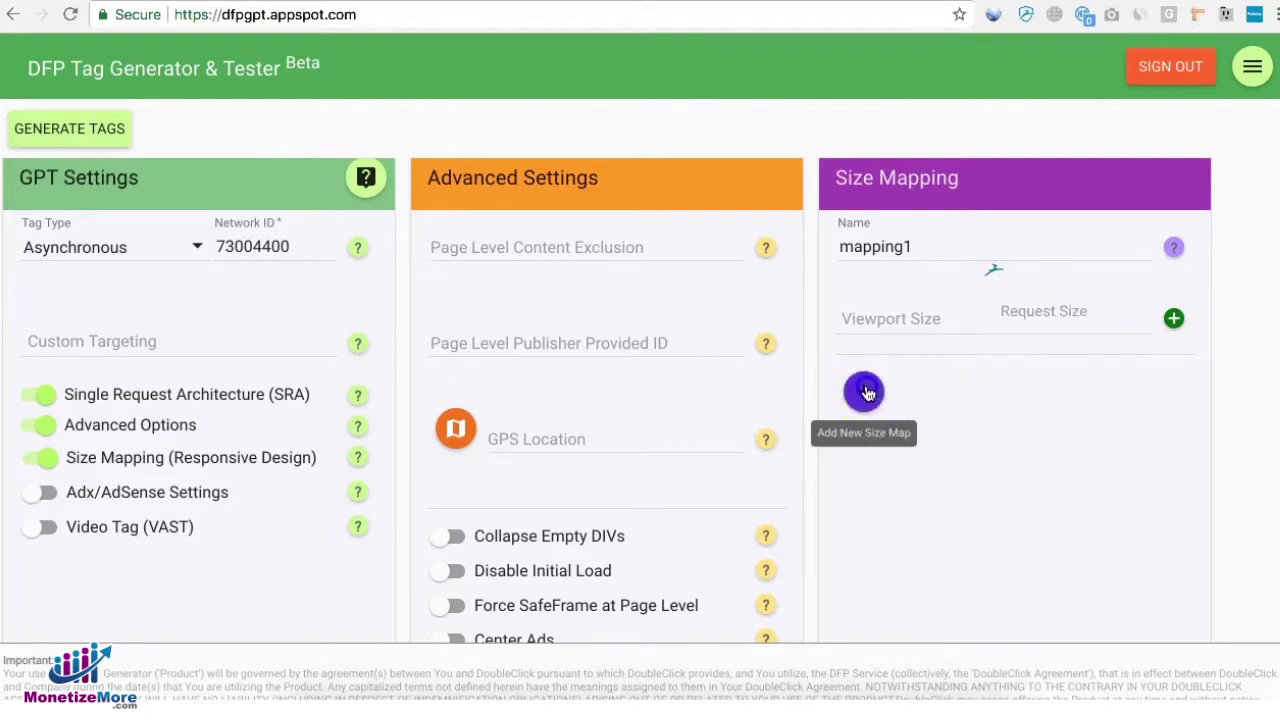
{"action": "left_click", "coordinate": [937, 405]}
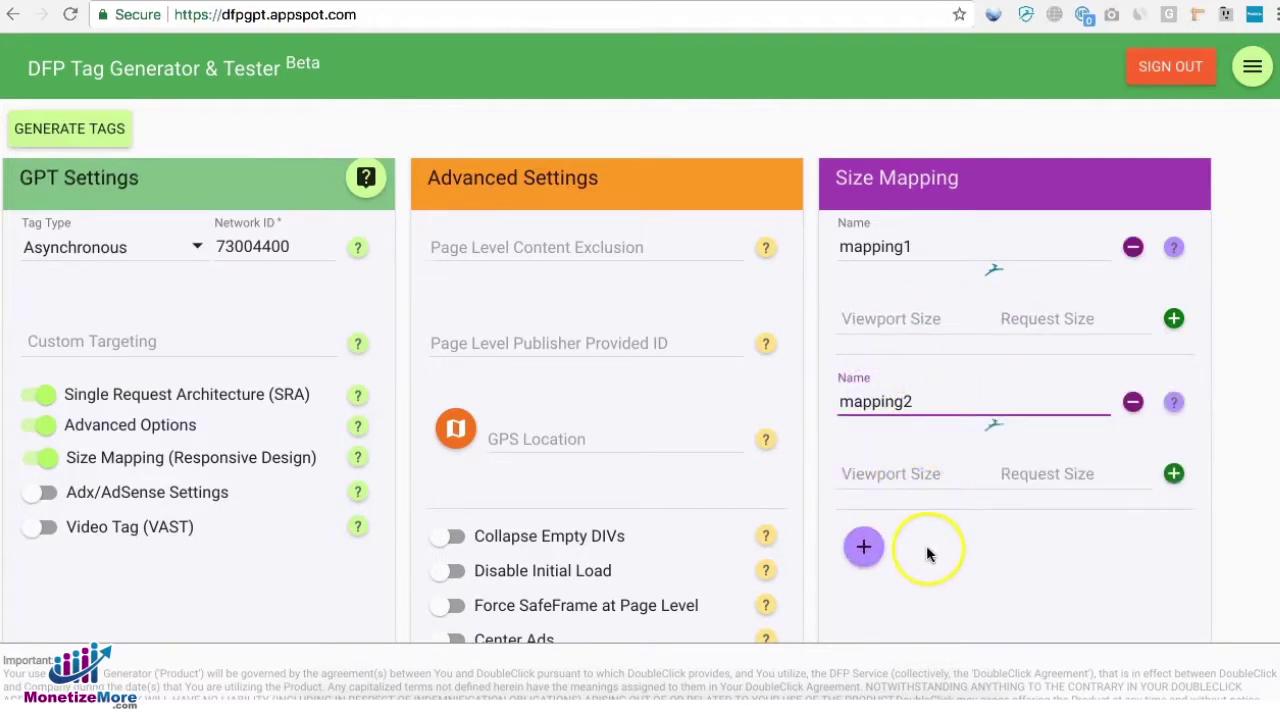
{"action": "scroll", "coordinate": [935, 532], "scroll_direction": "down", "scroll_amount": 2}
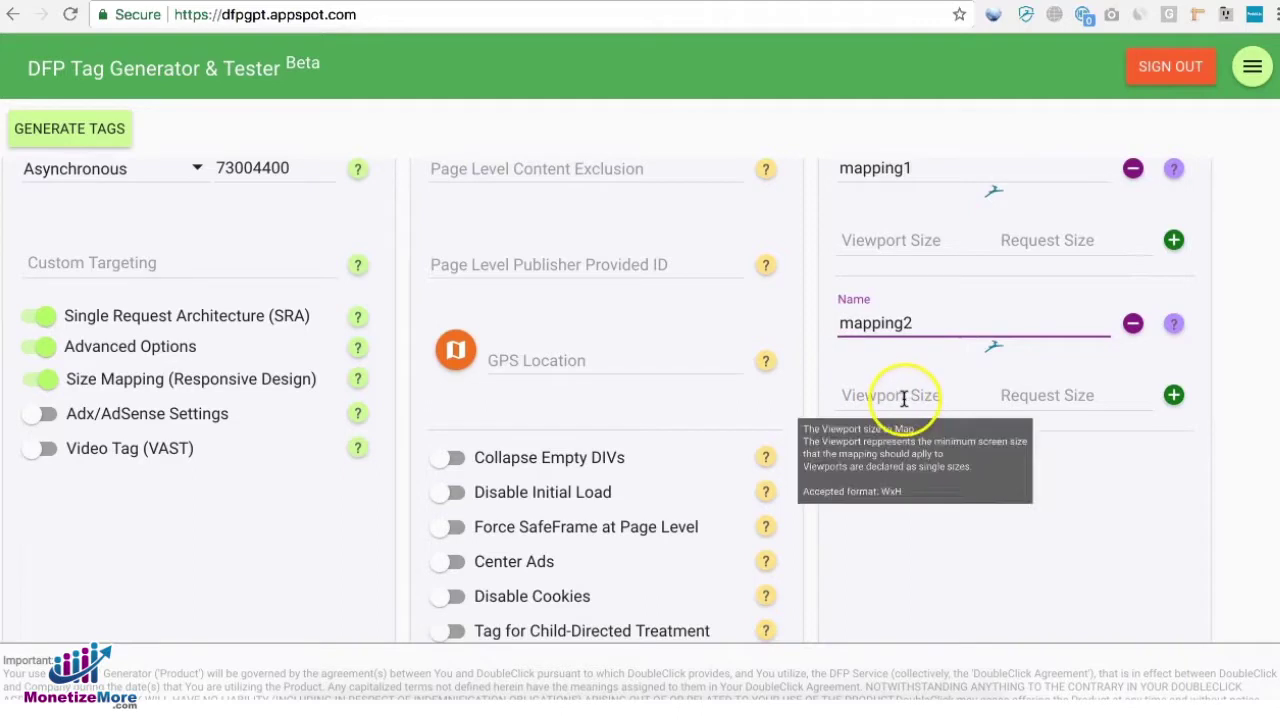
{"action": "mouse_move", "coordinate": [1105, 398]}
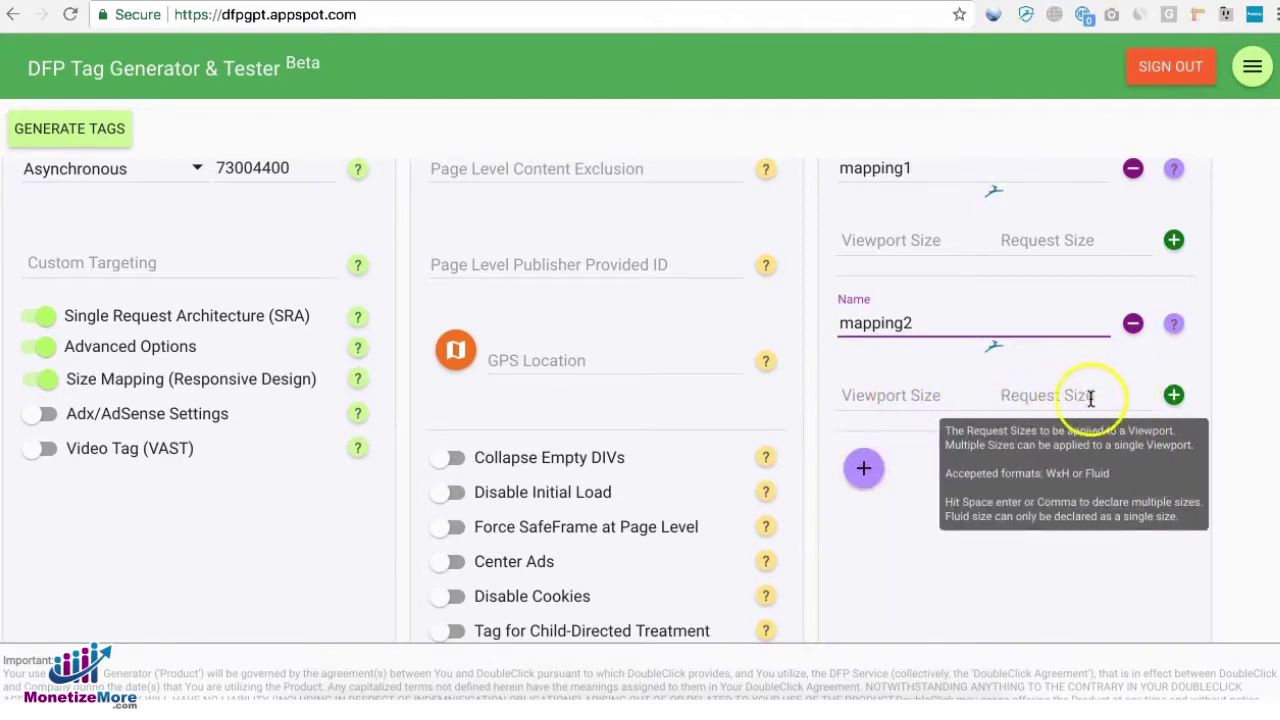
{"action": "scroll", "coordinate": [1135, 435], "scroll_direction": "up", "scroll_amount": 1}
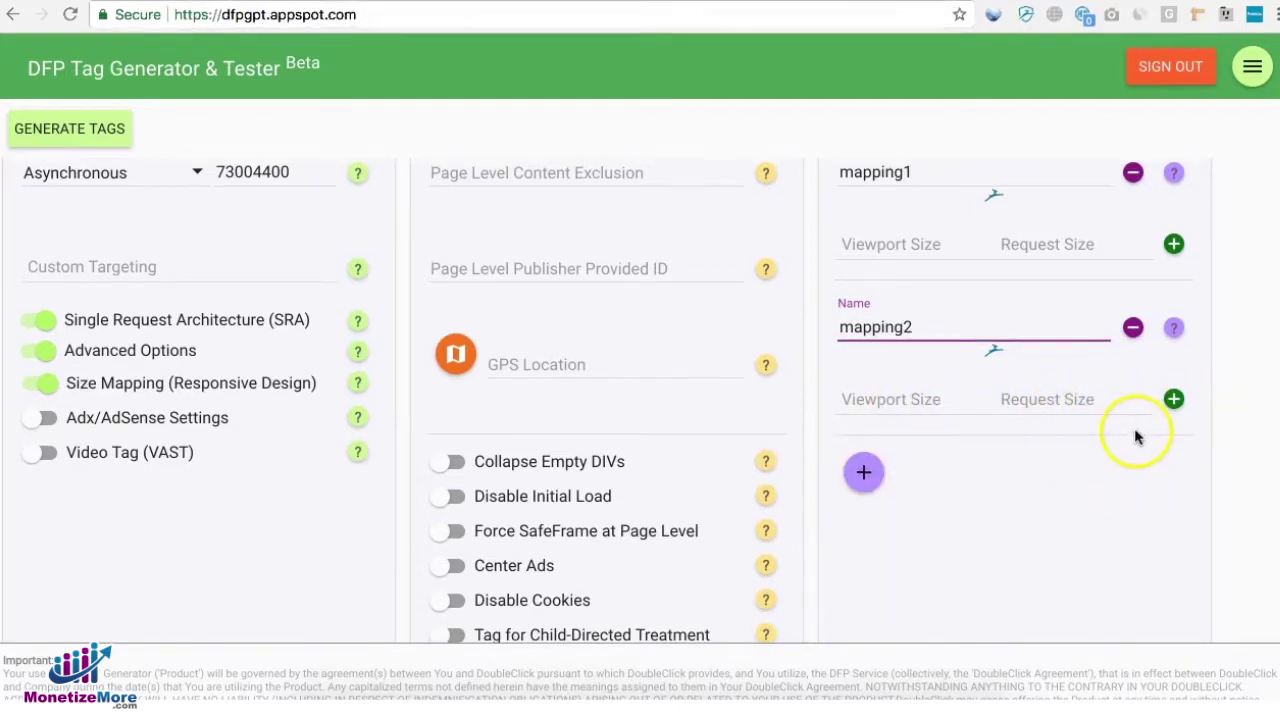
Enable Adx/AdSense Settings with AdSense UI Elements on, showing default colours and text_image ads.
{"action": "left_click", "coordinate": [45, 420]}
{"action": "scroll", "coordinate": [234, 498], "scroll_direction": "down", "scroll_amount": 5}
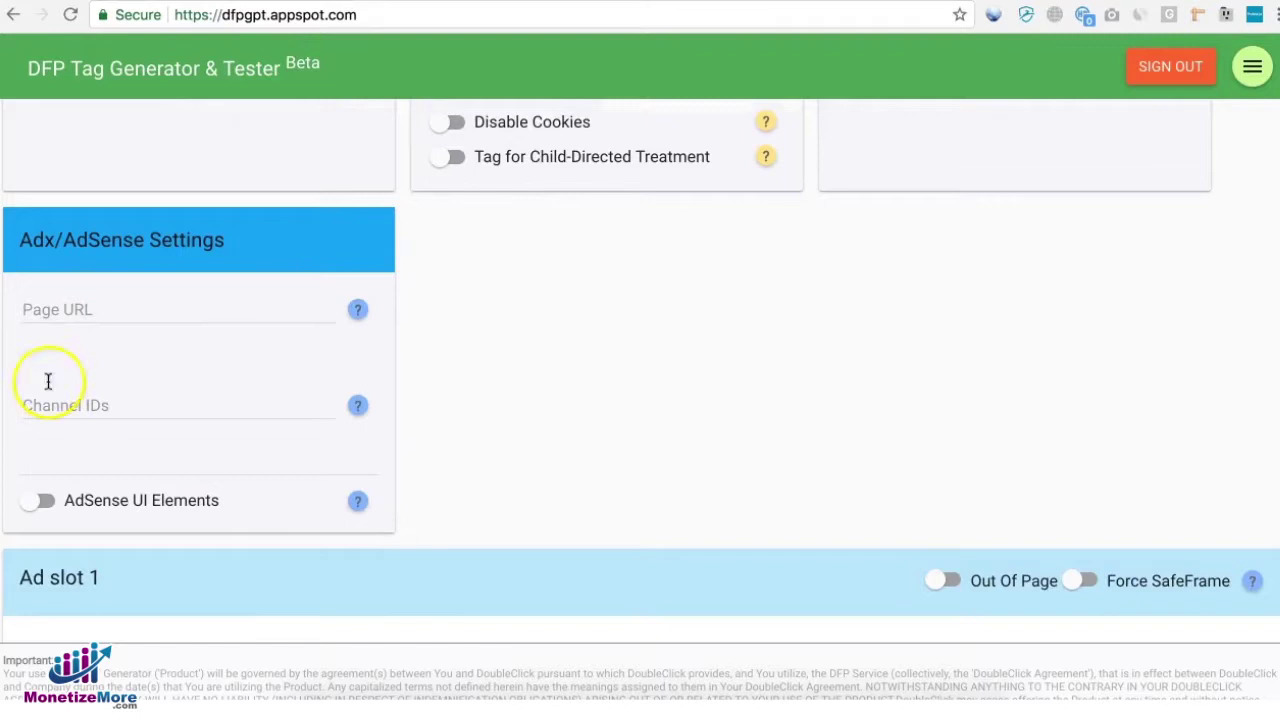
{"action": "mouse_move", "coordinate": [53, 322]}
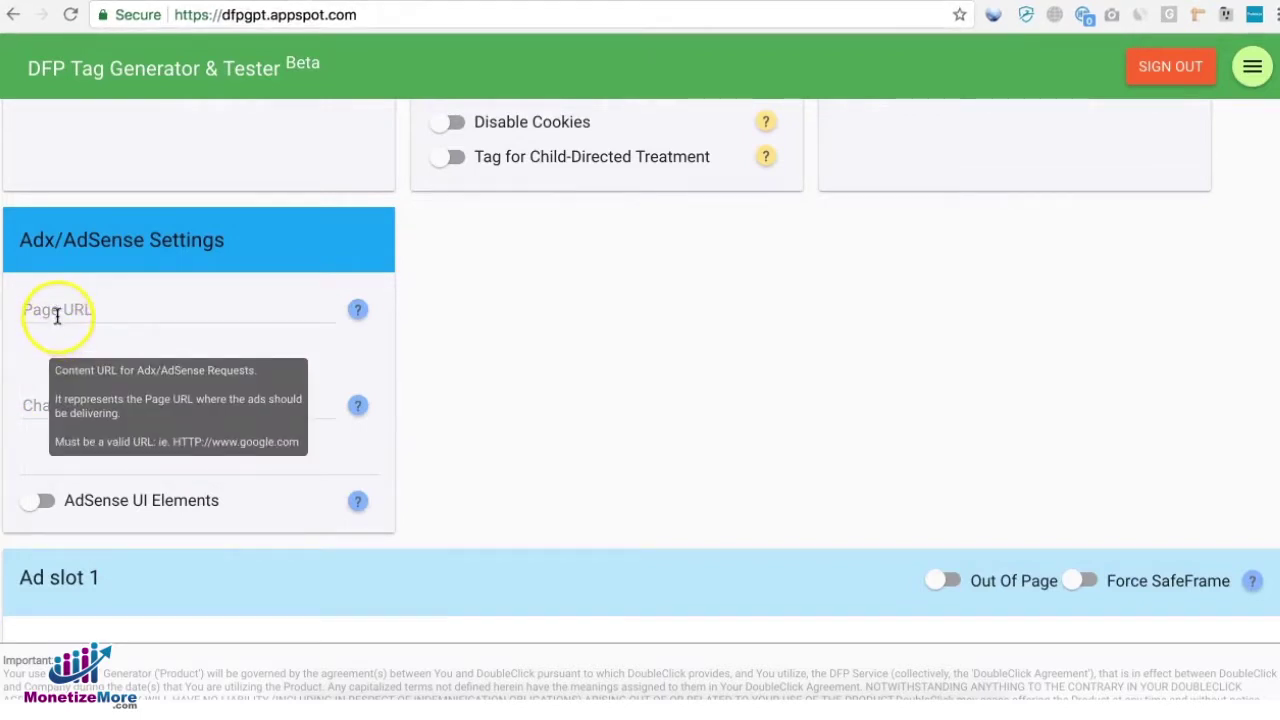
{"action": "left_click", "coordinate": [40, 500]}
{"action": "scroll", "coordinate": [80, 522], "scroll_direction": "down", "scroll_amount": 4}
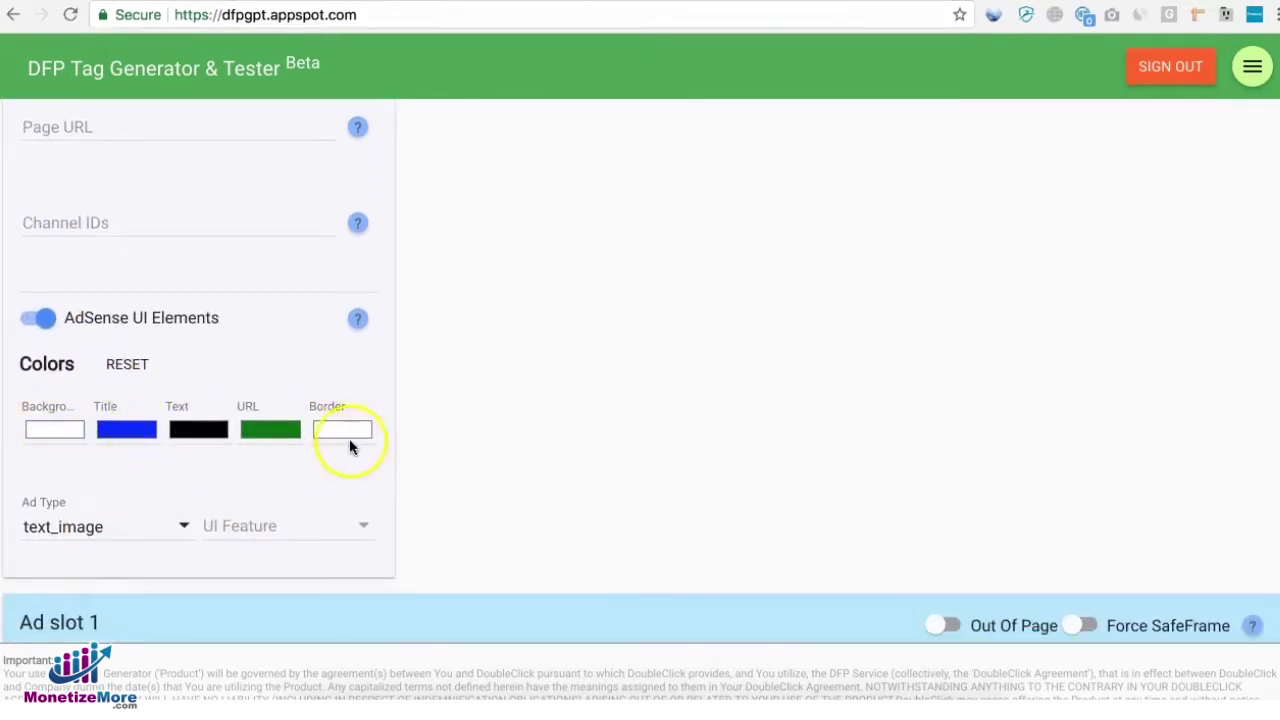
Turn on Video Tag (VAST) and review its Video Settings with Network Default VAST output.
{"action": "scroll", "coordinate": [155, 505], "scroll_direction": "up", "scroll_amount": 3}
{"action": "scroll", "coordinate": [155, 420], "scroll_direction": "up", "scroll_amount": 3}
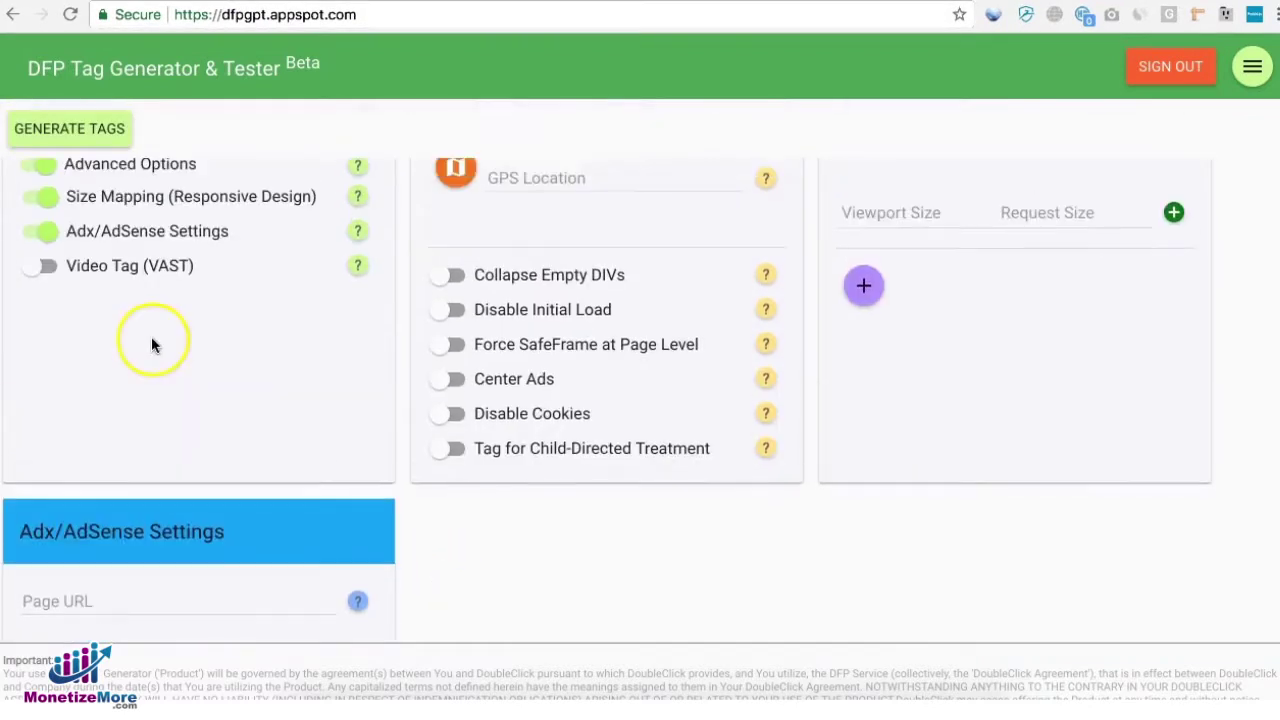
{"action": "left_click", "coordinate": [49, 268]}
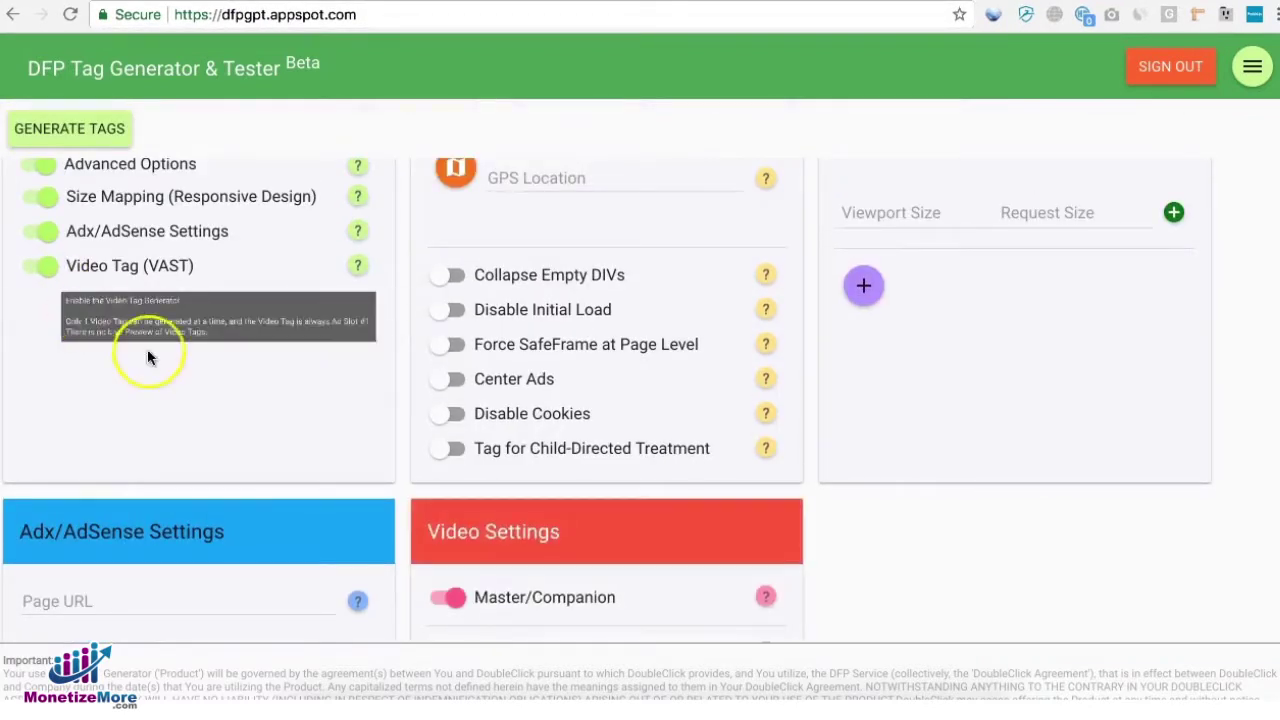
{"action": "scroll", "coordinate": [351, 420], "scroll_direction": "down", "scroll_amount": 3}
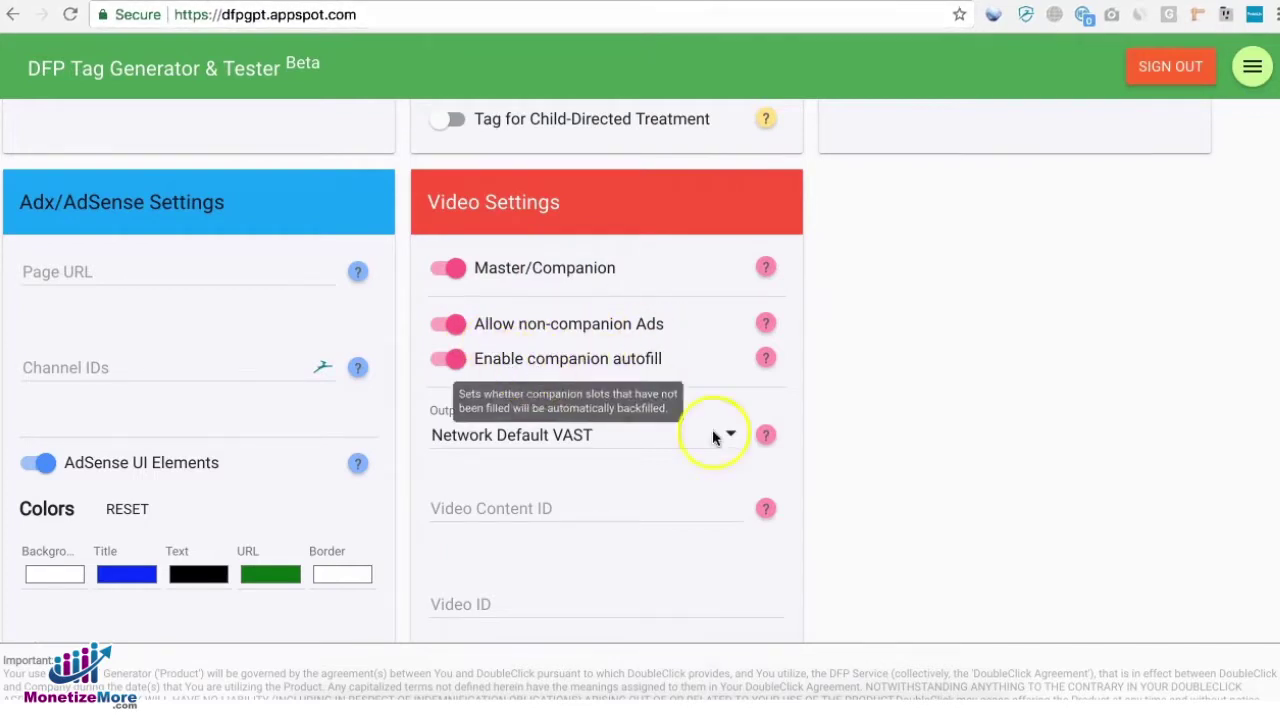
{"action": "scroll", "coordinate": [821, 409], "scroll_direction": "up", "scroll_amount": 5}
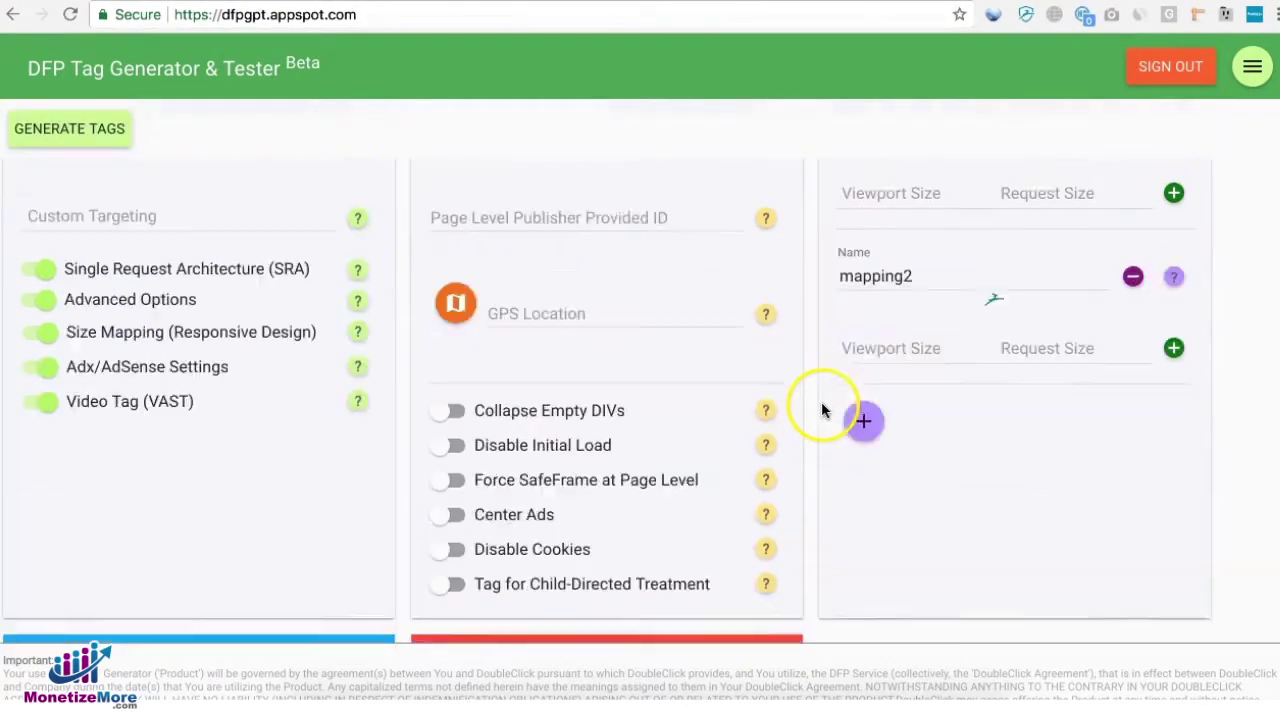
Toggle Advanced Options off and back on, and switch Adx/AdSense Settings off.
{"action": "left_click", "coordinate": [41, 307]}
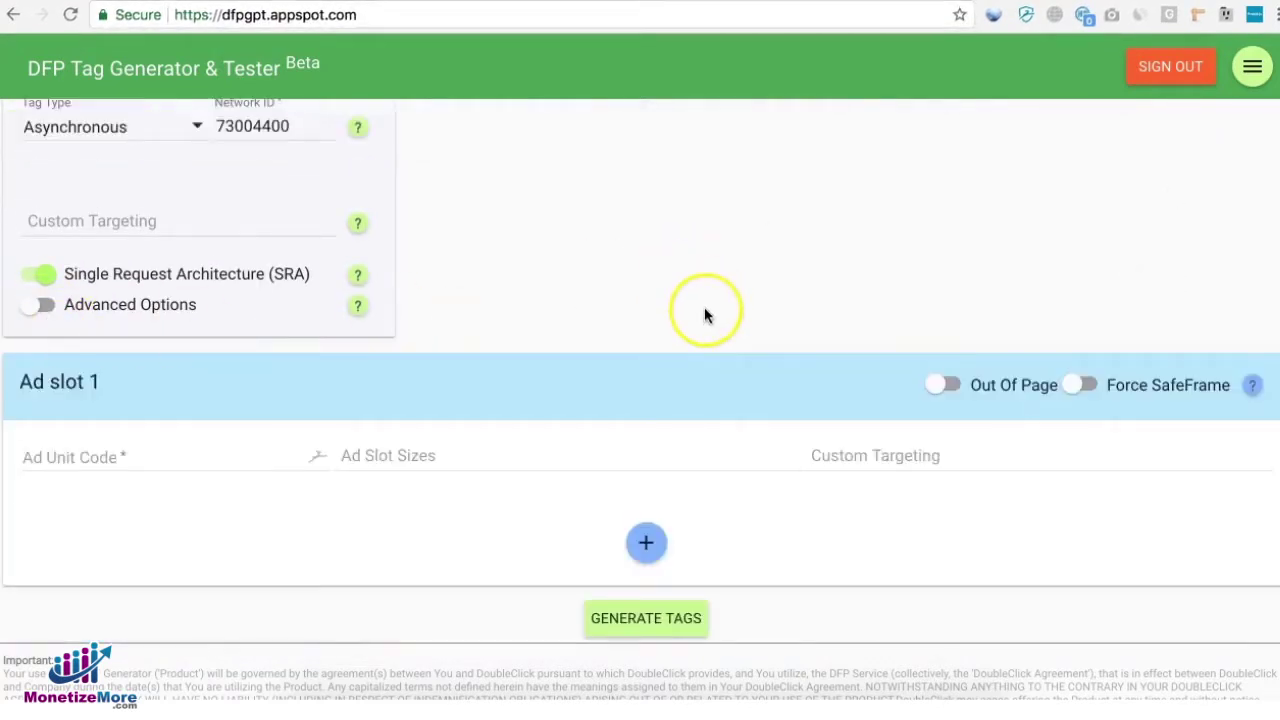
{"action": "scroll", "coordinate": [704, 307], "scroll_direction": "up", "scroll_amount": 1}
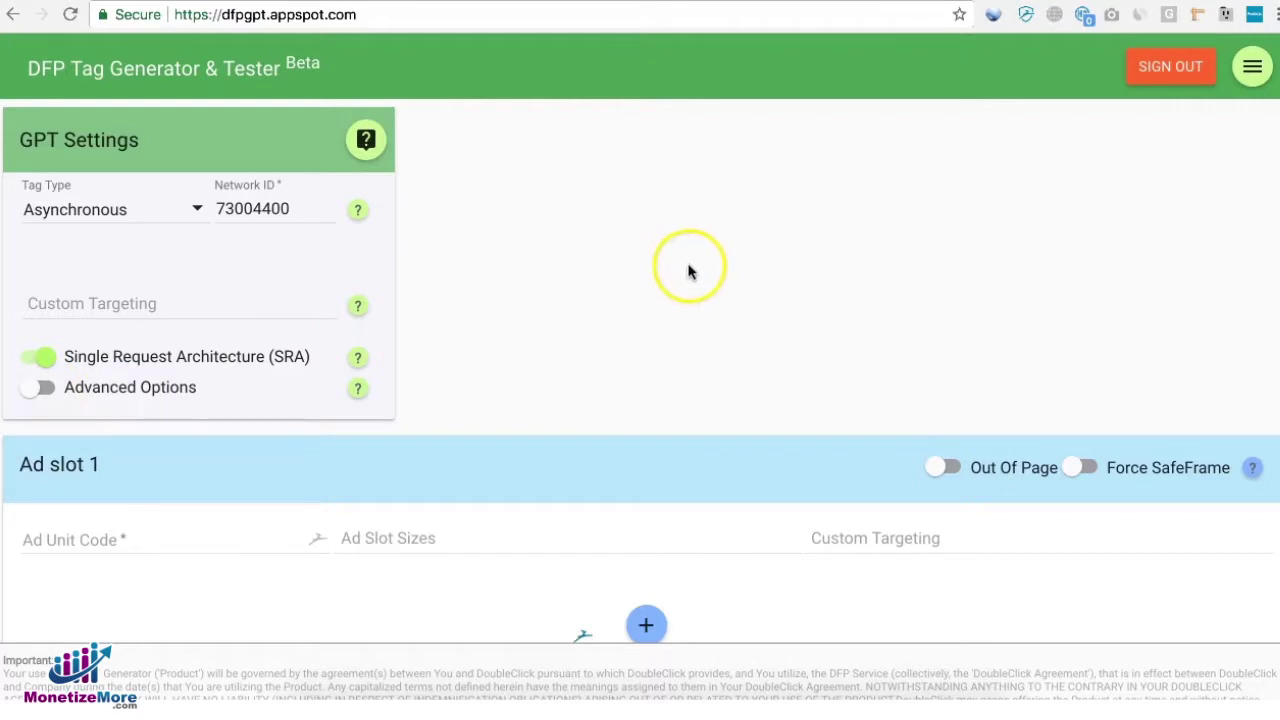
{"action": "scroll", "coordinate": [689, 271], "scroll_direction": "down", "scroll_amount": 1}
{"action": "left_click", "coordinate": [22, 357]}
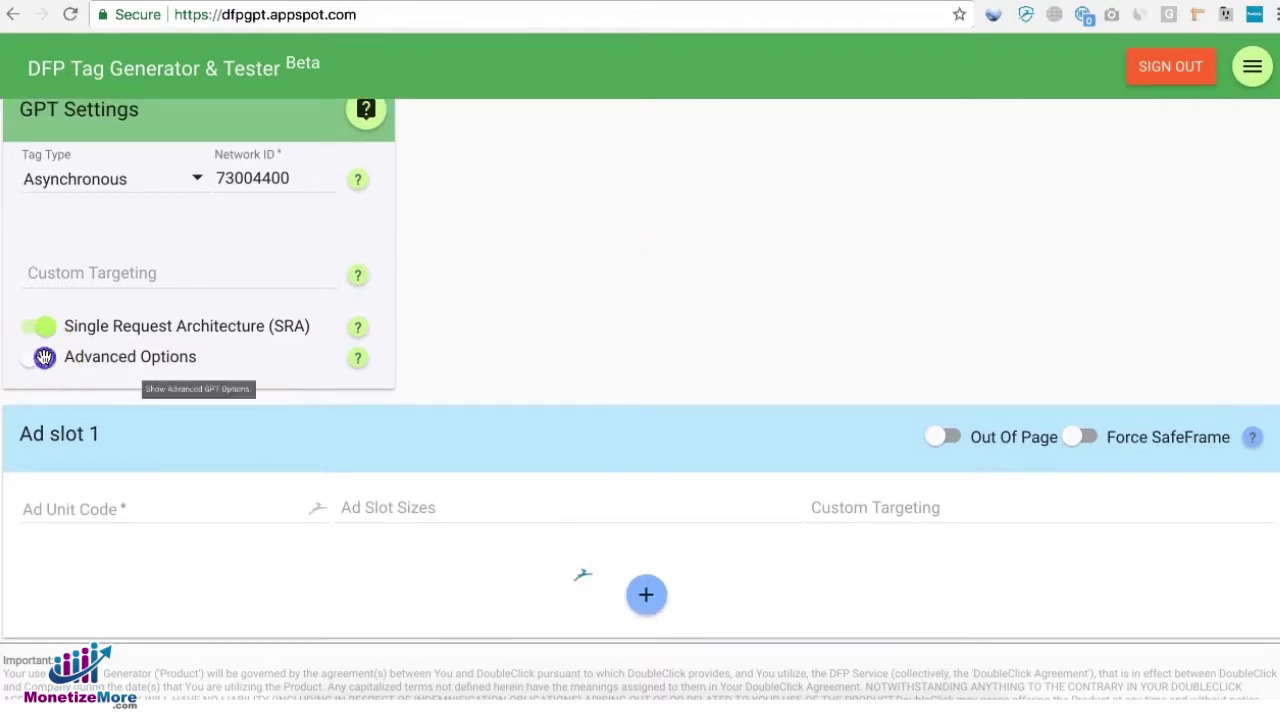
{"action": "left_click", "coordinate": [50, 422]}
{"action": "left_click", "coordinate": [40, 420]}
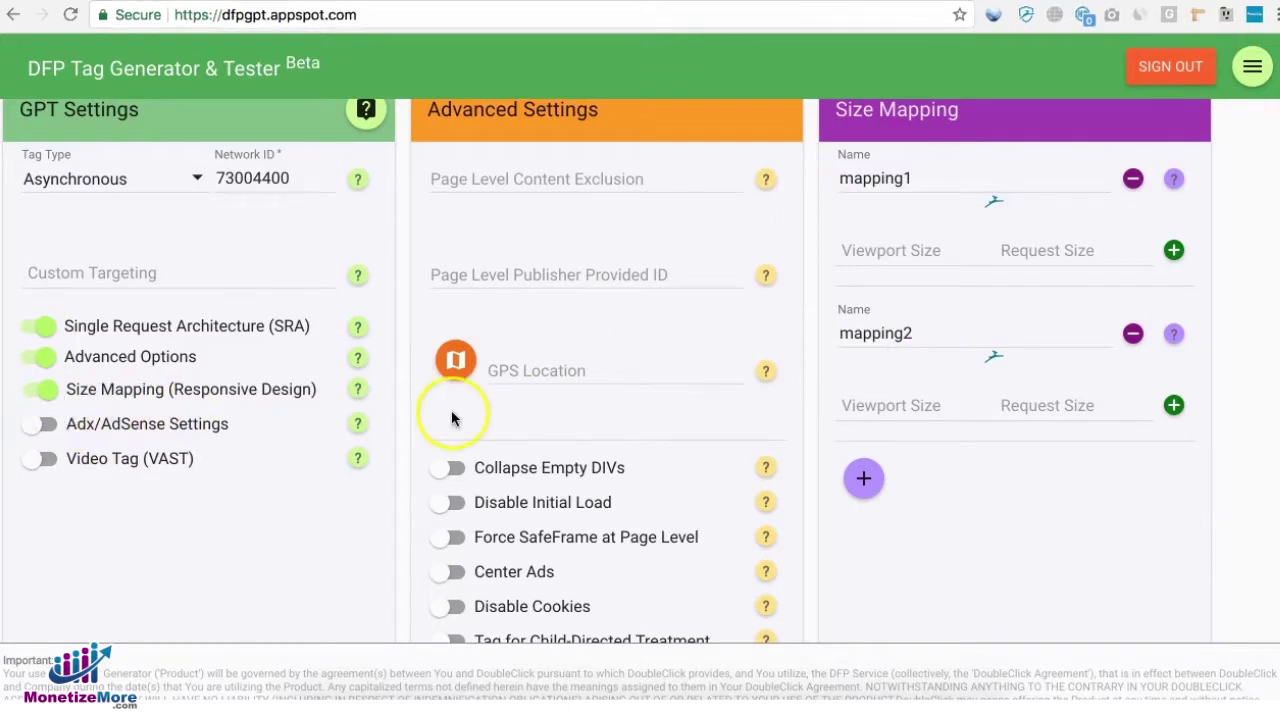
{"action": "scroll", "coordinate": [451, 414], "scroll_direction": "down", "scroll_amount": 3}
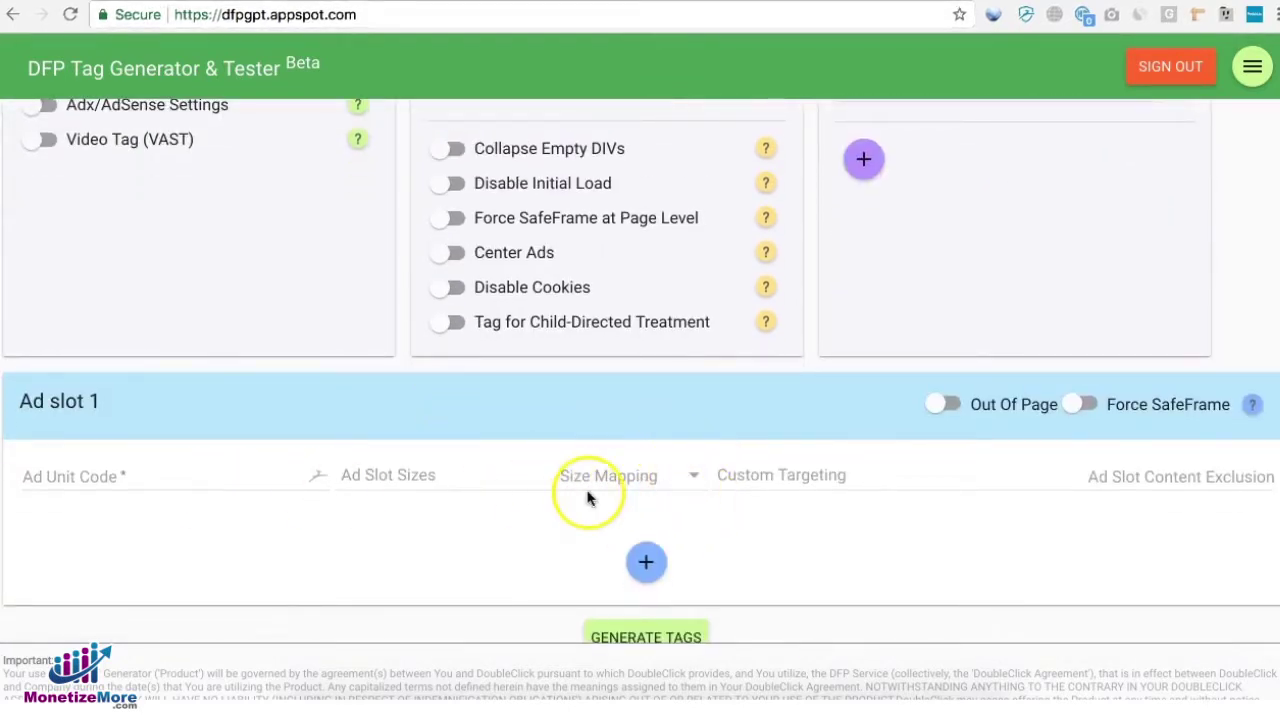
Check Ad slot 1's size mapping list without choosing one, then turn off Size Mapping and Advanced Options.
{"action": "left_click", "coordinate": [607, 489]}
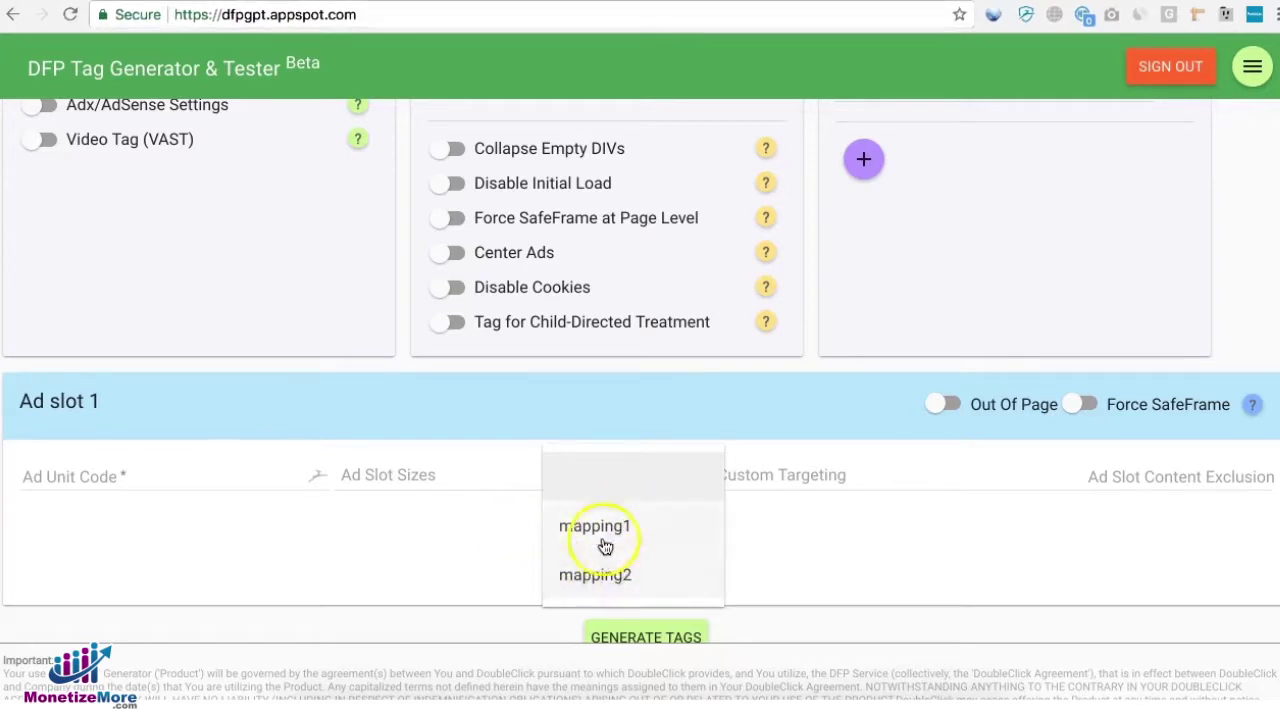
{"action": "left_click", "coordinate": [517, 560]}
{"action": "scroll", "coordinate": [463, 500], "scroll_direction": "up", "scroll_amount": 4}
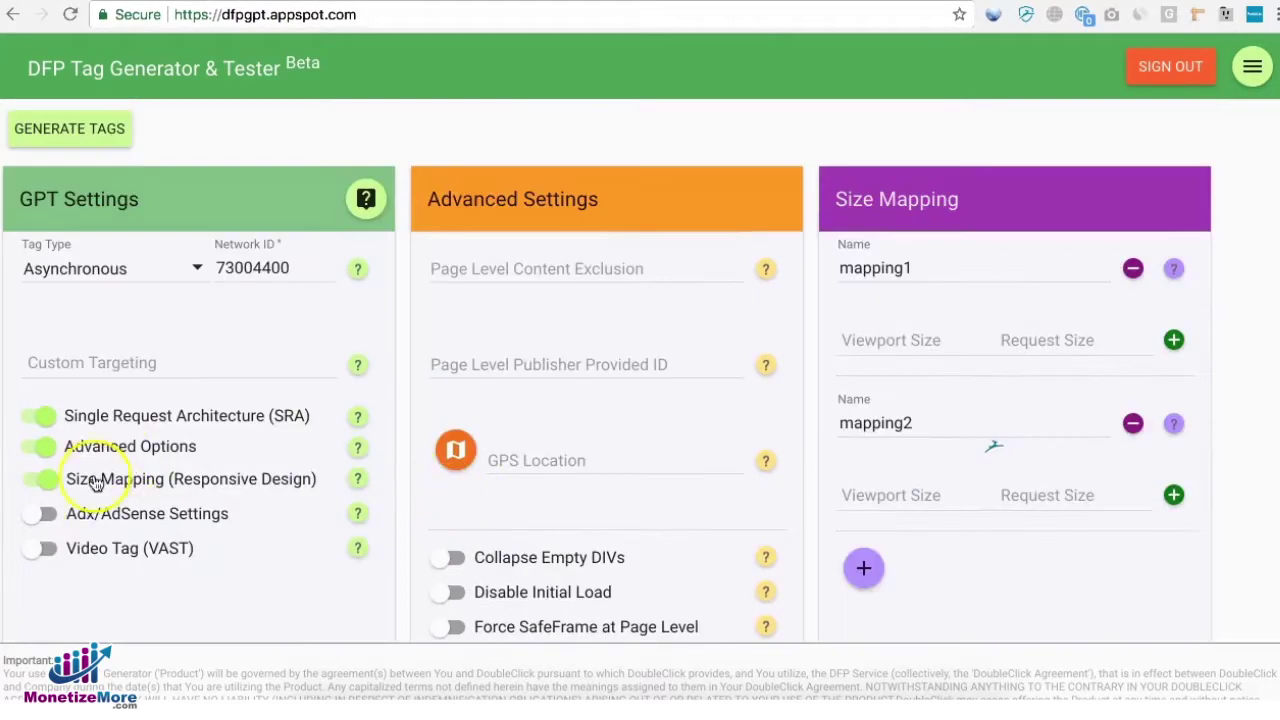
{"action": "left_click", "coordinate": [26, 478]}
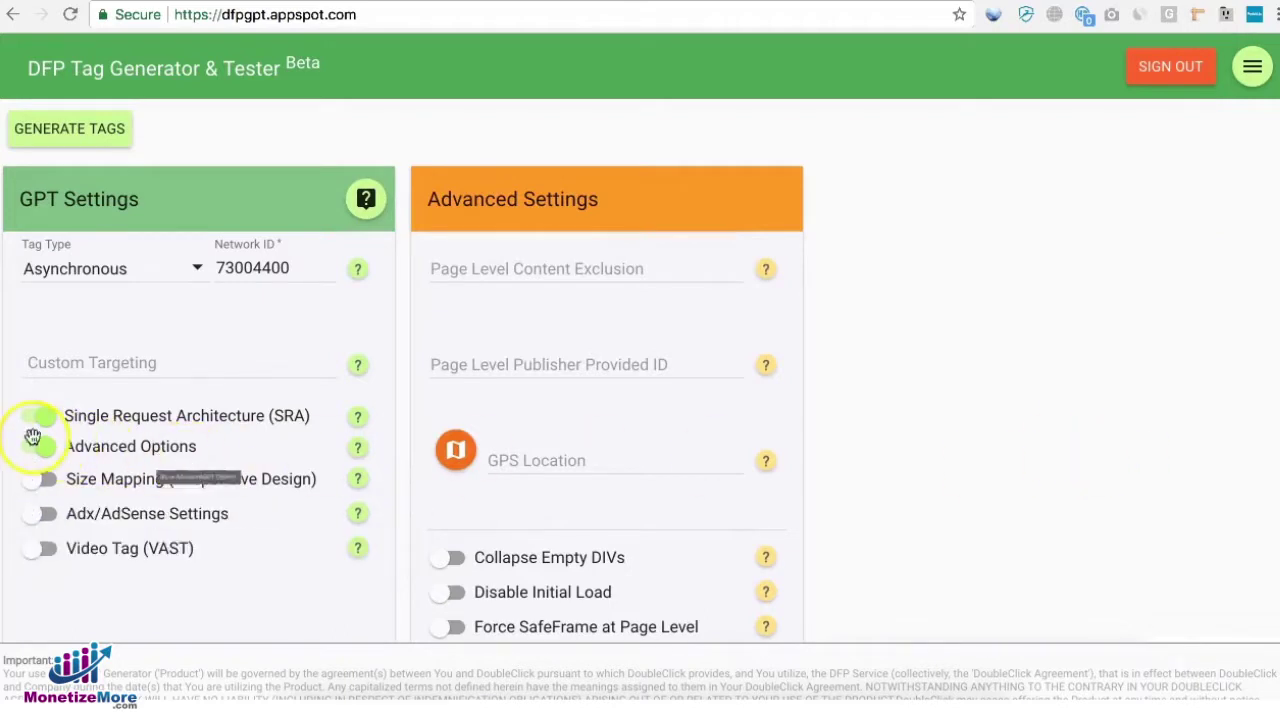
{"action": "left_click", "coordinate": [38, 446]}
{"action": "scroll", "coordinate": [629, 400], "scroll_direction": "down", "scroll_amount": 3}
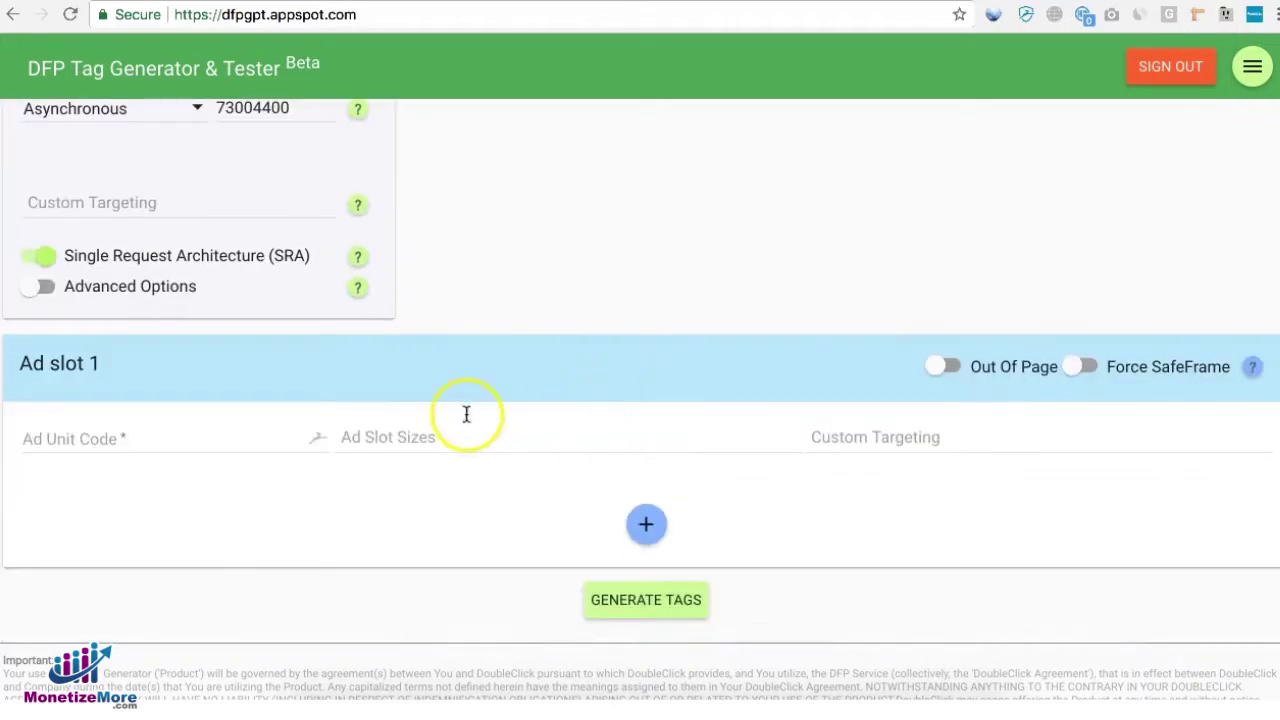
{"action": "left_click", "coordinate": [163, 443]}
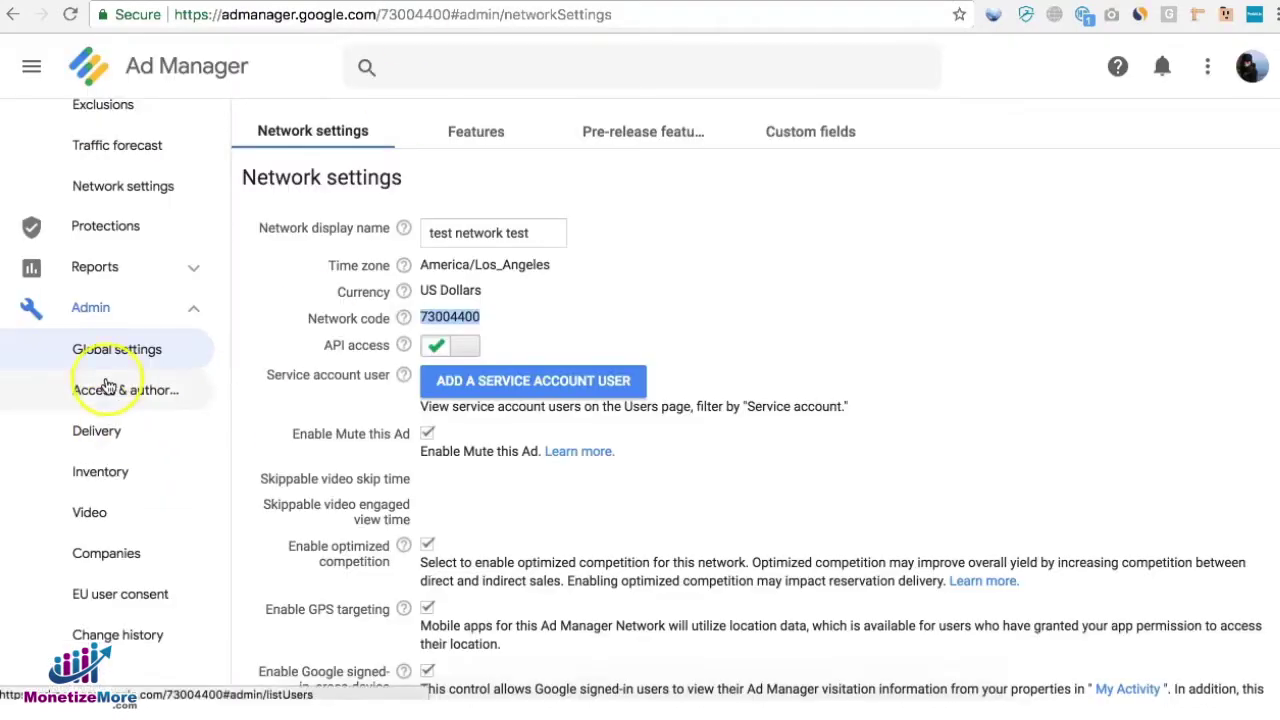
Open the Ad units list and select the clicktest_1x1 ad unit's code.
{"action": "scroll", "coordinate": [105, 260], "scroll_direction": "up", "scroll_amount": 3}
{"action": "left_click", "coordinate": [88, 195]}
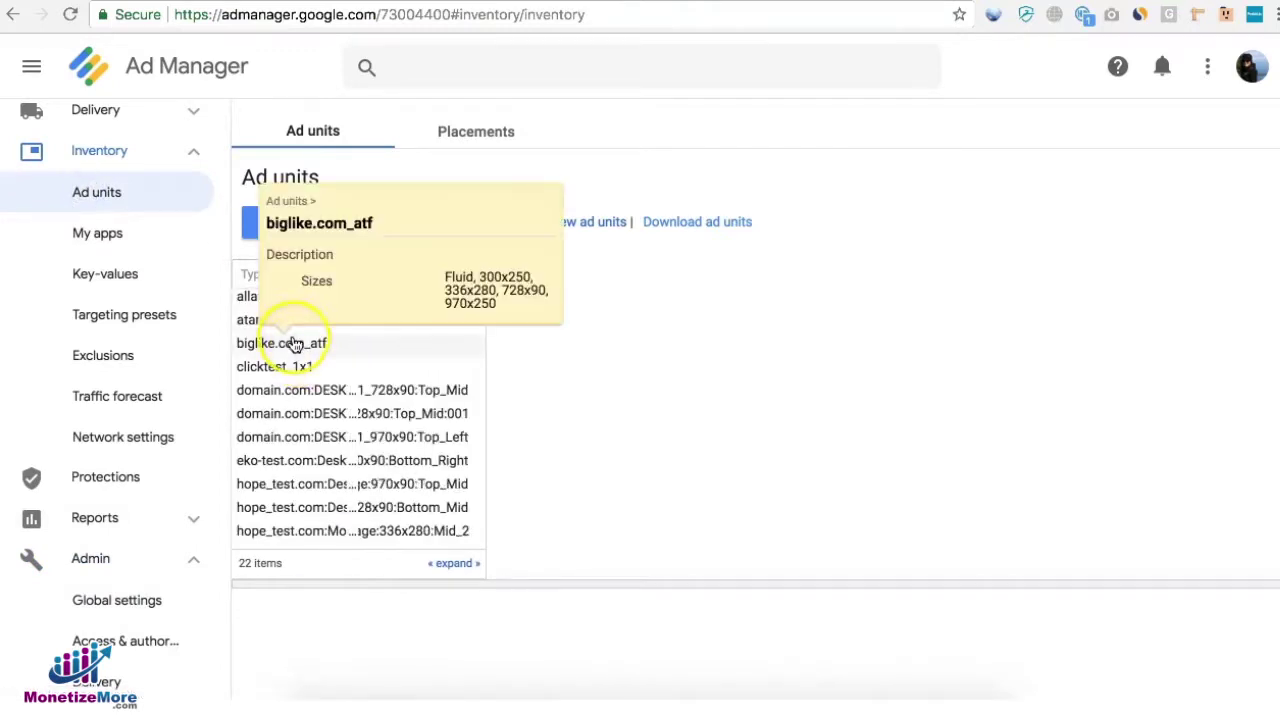
{"action": "left_click", "coordinate": [282, 372]}
{"action": "scroll", "coordinate": [714, 403], "scroll_direction": "down", "scroll_amount": 2}
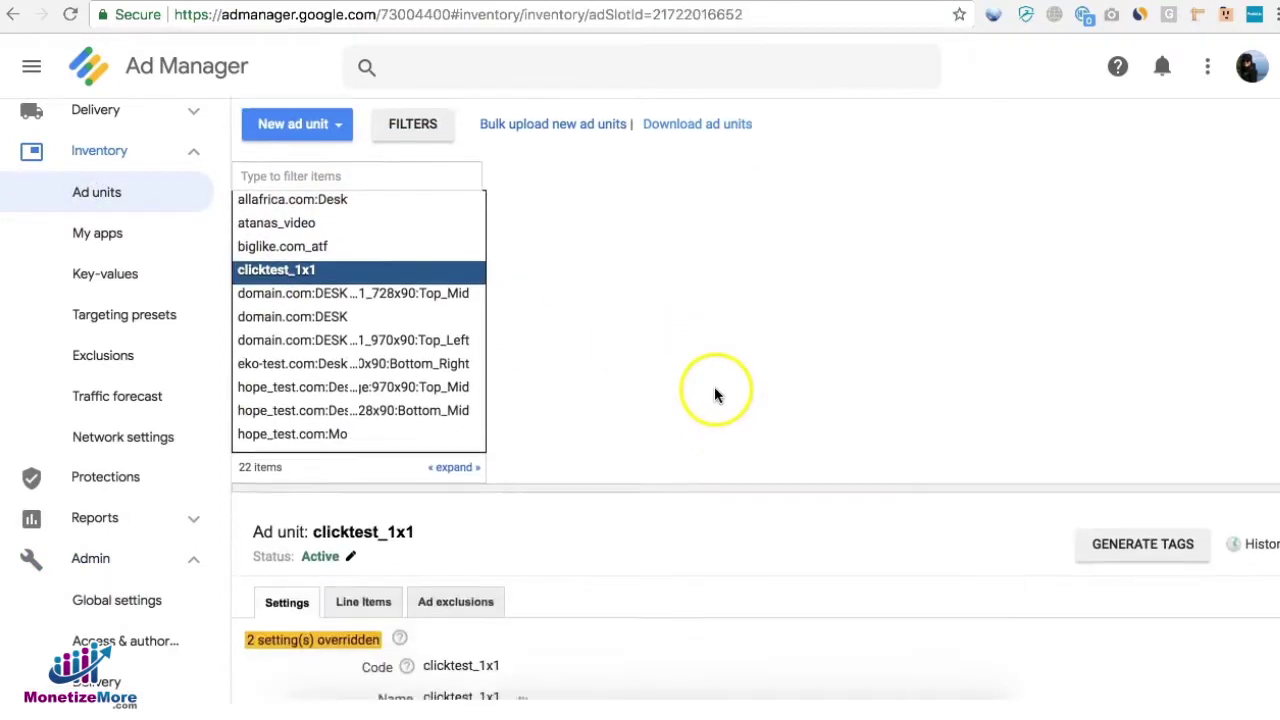
{"action": "double_click", "coordinate": [431, 572]}
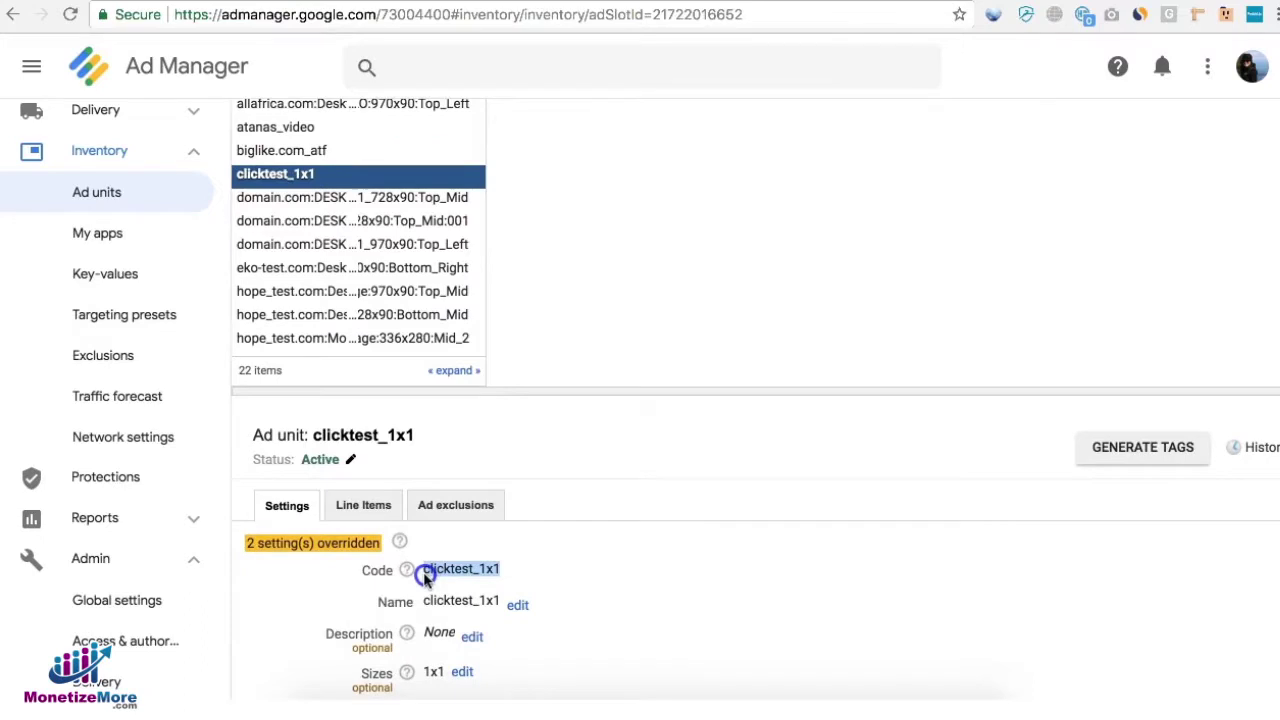
Open the biglike.com_atf ad unit and select its code for copying.
{"action": "left_click", "coordinate": [295, 127]}
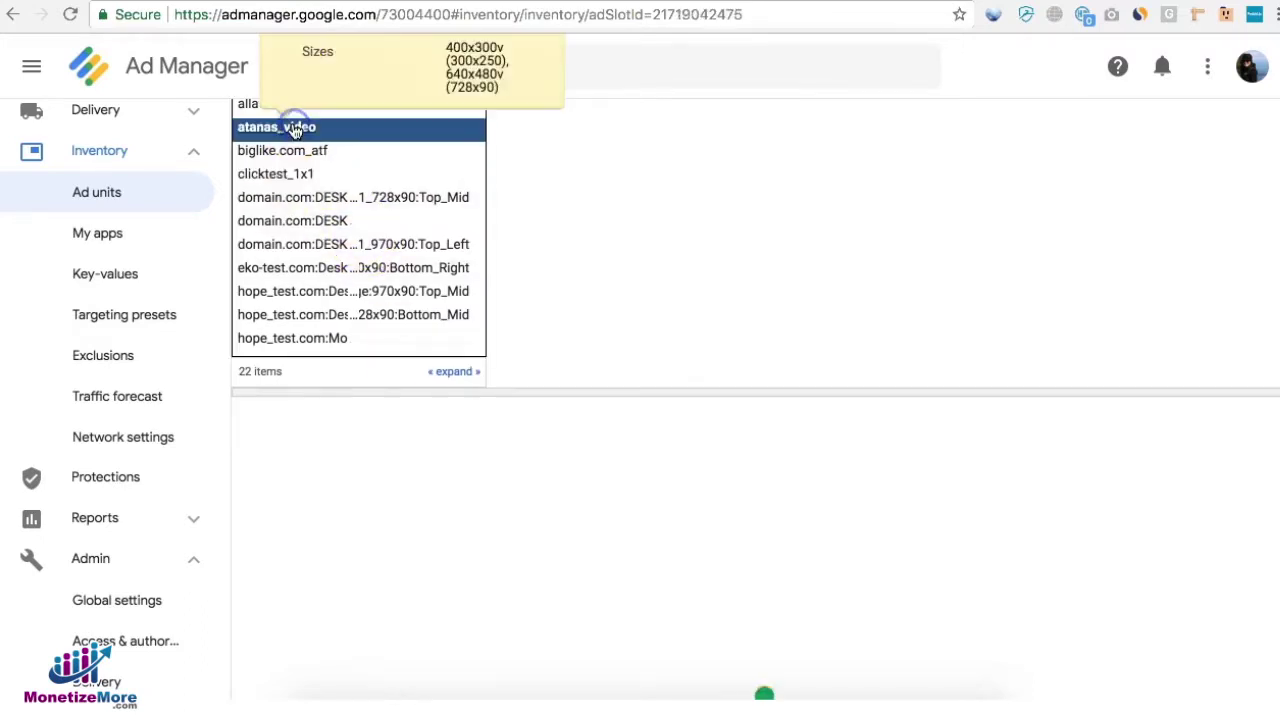
{"action": "left_click", "coordinate": [300, 150]}
{"action": "scroll", "coordinate": [560, 490], "scroll_direction": "down", "scroll_amount": 2}
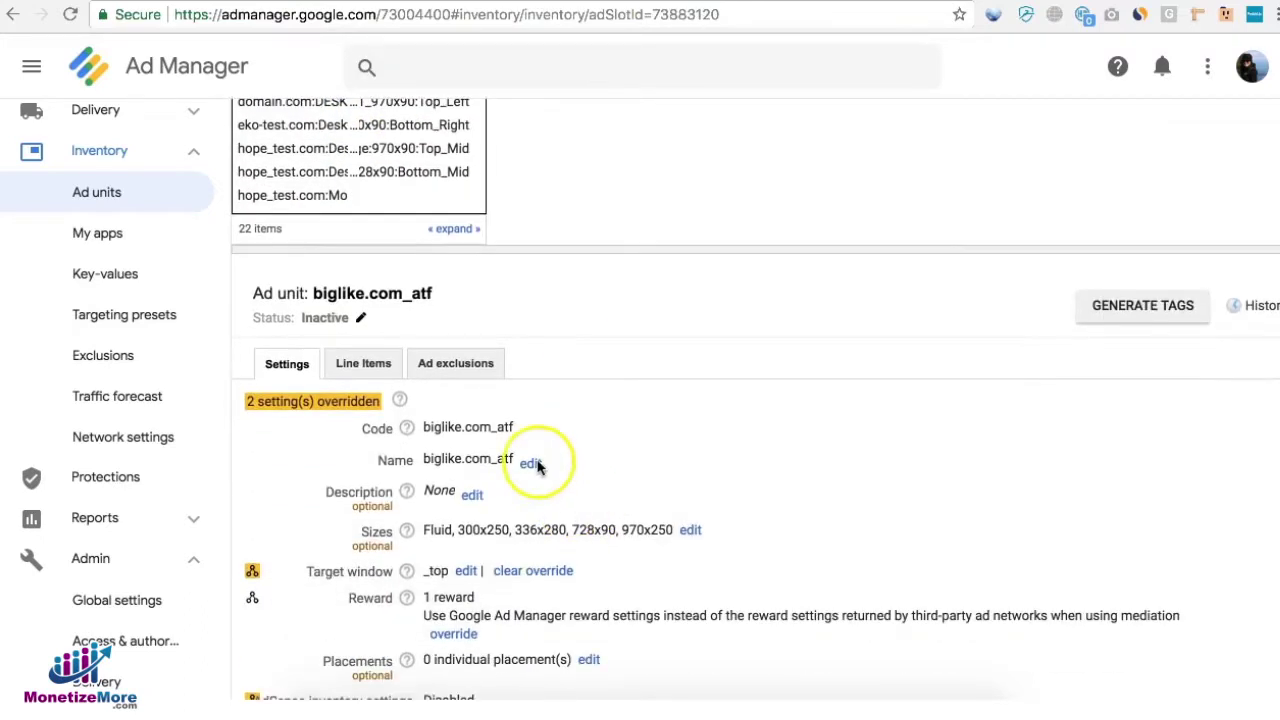
{"action": "double_click", "coordinate": [432, 432]}
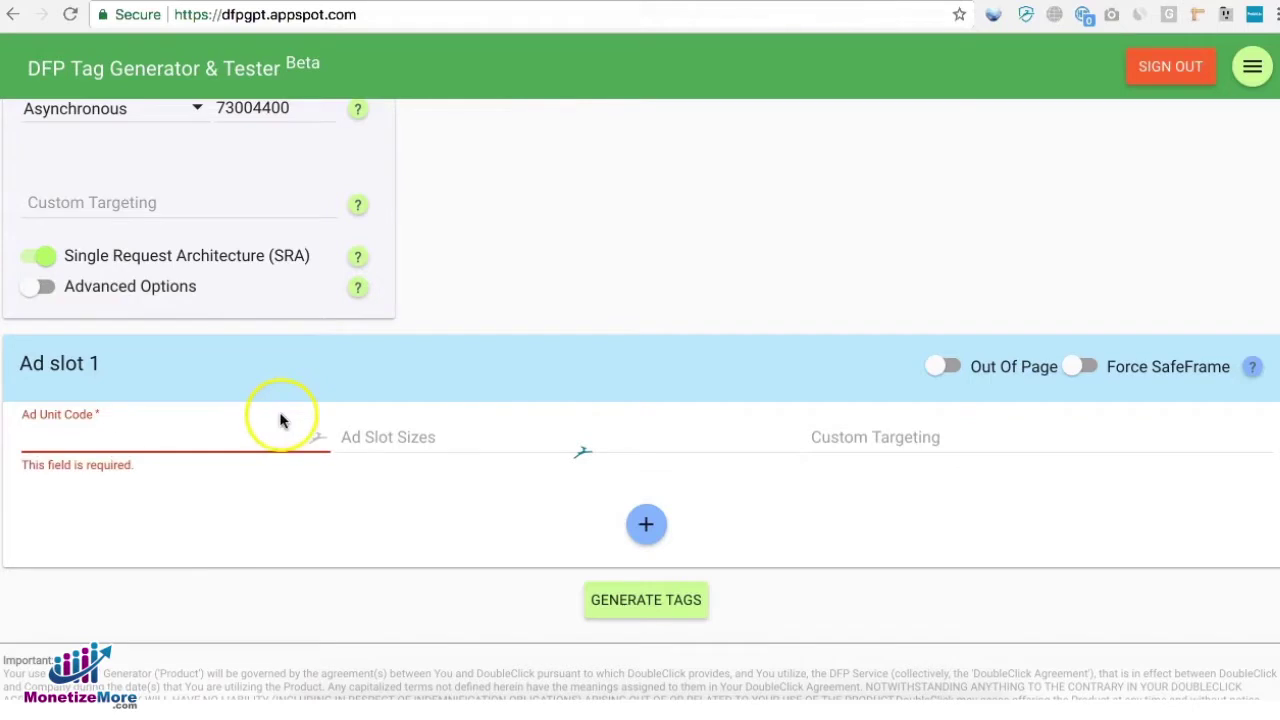
Paste biglike.com_atf as Ad slot 1's ad unit code and add the Fluid size.
{"action": "type", "text": "biglike.com_atf"}
{"action": "left_click", "coordinate": [398, 440]}
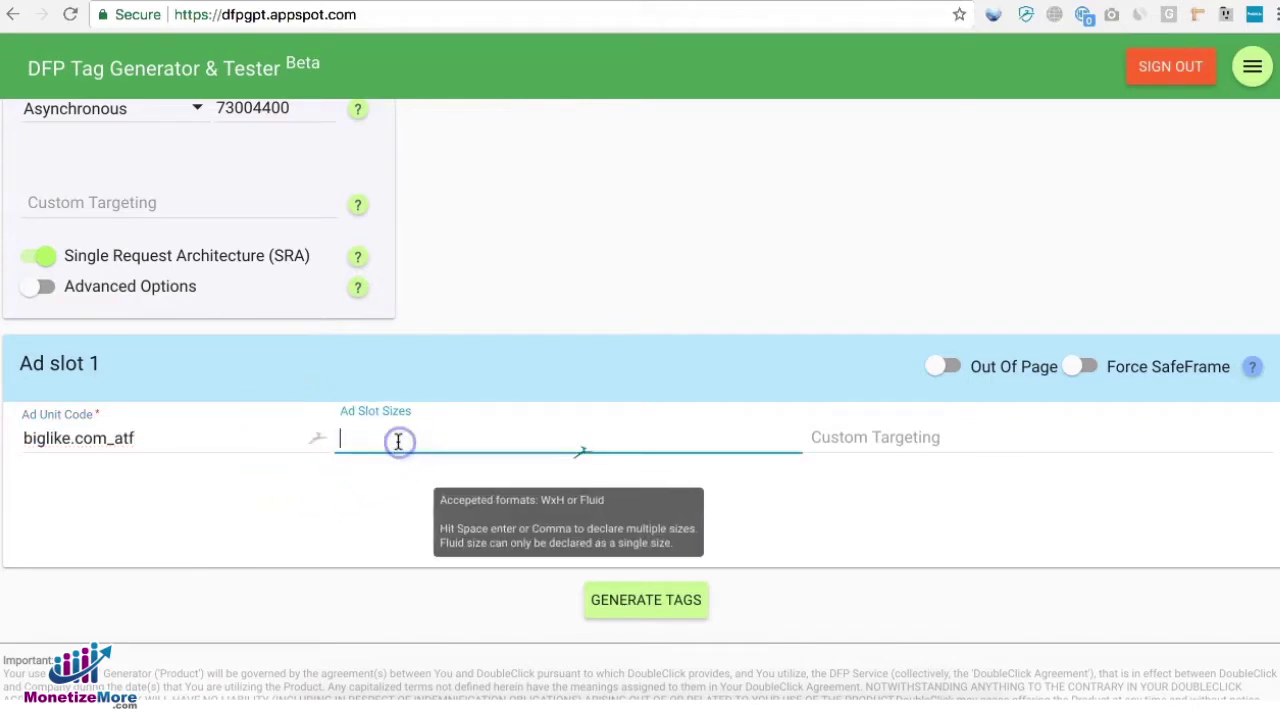
{"action": "left_click", "coordinate": [445, 38]}
{"action": "key", "text": "ctrl+Tab"}
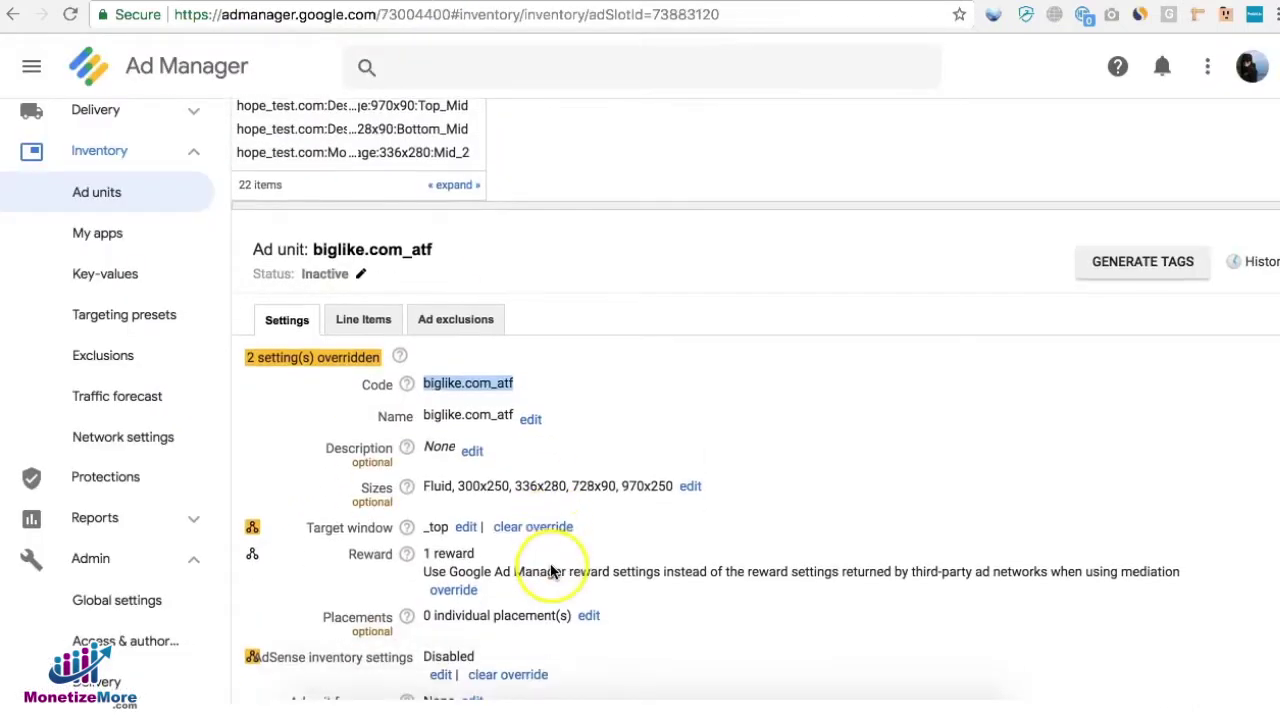
{"action": "double_click", "coordinate": [436, 481]}
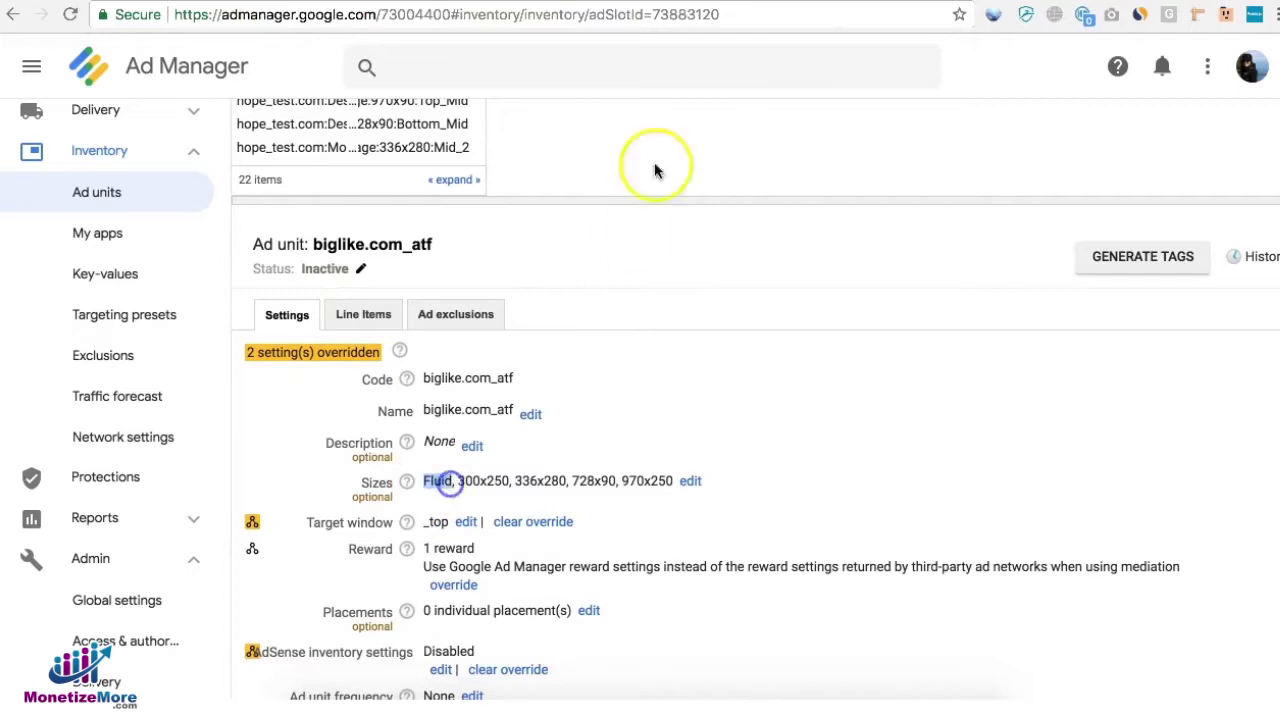
{"action": "key", "text": "ctrl+Tab"}
{"action": "type", "text": "fl"}
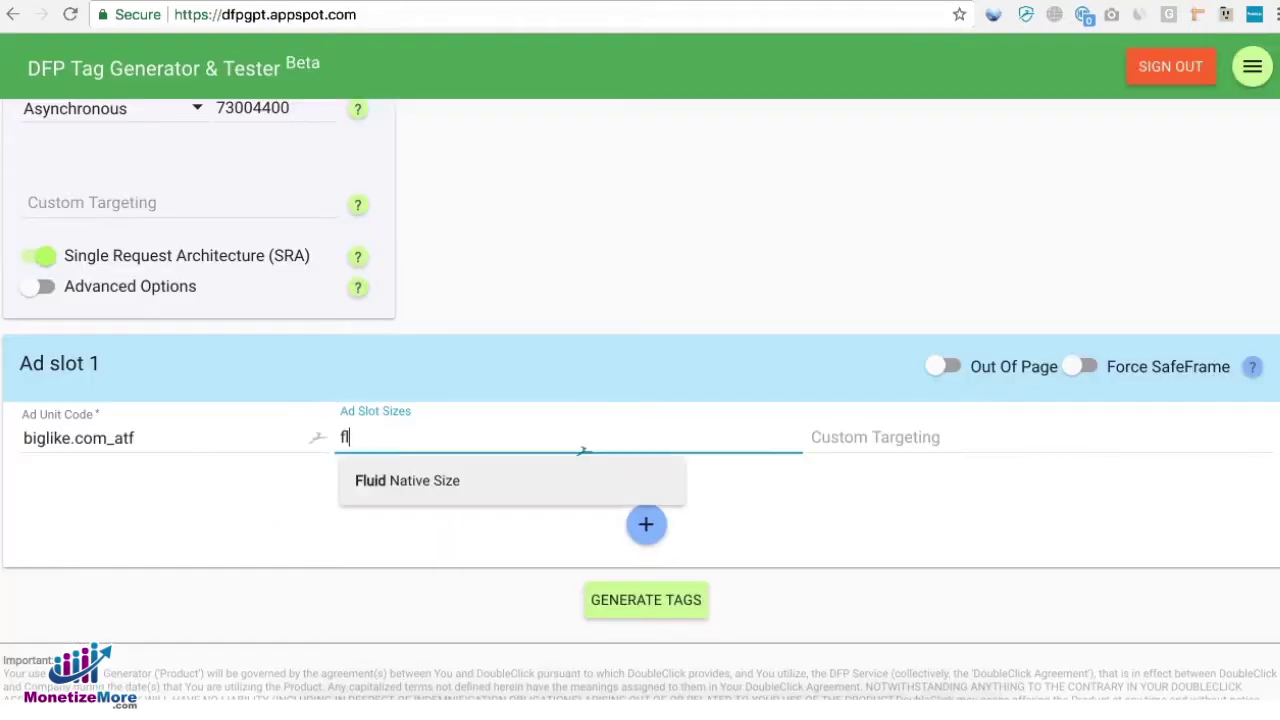
{"action": "type", "text": "uid"}
{"action": "left_click", "coordinate": [429, 480]}
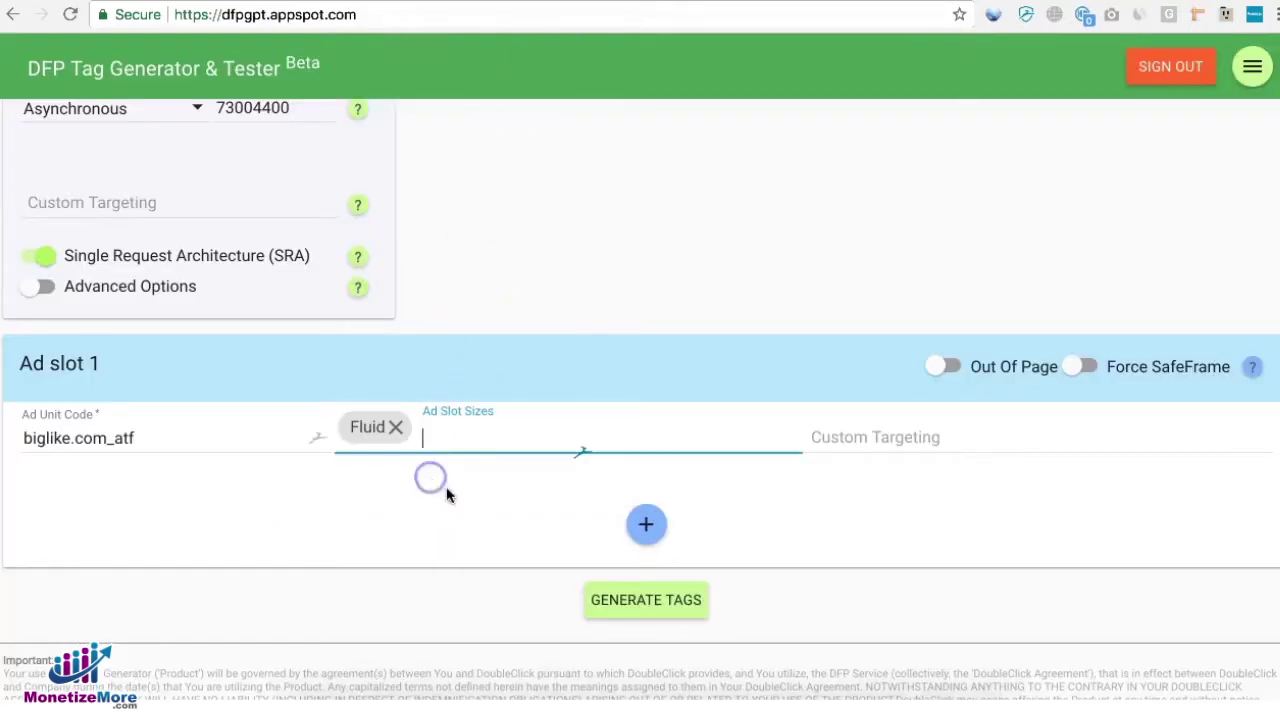
Add sizes 300x250, 336x280, 728x90 and 970x250 to Ad slot 1.
{"action": "key", "text": "ctrl+Tab"}
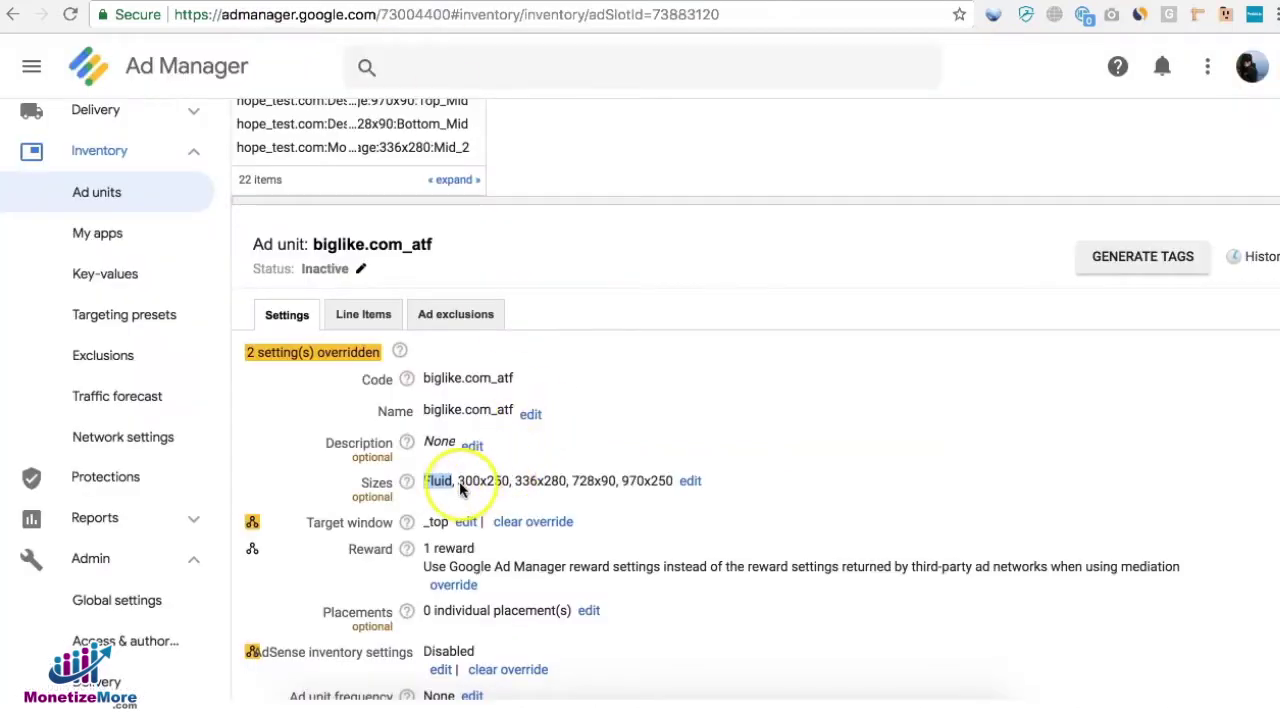
{"action": "double_click", "coordinate": [495, 482]}
{"action": "key", "text": "ctrl+Tab"}
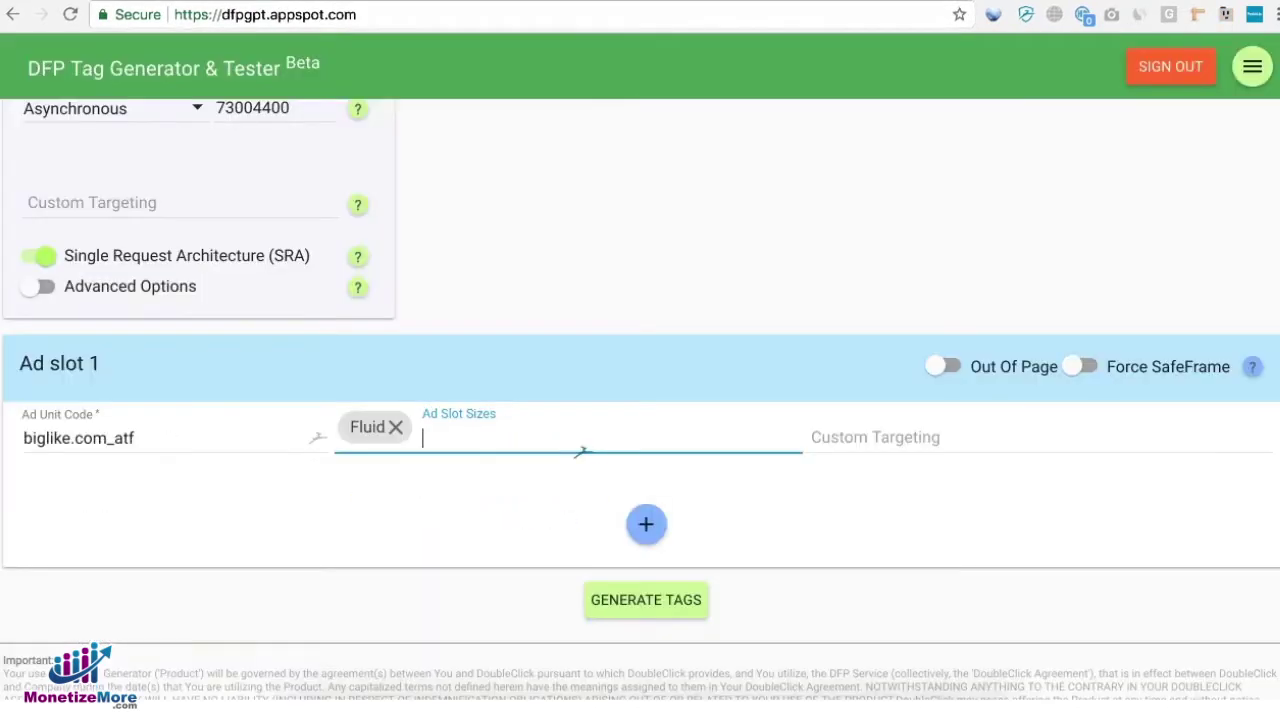
{"action": "type", "text": "300x250"}
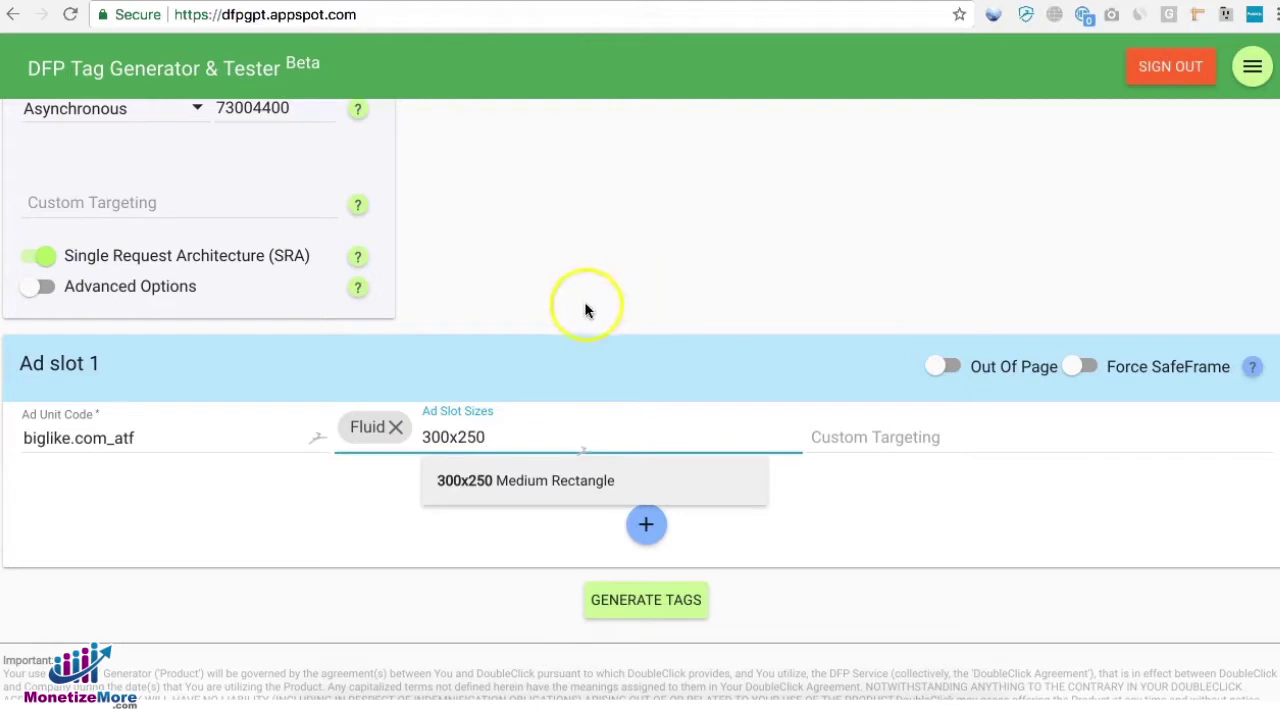
{"action": "left_click", "coordinate": [545, 482]}
{"action": "type", "text": "336"}
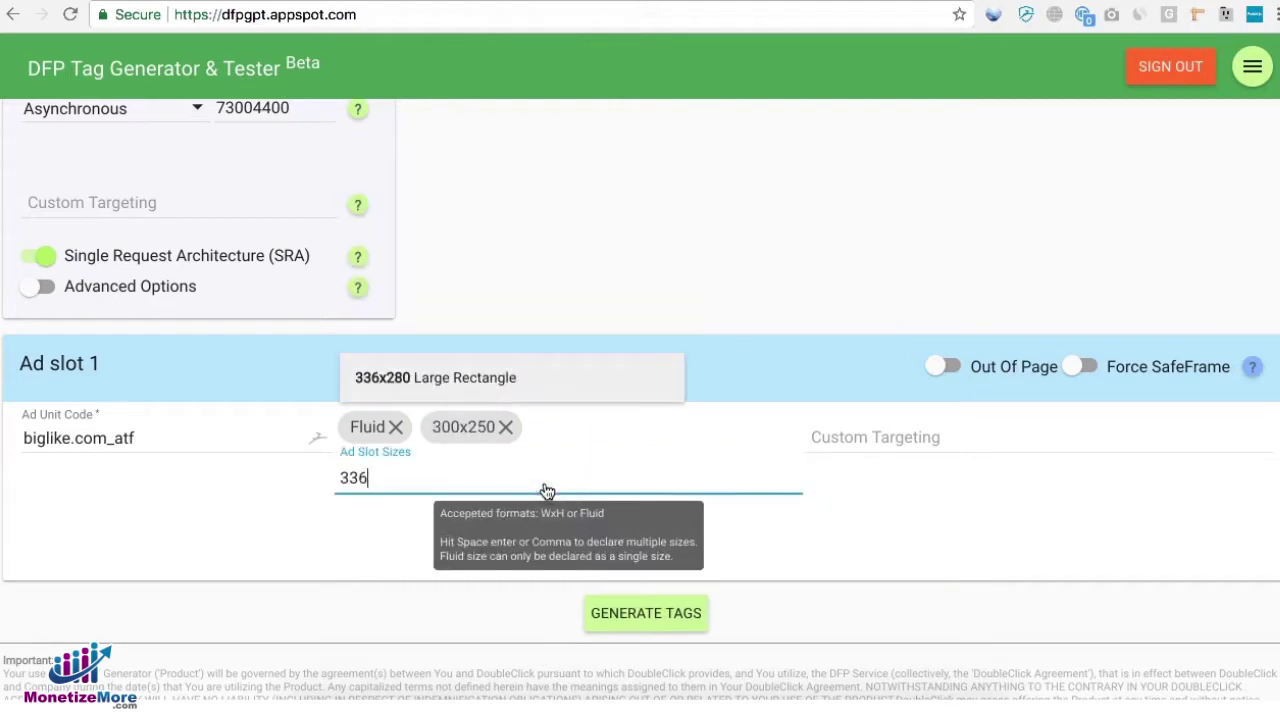
{"action": "type", "text": "x2"}
{"action": "left_click", "coordinate": [487, 382]}
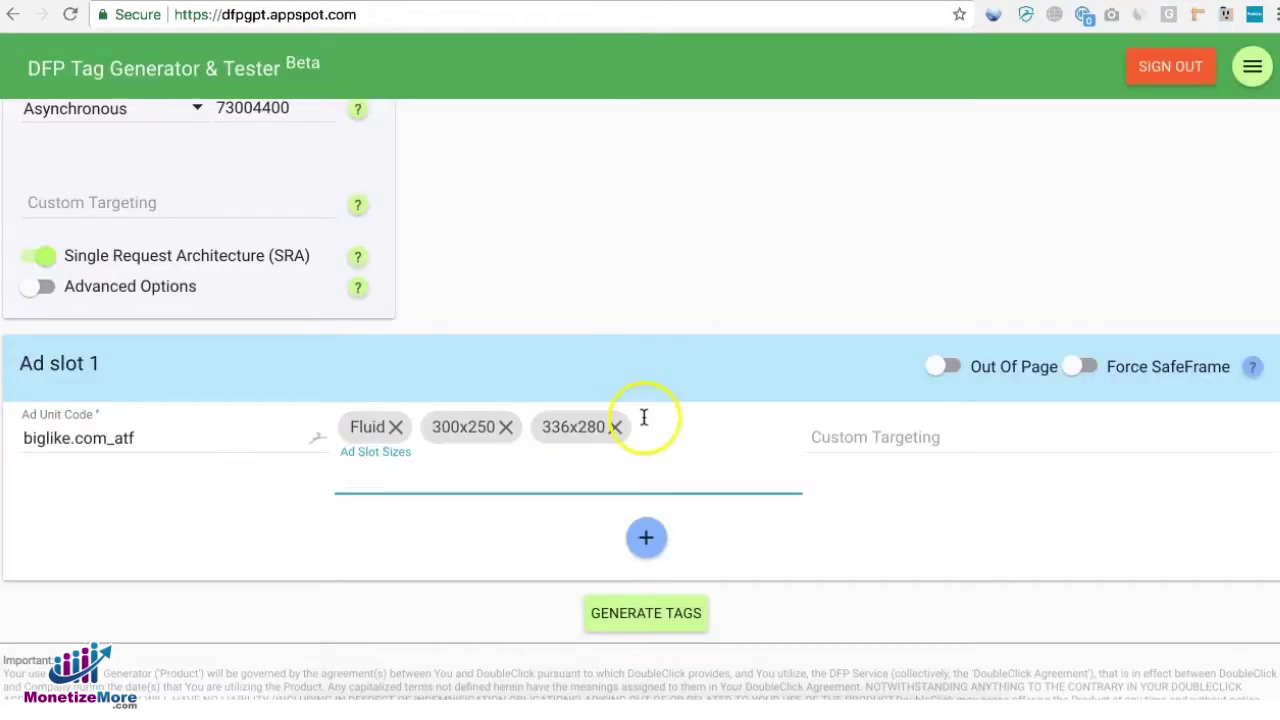
{"action": "type", "text": "728x90"}
{"action": "left_click", "coordinate": [509, 388]}
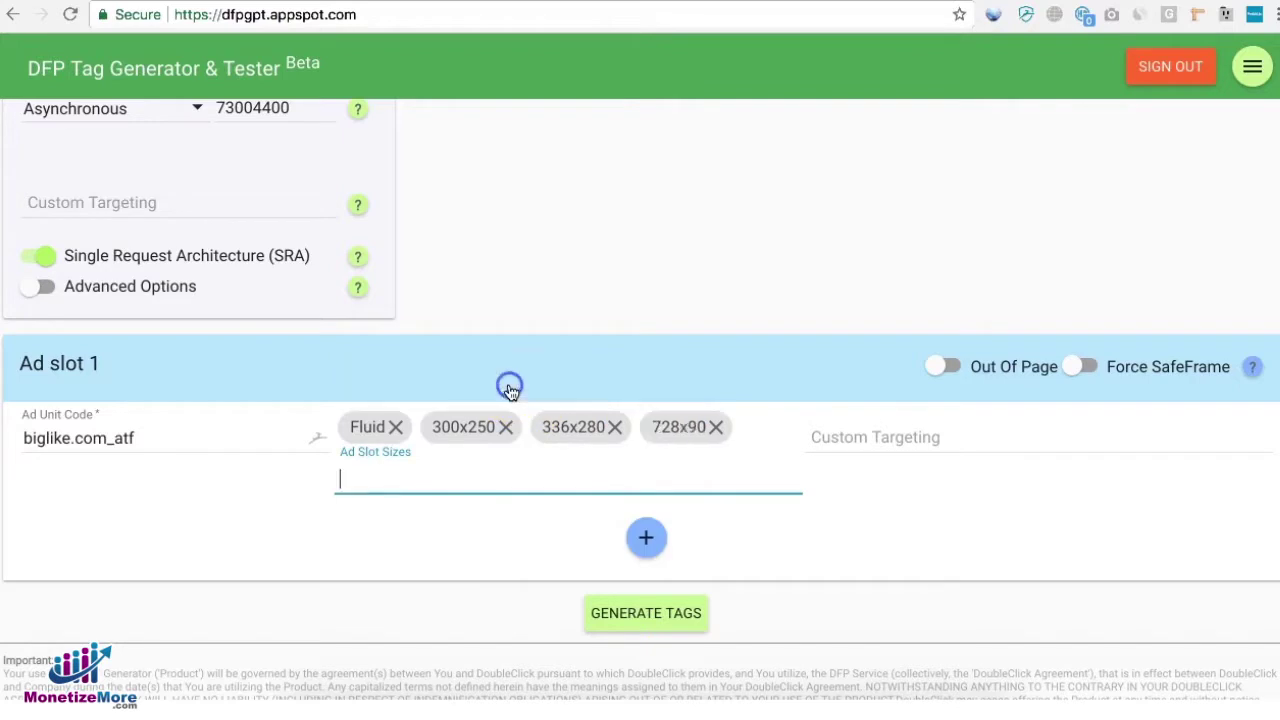
{"action": "type", "text": "970x250"}
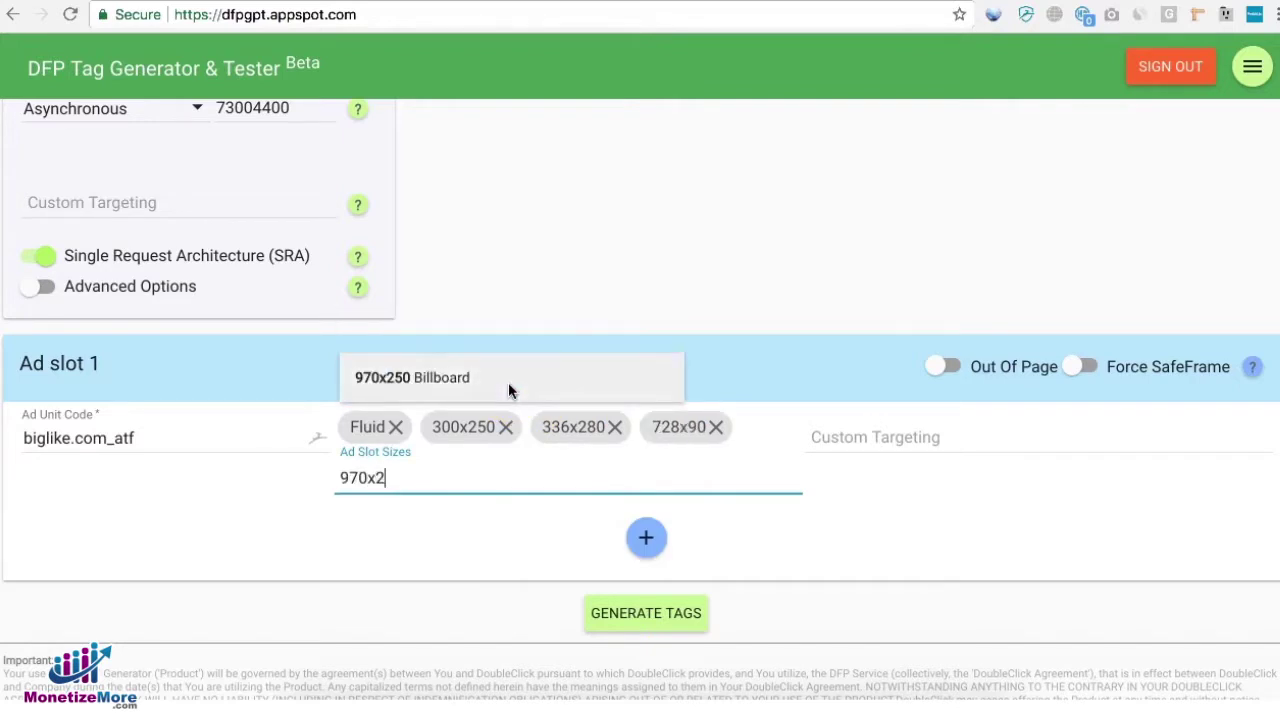
{"action": "left_click", "coordinate": [400, 385]}
{"action": "left_click", "coordinate": [943, 531]}
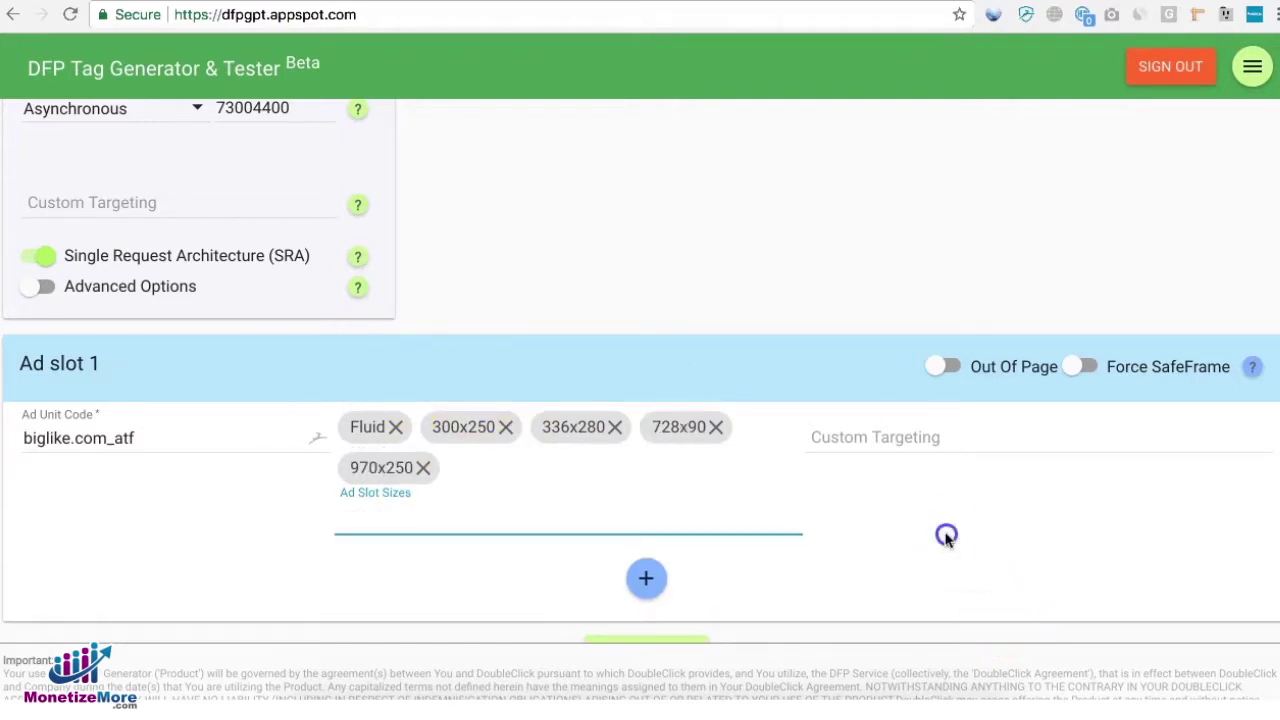
{"action": "left_click", "coordinate": [920, 449]}
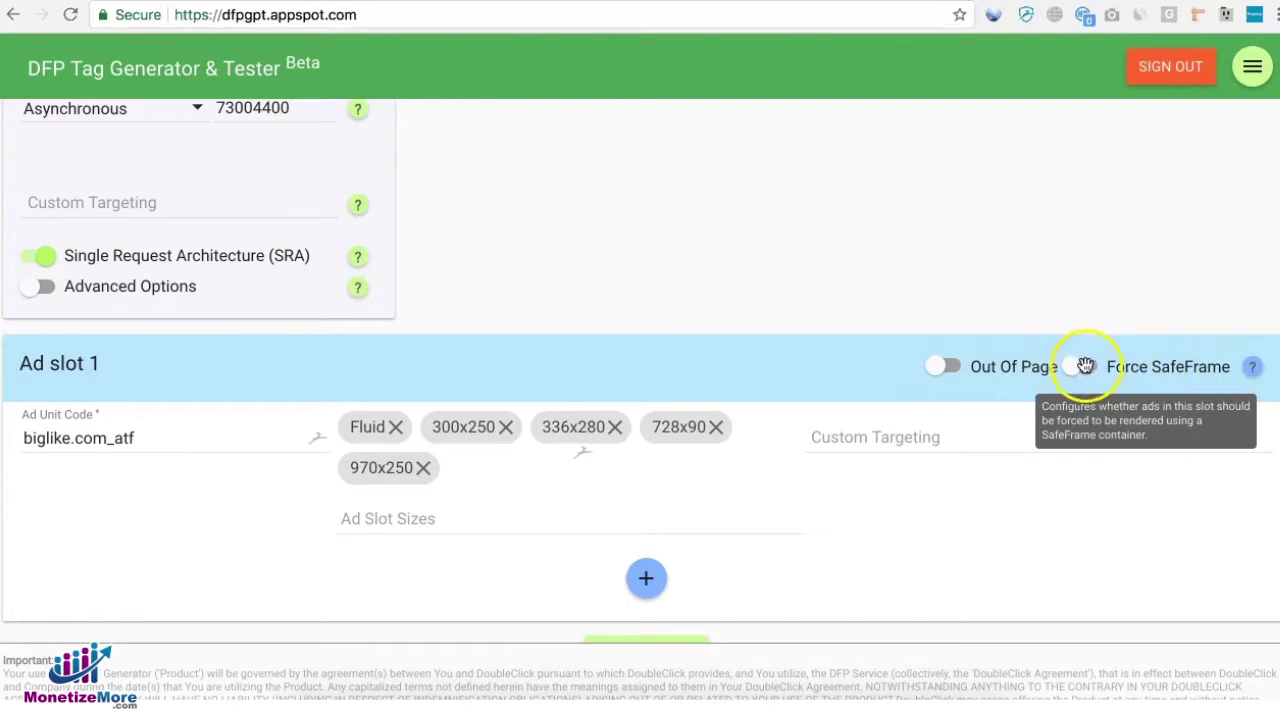
{"action": "scroll", "coordinate": [946, 523], "scroll_direction": "down", "scroll_amount": 1}
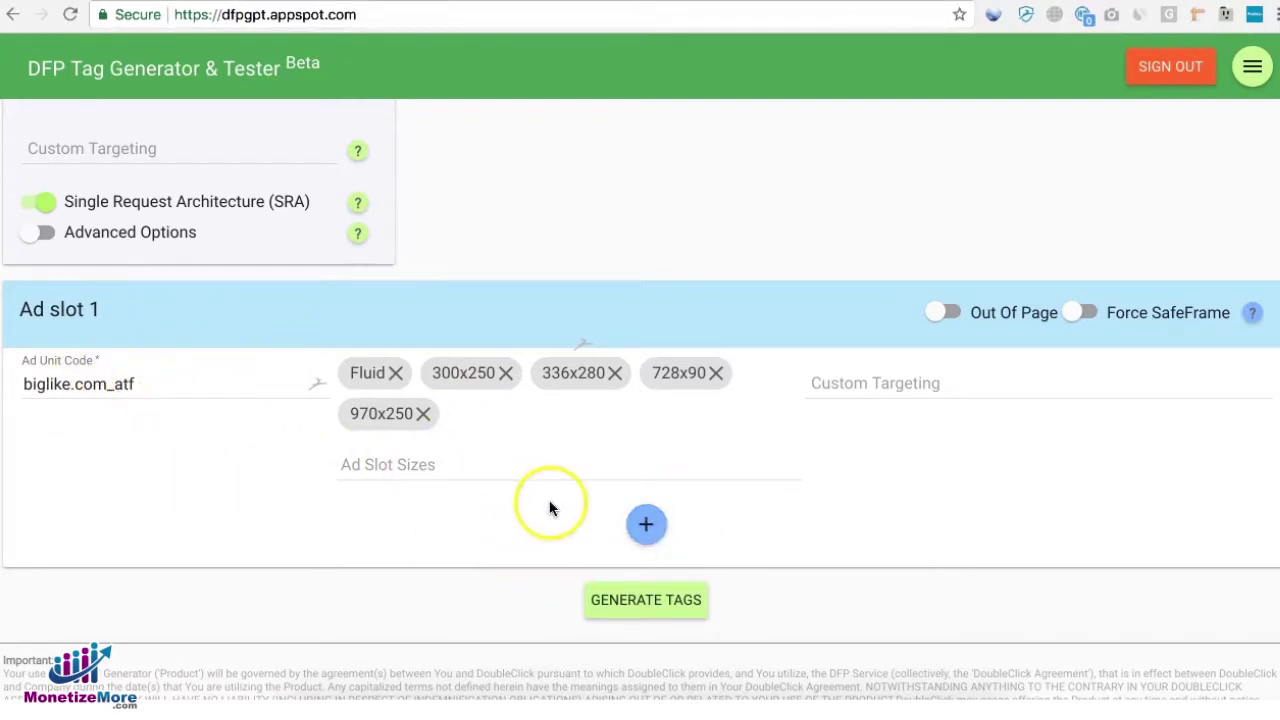
Add Ad slot 2 and open the test.com:Desktop:my-test:1x1_728x90:Top_Left unit in Ad Manager.
{"action": "left_click", "coordinate": [646, 523]}
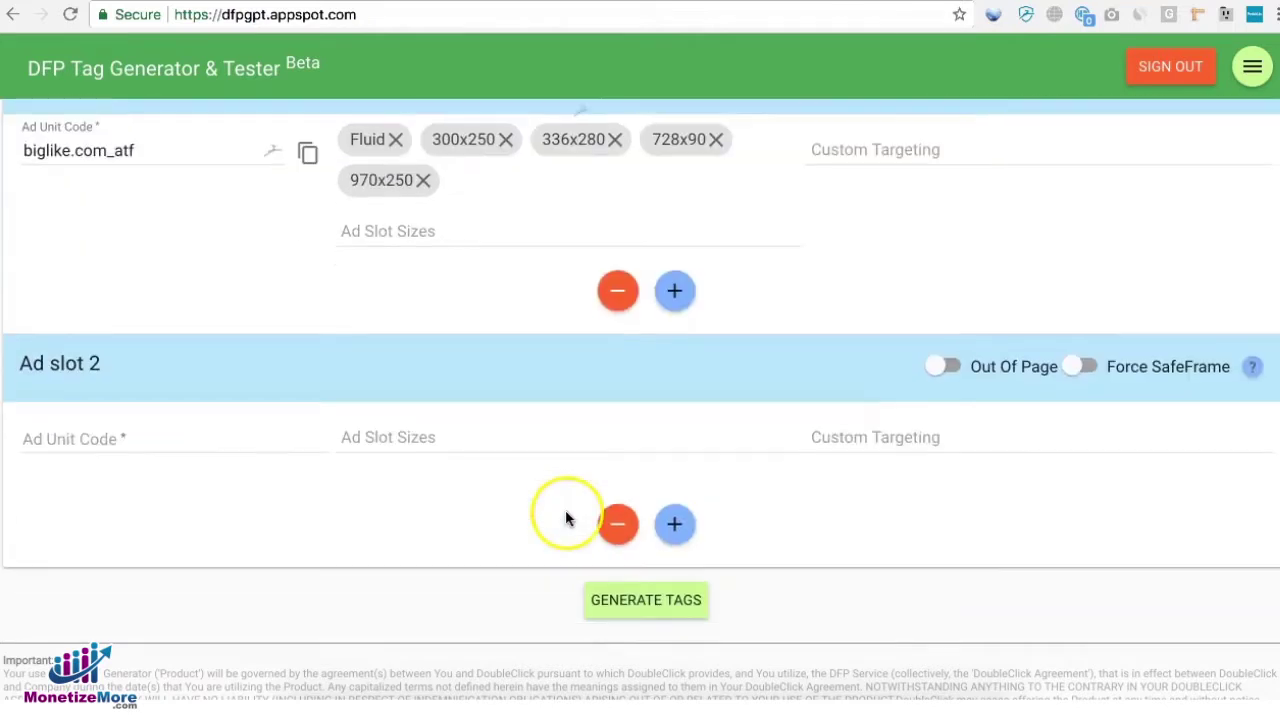
{"action": "left_click", "coordinate": [74, 437]}
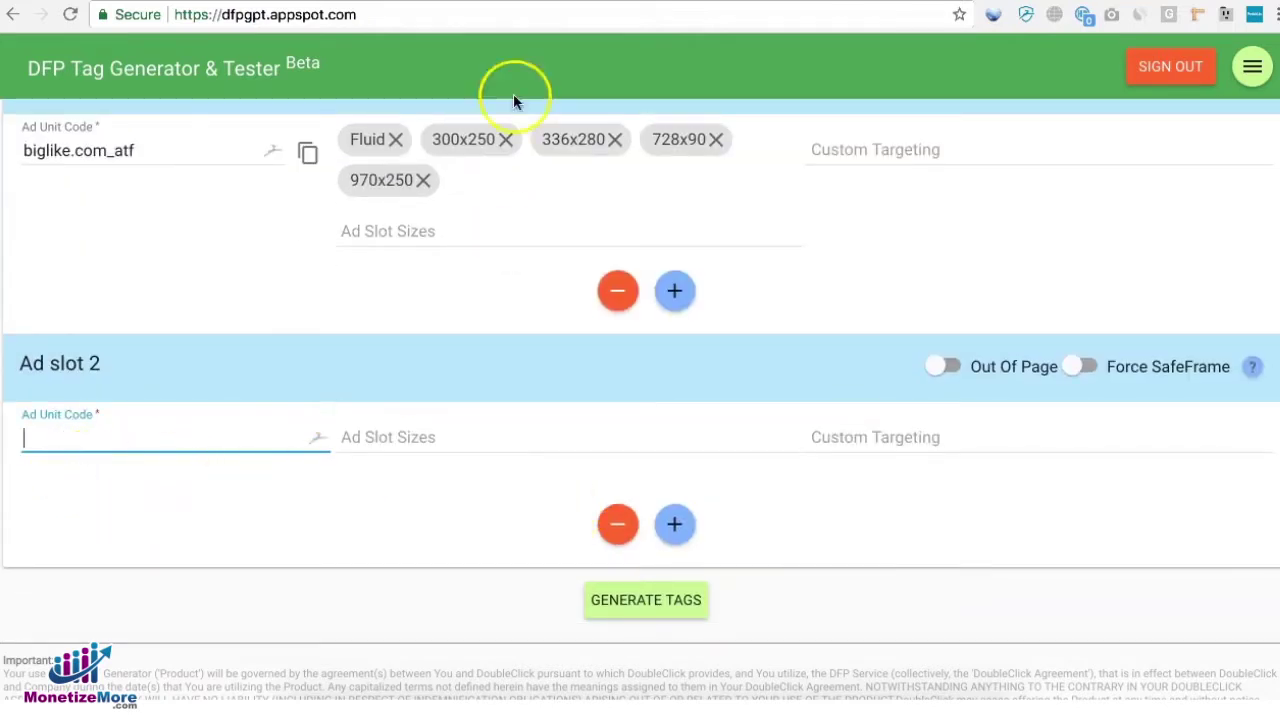
{"action": "key", "text": "ctrl+Tab"}
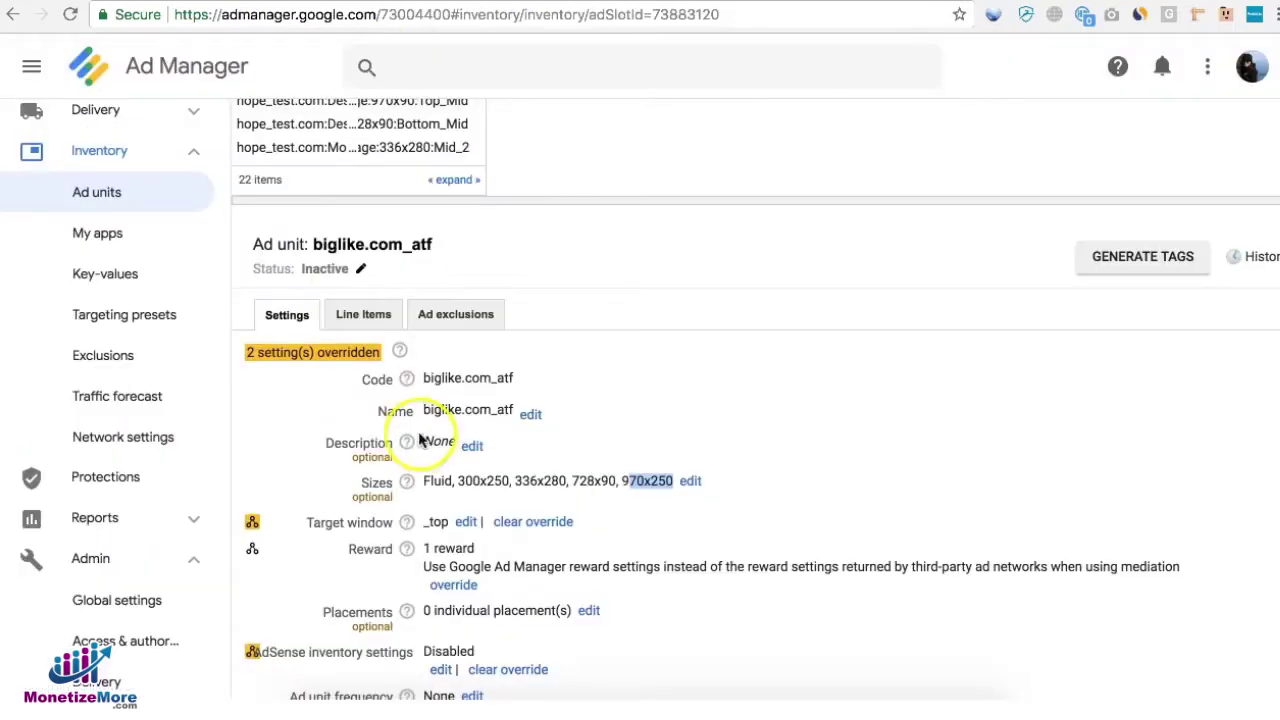
{"action": "scroll", "coordinate": [318, 258], "scroll_direction": "up", "scroll_amount": 3}
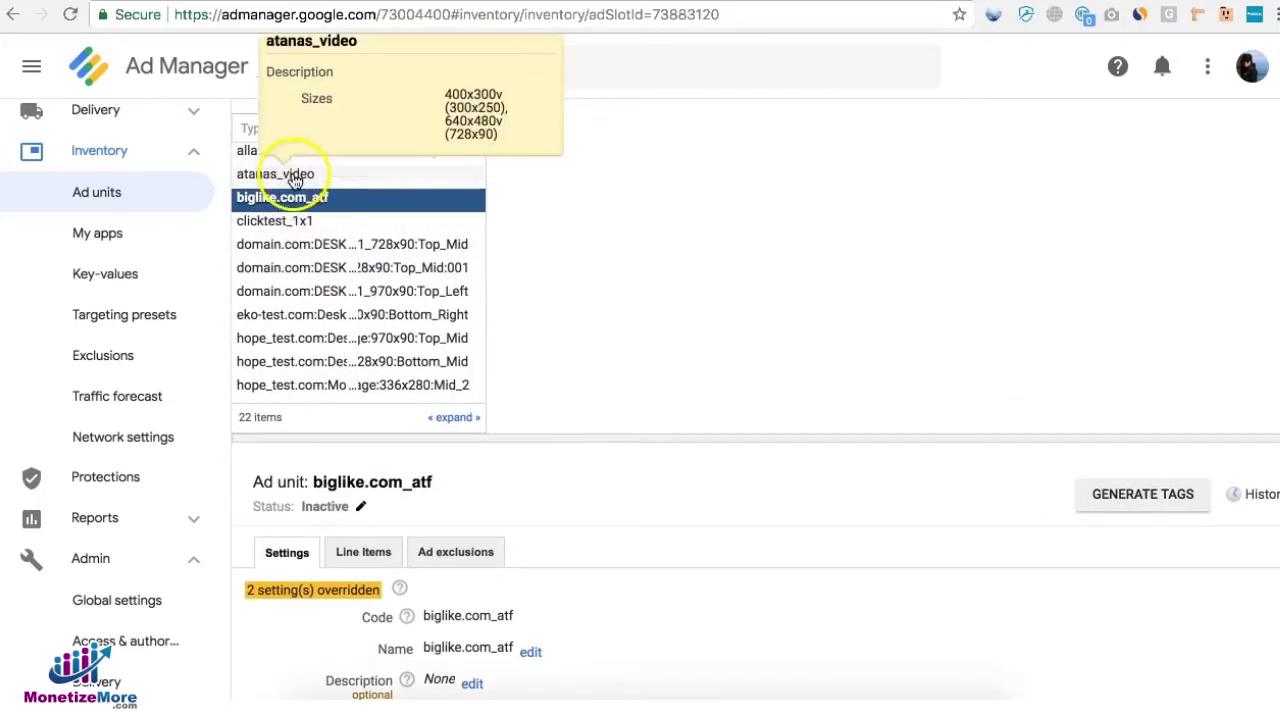
{"action": "scroll", "coordinate": [300, 185], "scroll_direction": "up", "scroll_amount": 3}
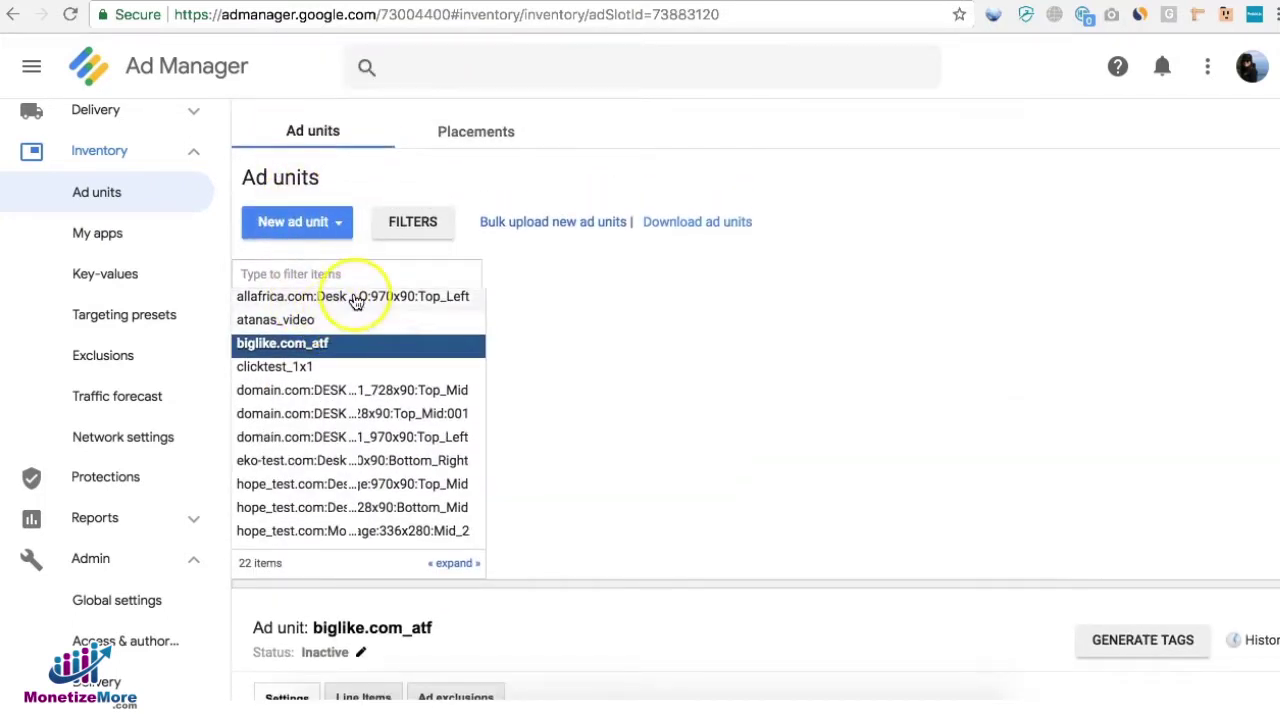
{"action": "scroll", "coordinate": [323, 440], "scroll_direction": "down", "scroll_amount": 1}
{"action": "scroll", "coordinate": [323, 440], "scroll_direction": "down", "scroll_amount": 3}
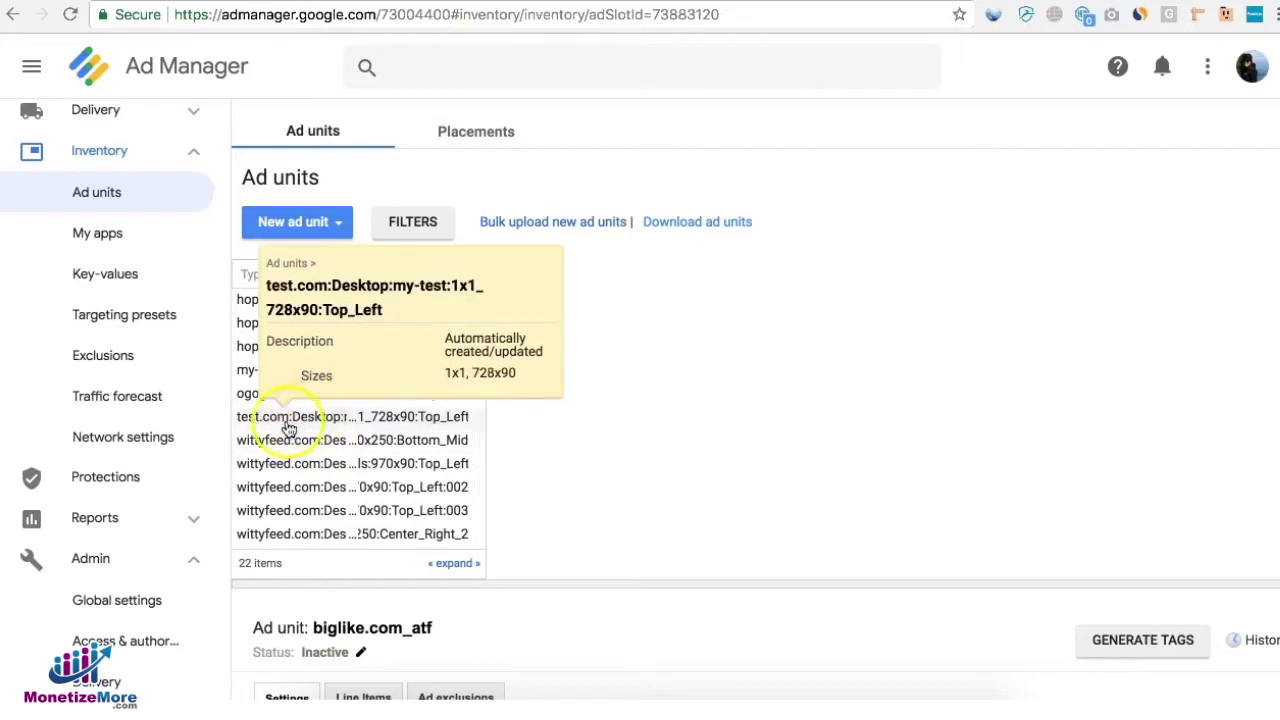
{"action": "left_click", "coordinate": [271, 414]}
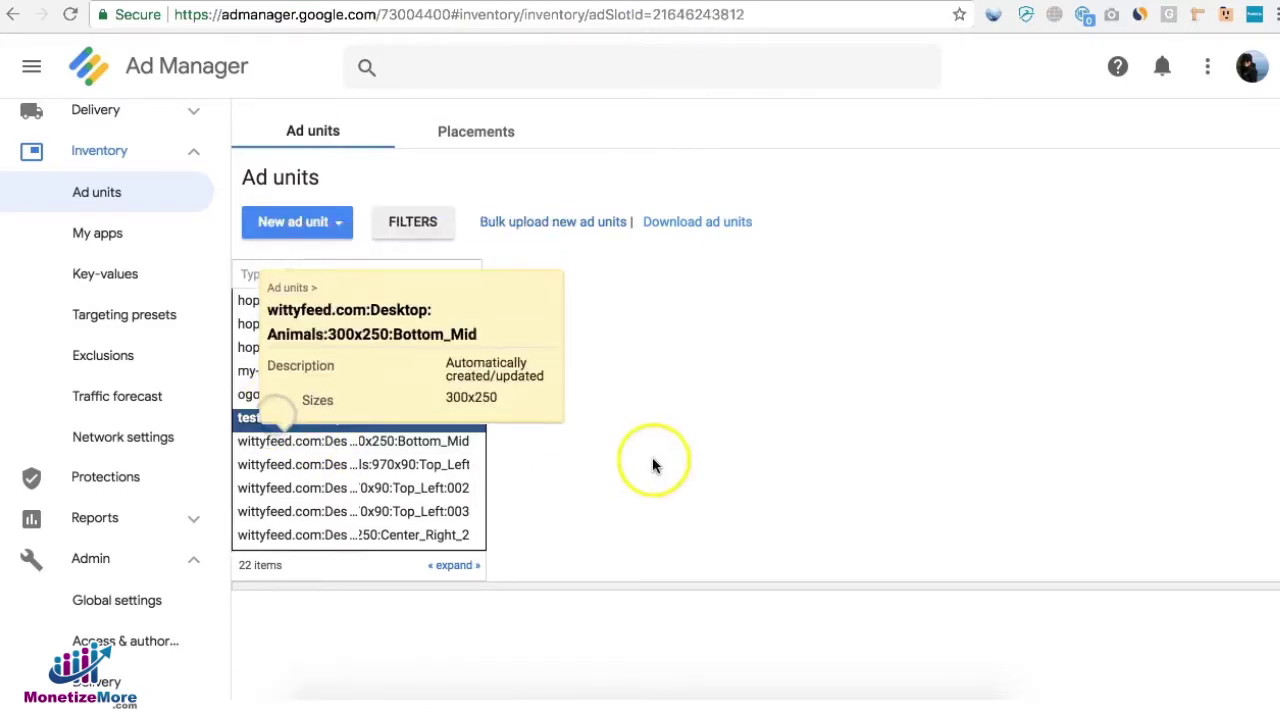
{"action": "scroll", "coordinate": [646, 457], "scroll_direction": "down", "scroll_amount": 3}
{"action": "left_click_drag", "start_coordinate": [507, 481], "coordinate": [425, 484]}
{"action": "key", "text": "super+c"}
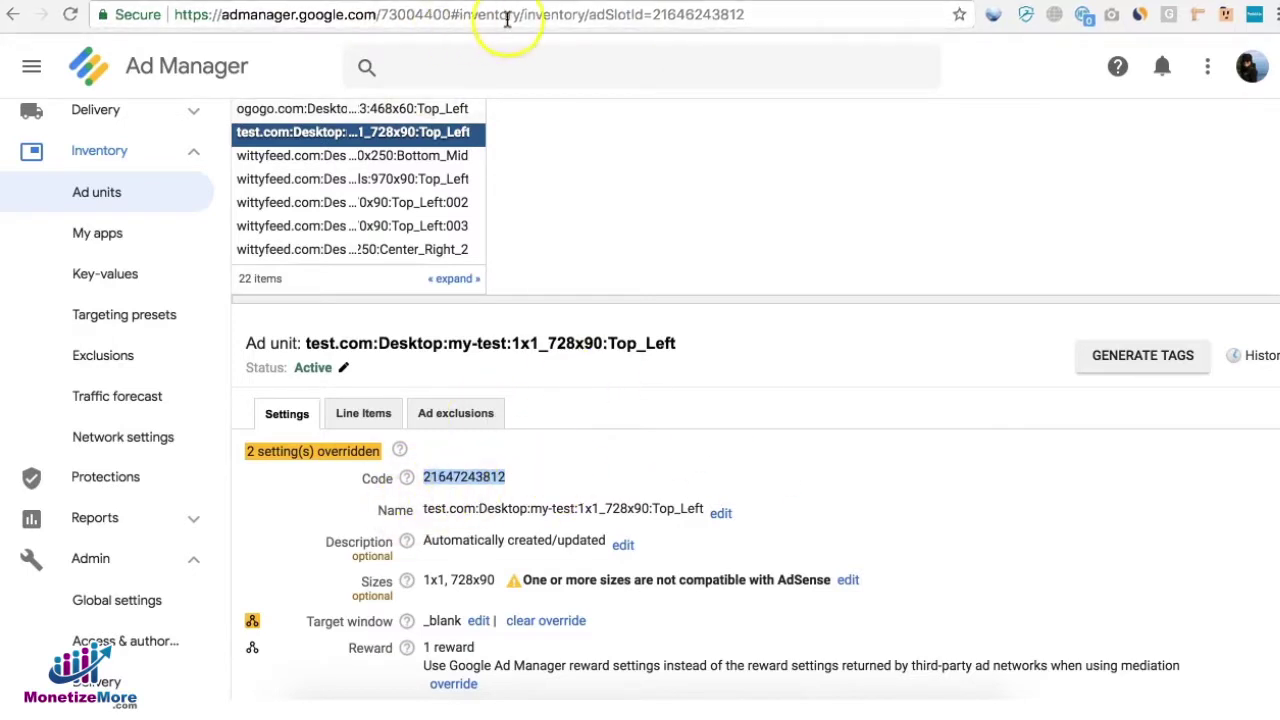
{"action": "key", "text": "super+Tab"}
{"action": "key", "text": "super+v"}
{"action": "left_click", "coordinate": [429, 434]}
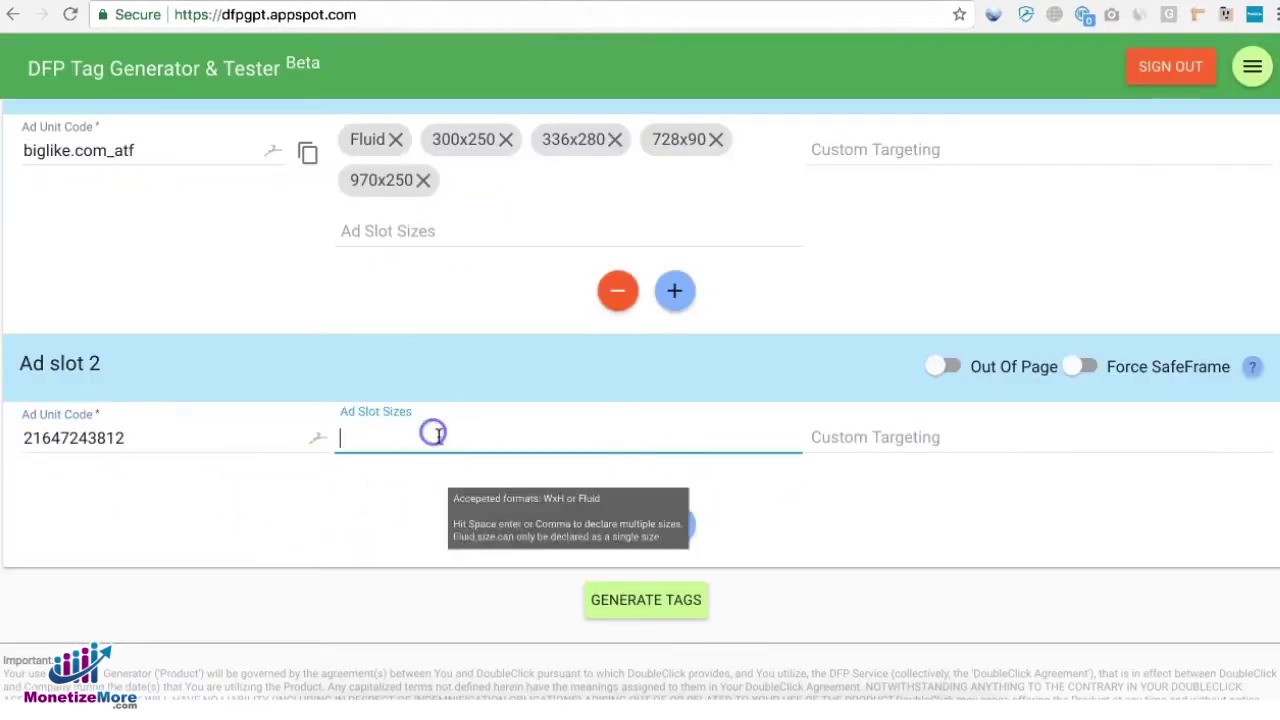
{"action": "key", "text": "super+Tab"}
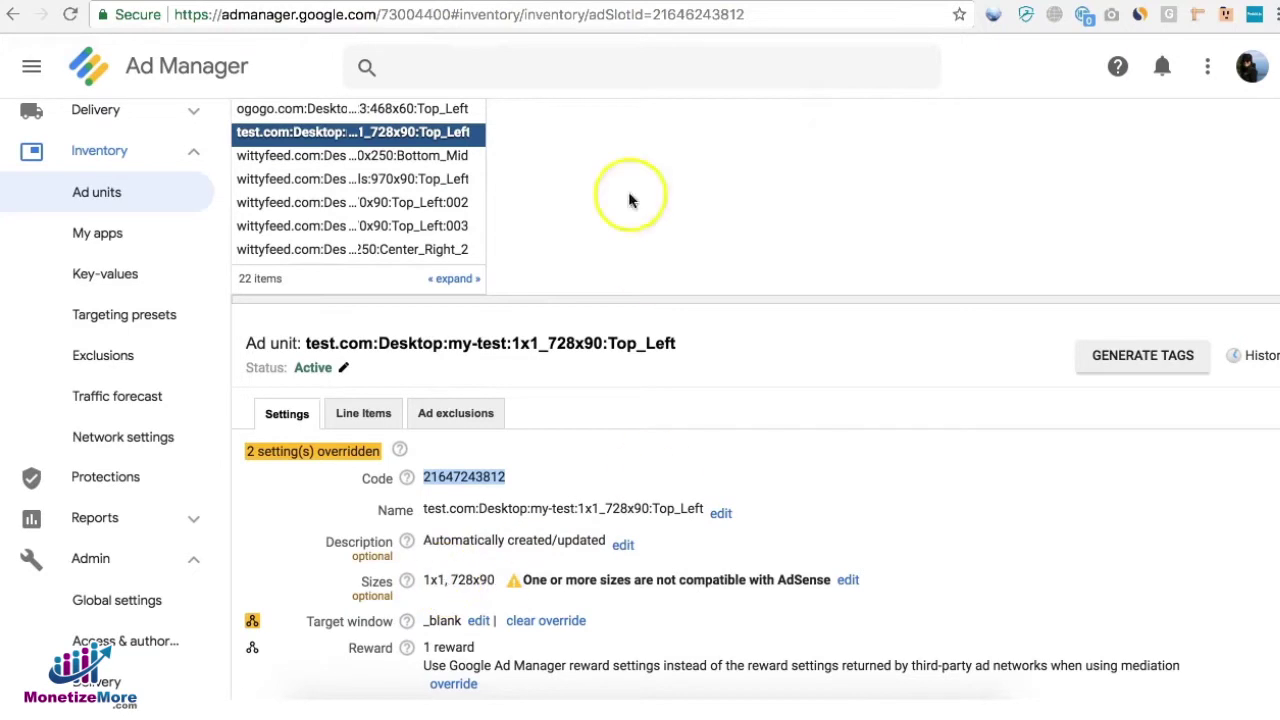
Give Ad slot 2 the sizes 1x1 and 728x90 Leaderboard.
{"action": "key", "text": "super+Tab"}
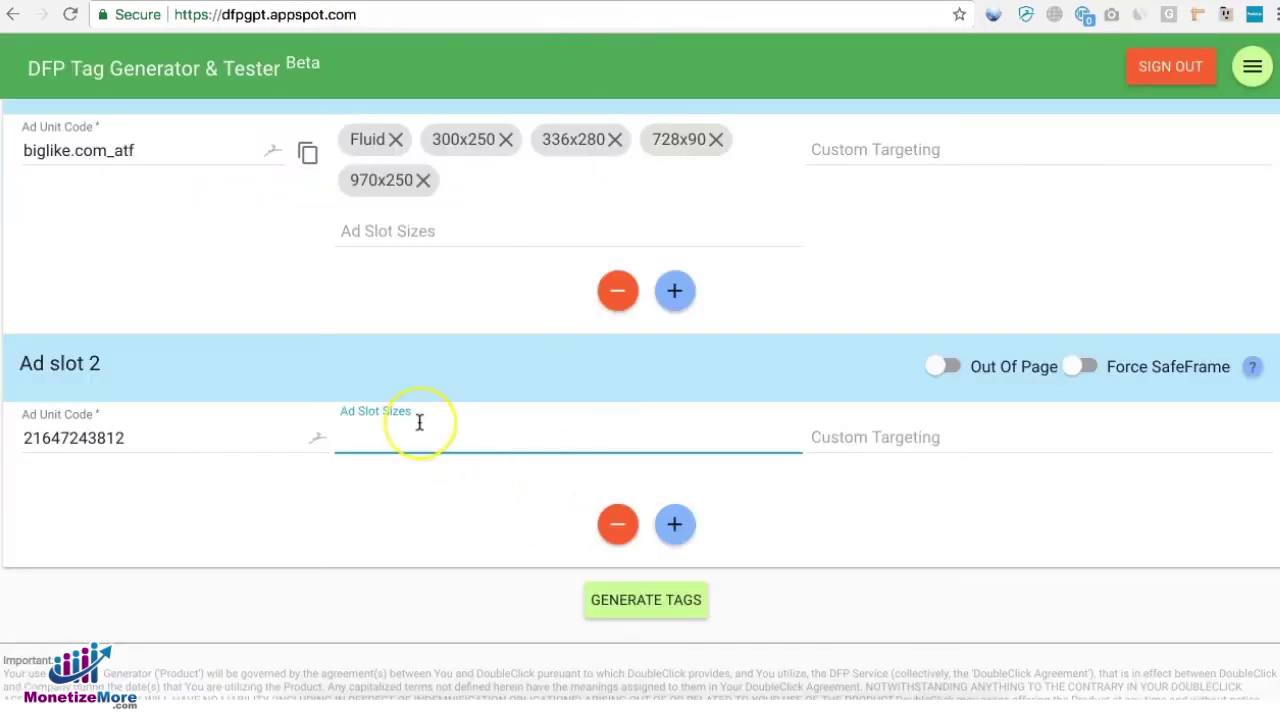
{"action": "type", "text": "1x1"}
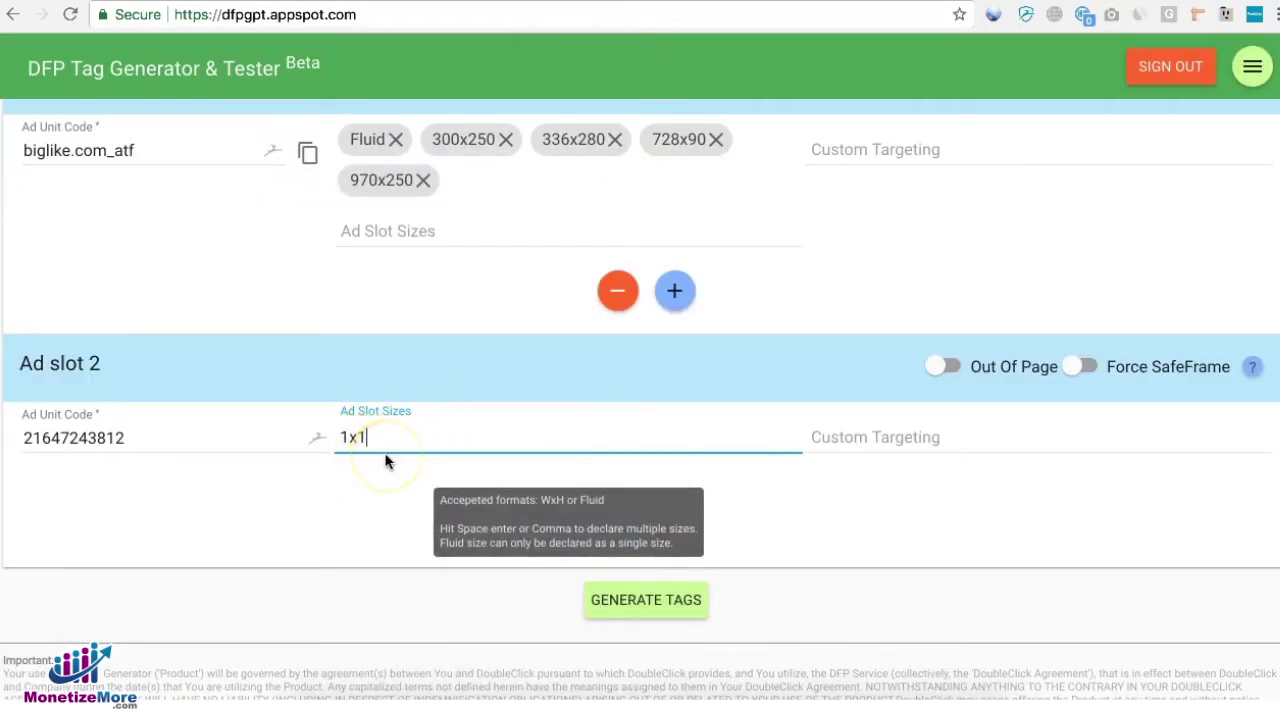
{"action": "key", "text": "Return"}
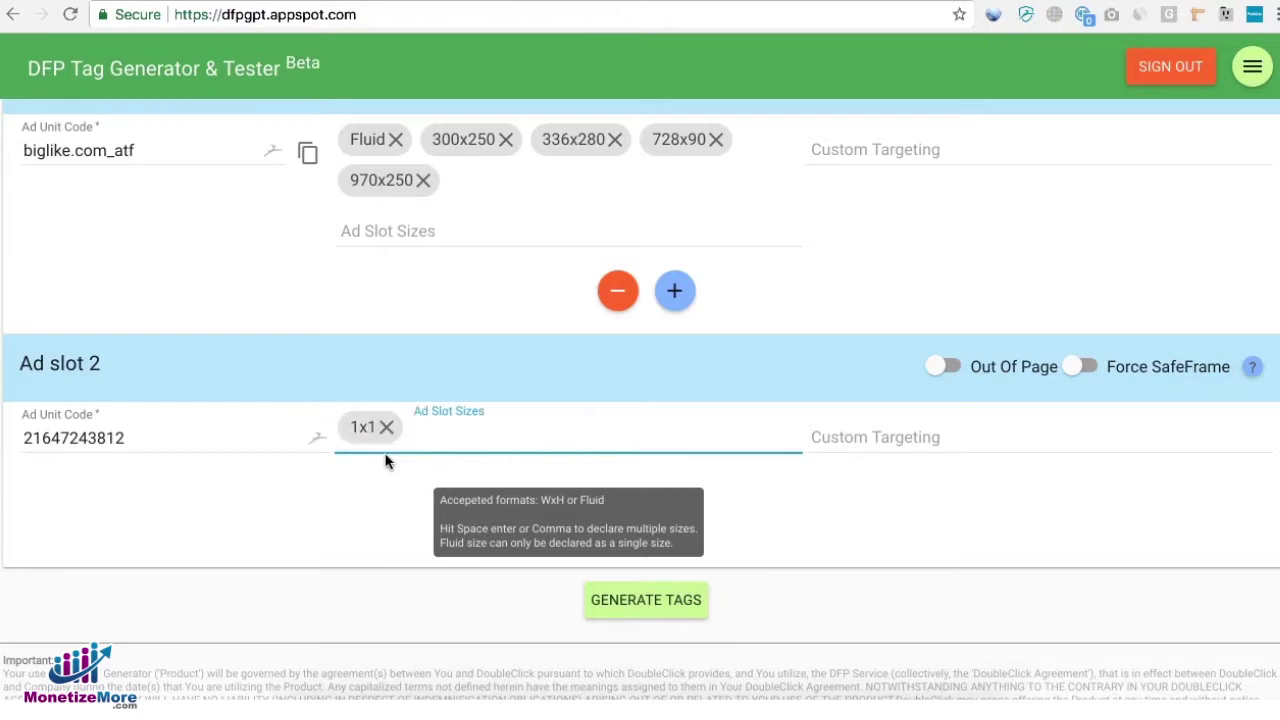
{"action": "left_click", "coordinate": [655, 626]}
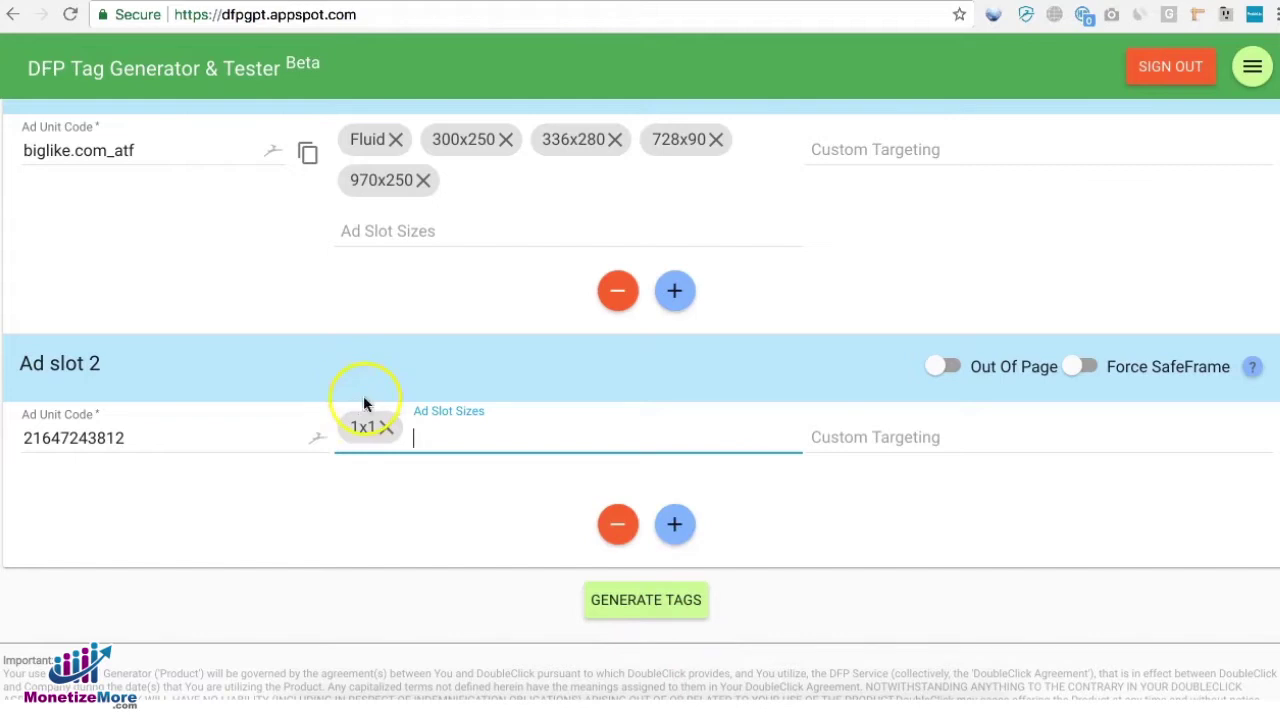
{"action": "type", "text": "728x90"}
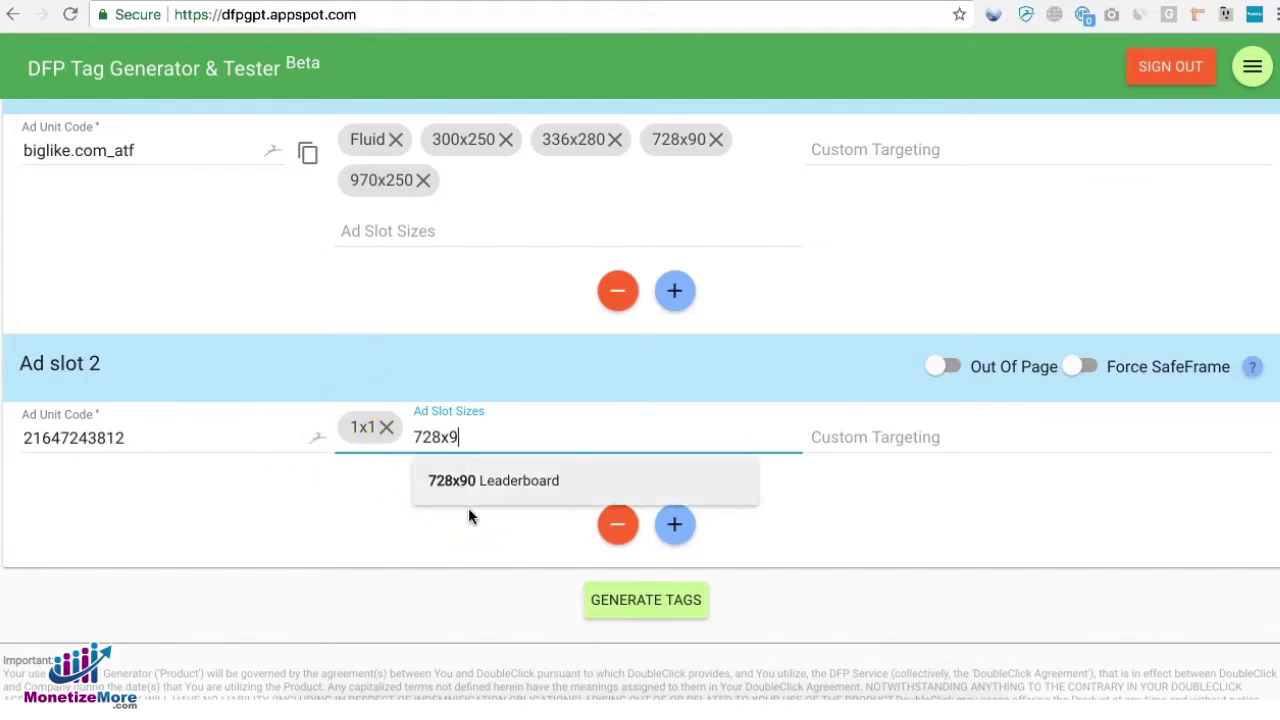
{"action": "left_click", "coordinate": [494, 482]}
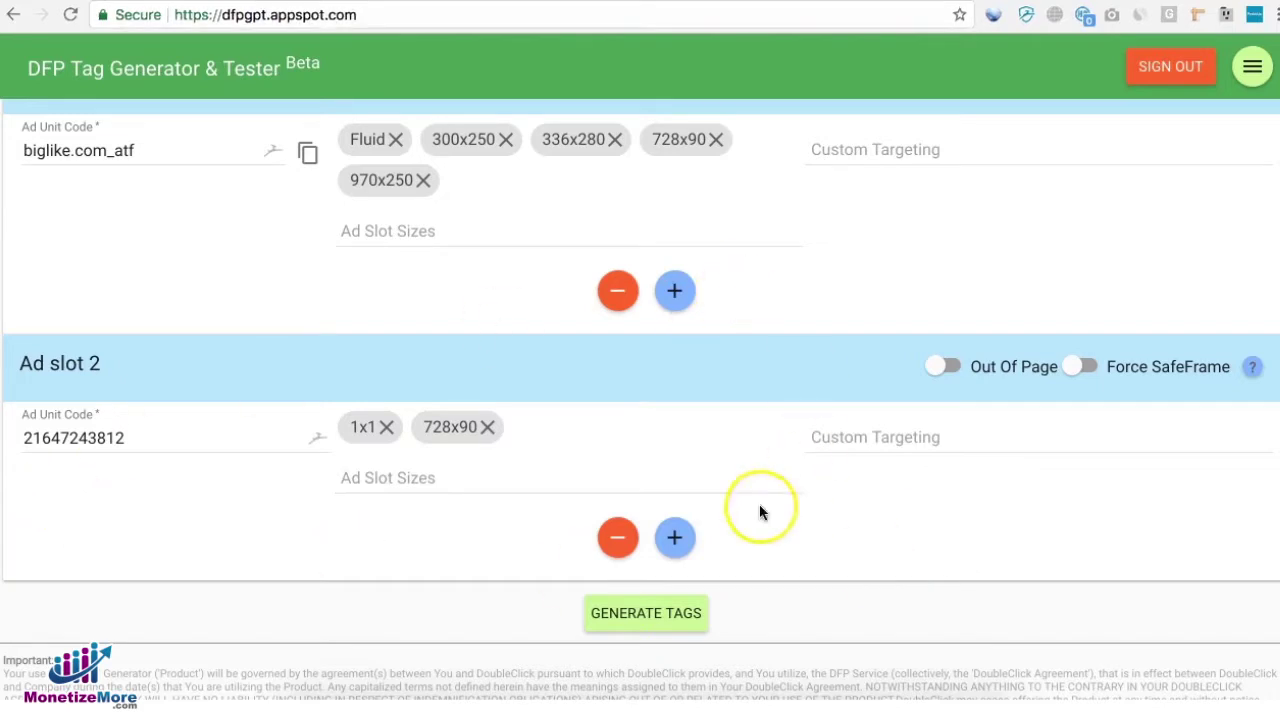
{"action": "scroll", "coordinate": [759, 504], "scroll_direction": "down", "scroll_amount": 1}
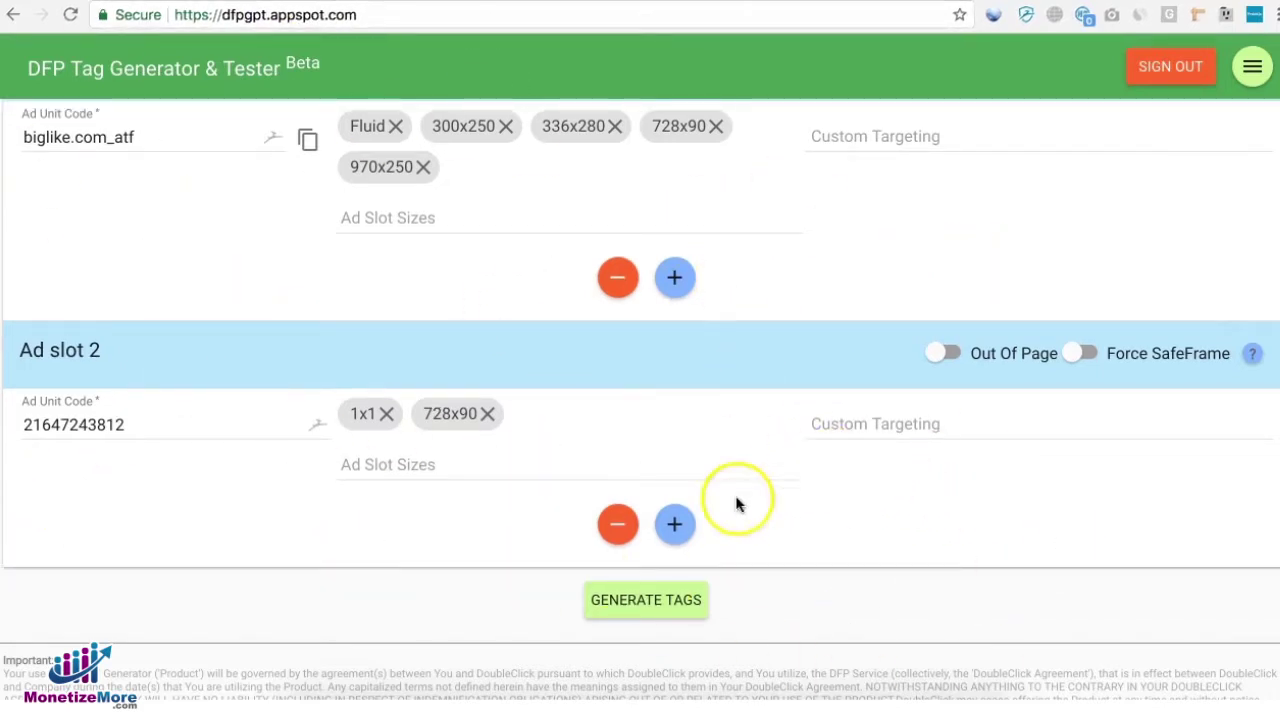
Generate the GPT tags for both ad slots and select the direct URL in the address bar.
{"action": "left_click", "coordinate": [656, 607]}
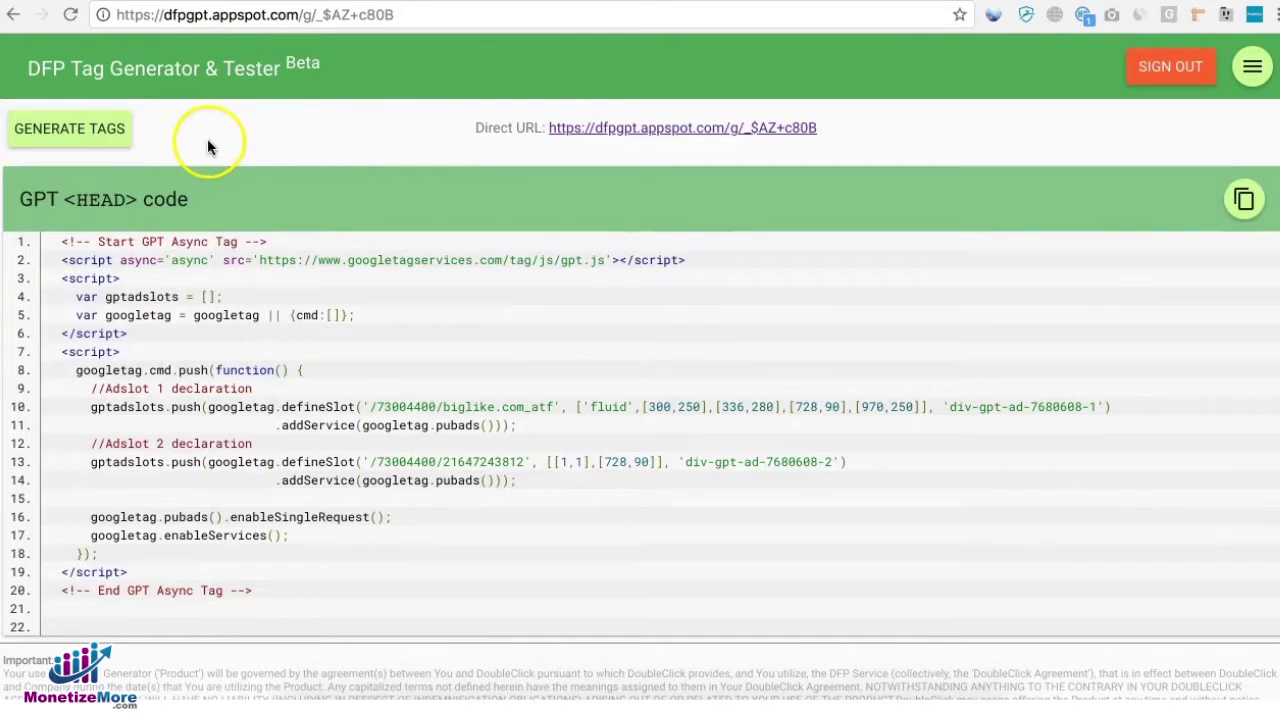
{"action": "left_click", "coordinate": [388, 14]}
{"action": "key", "text": "super+c"}
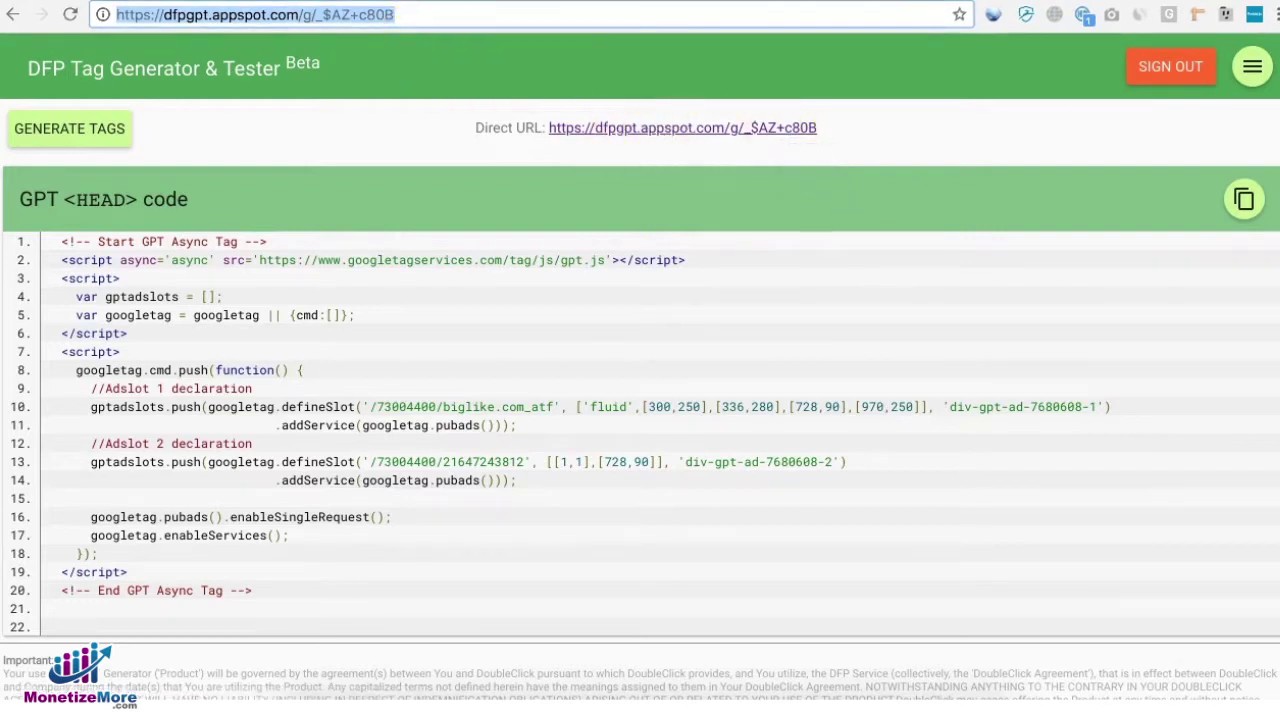
{"action": "left_click", "coordinate": [150, 2]}
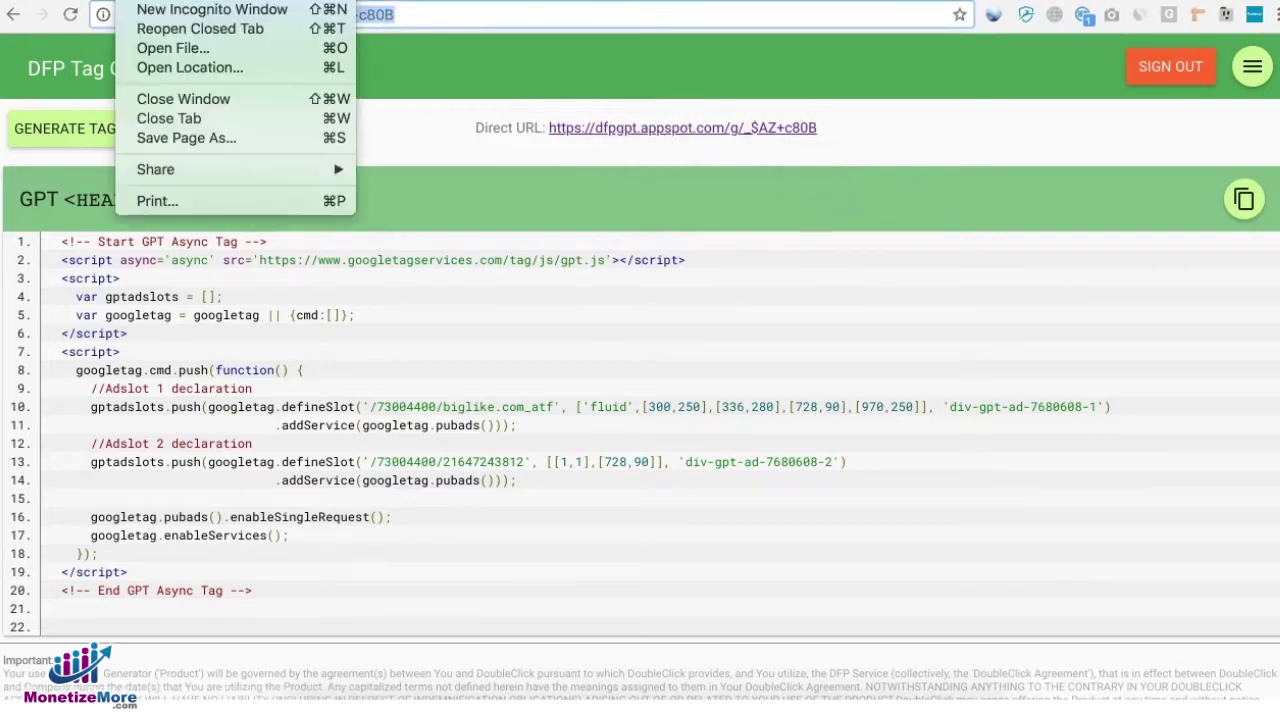
Load the direct URL in a new incognito window and check the regenerated head code.
{"action": "left_click", "coordinate": [178, 10]}
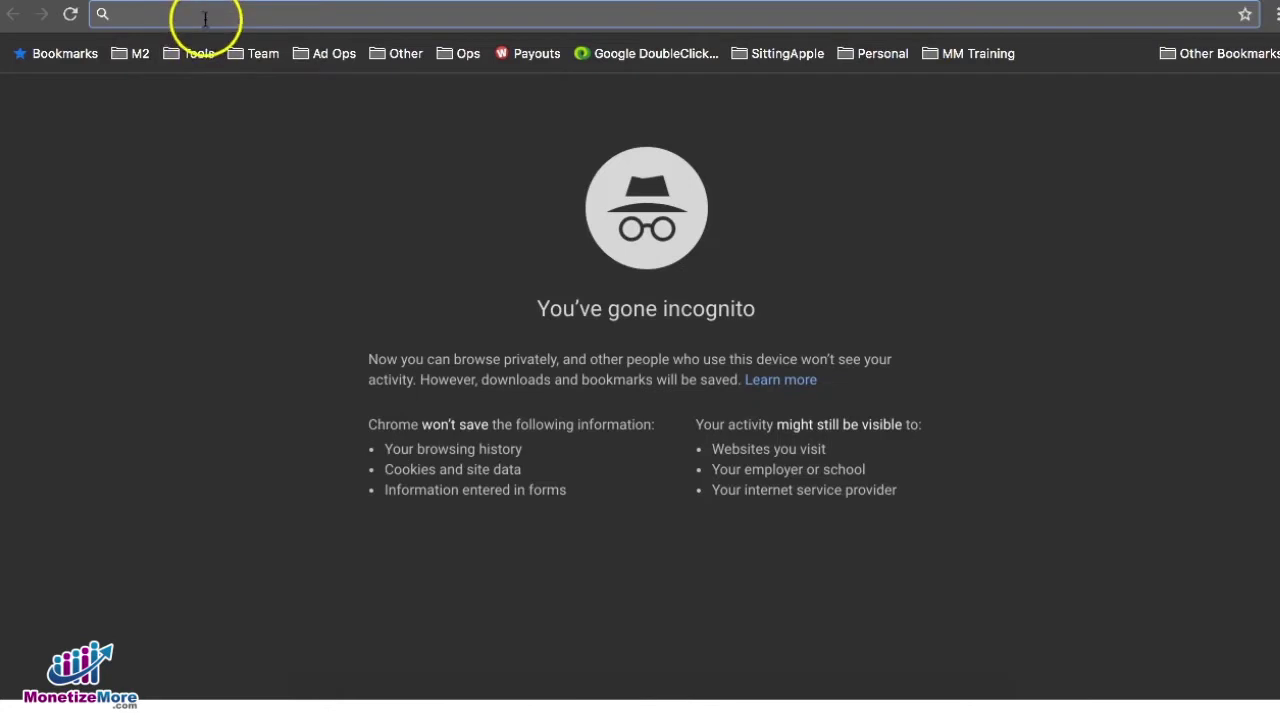
{"action": "key", "text": "super+v"}
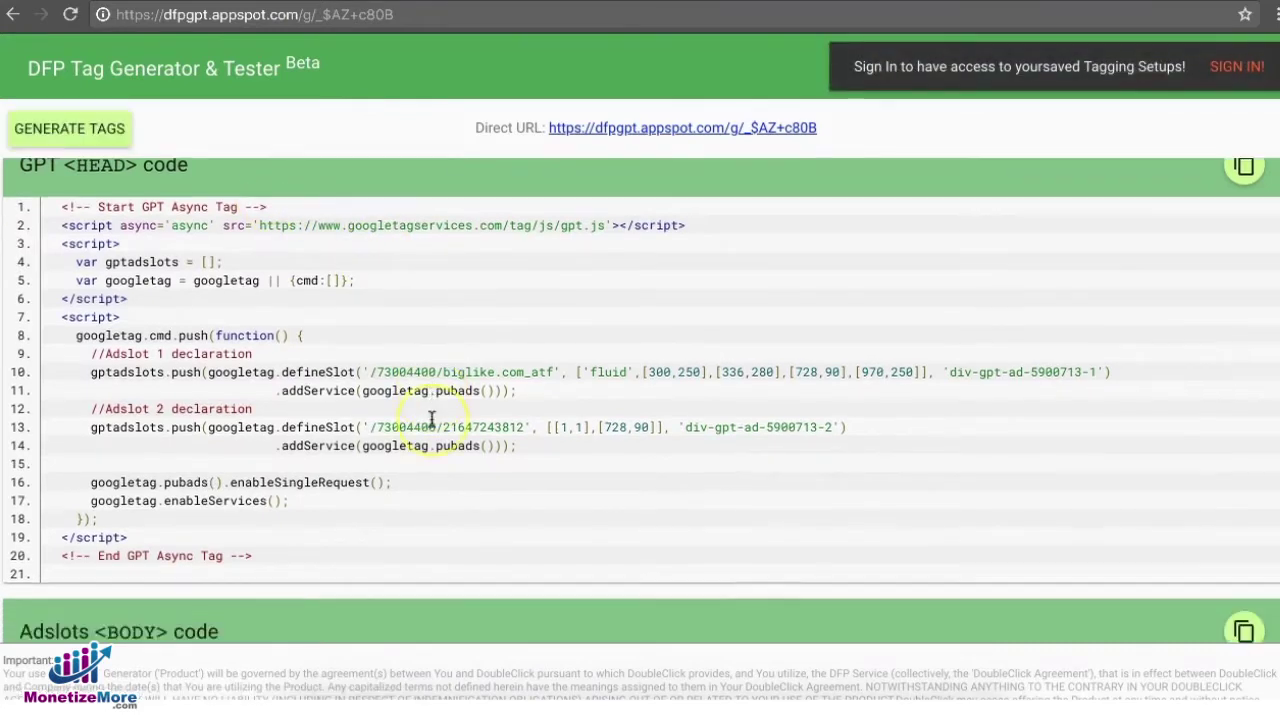
{"action": "scroll", "coordinate": [432, 418], "scroll_direction": "down", "scroll_amount": 5}
{"action": "scroll", "coordinate": [432, 418], "scroll_direction": "up", "scroll_amount": 5}
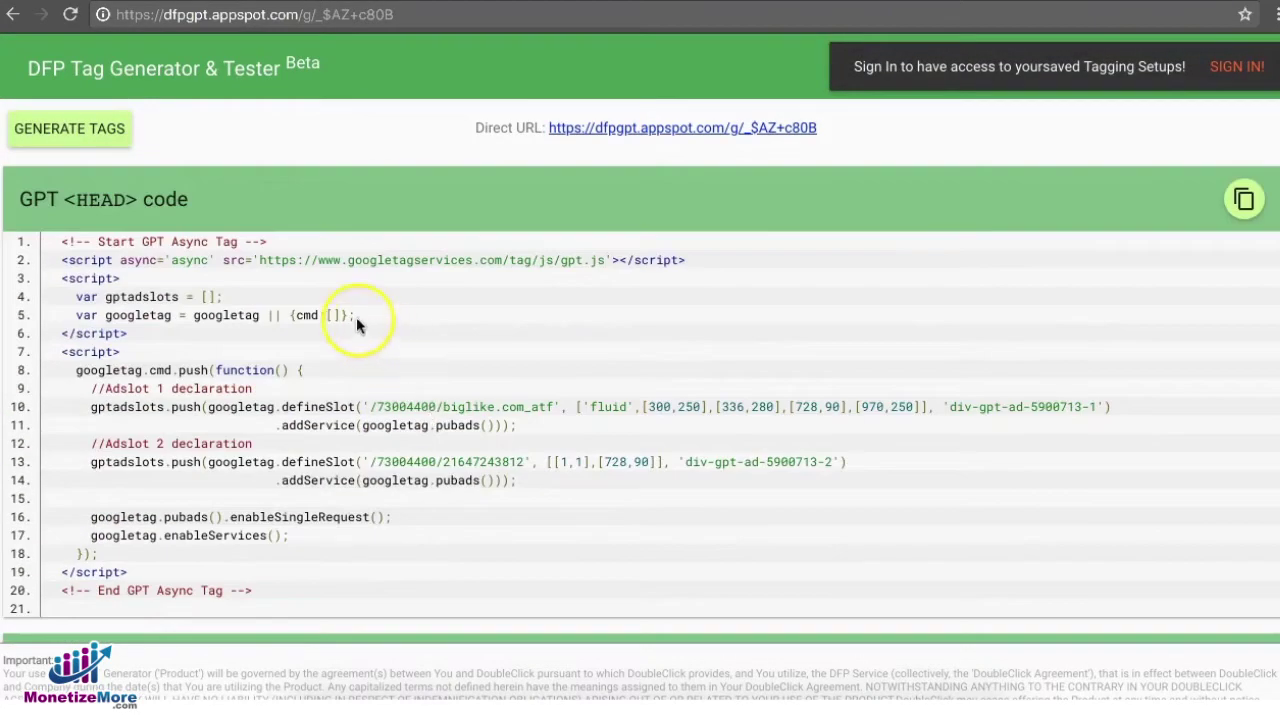
{"action": "scroll", "coordinate": [528, 451], "scroll_direction": "down", "scroll_amount": 4}
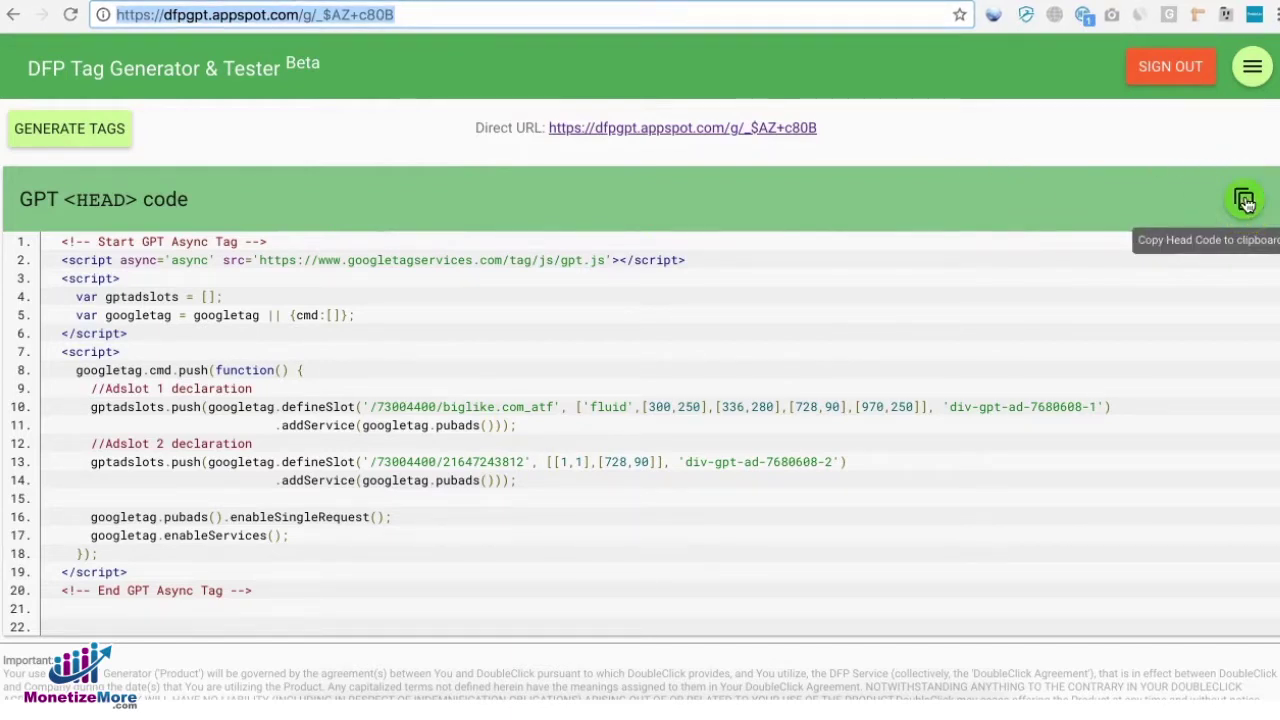
Copy the head code, then the Adslots body code, to the clipboard.
{"action": "left_click_drag", "start_coordinate": [277, 591], "coordinate": [55, 257]}
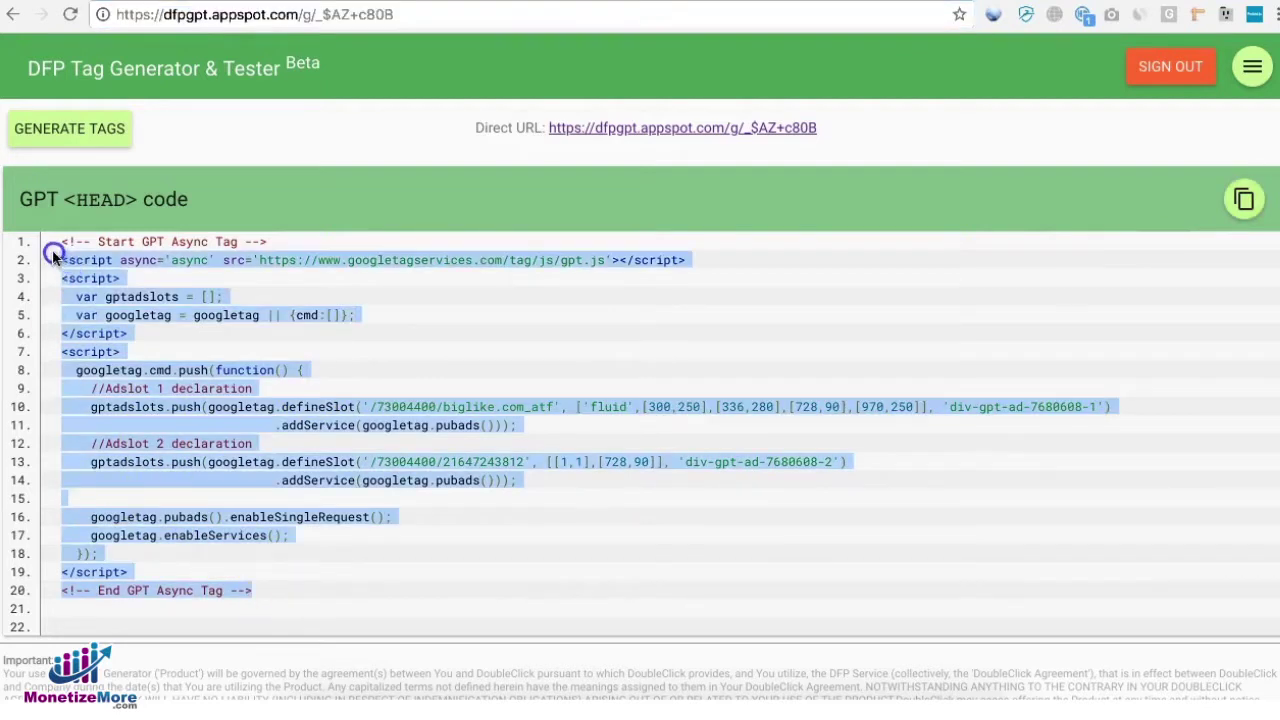
{"action": "left_click", "coordinate": [749, 234]}
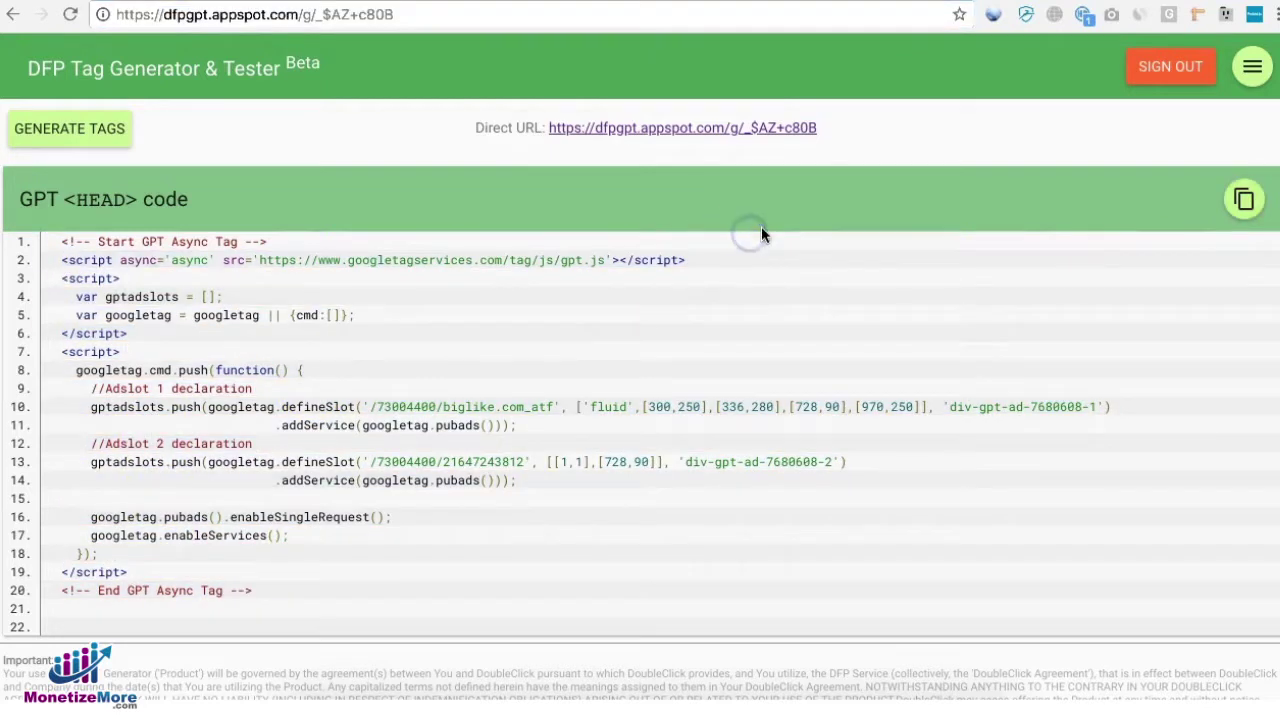
{"action": "left_click", "coordinate": [1245, 200]}
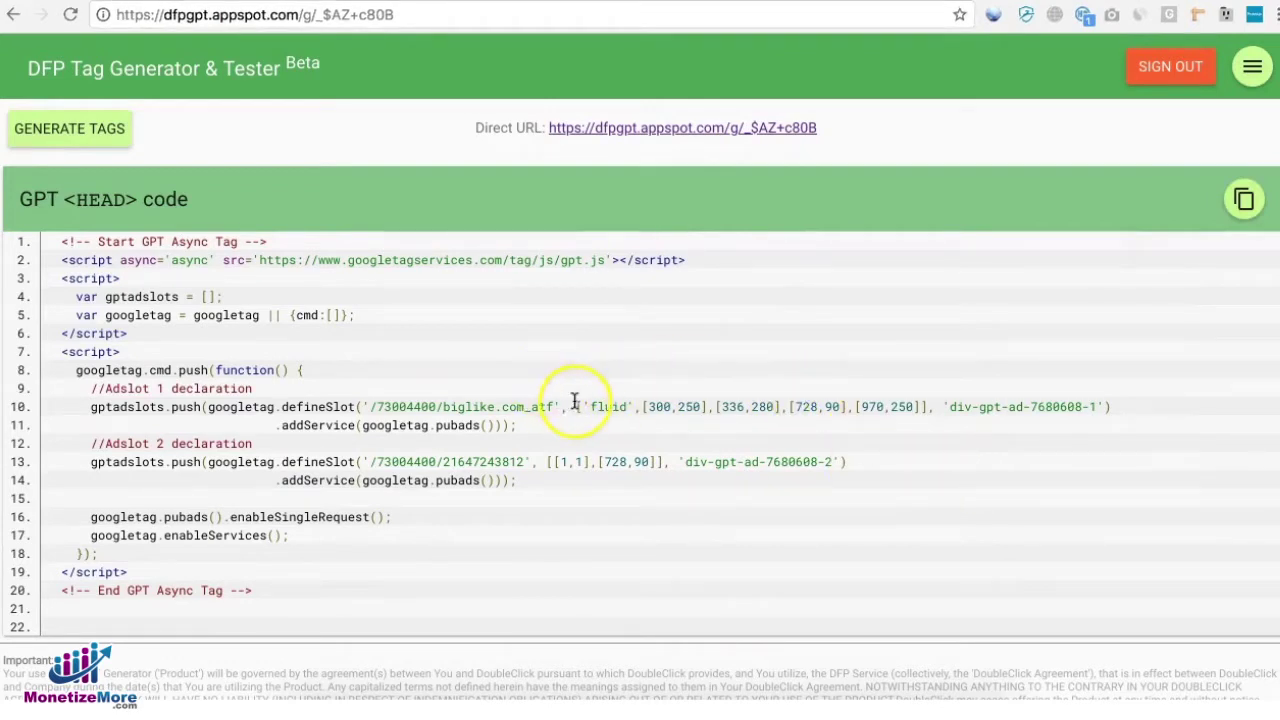
{"action": "scroll", "coordinate": [575, 400], "scroll_direction": "down", "scroll_amount": 5}
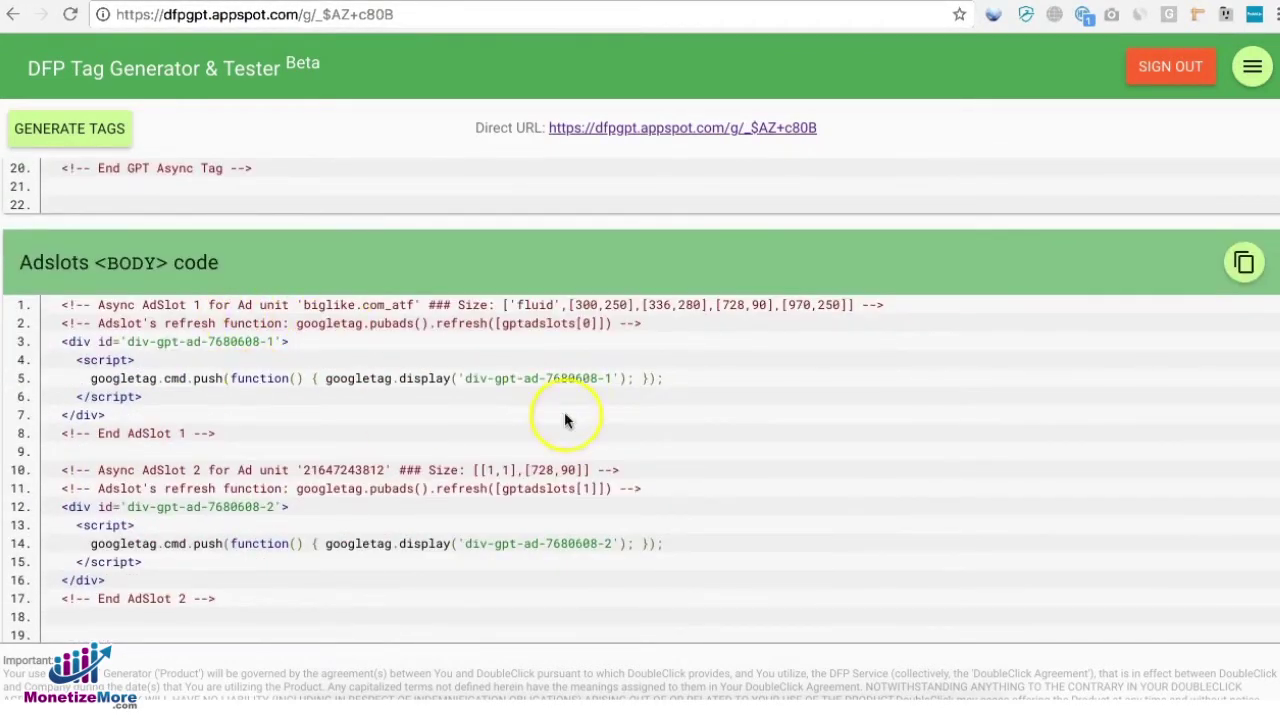
{"action": "left_click", "coordinate": [1244, 270]}
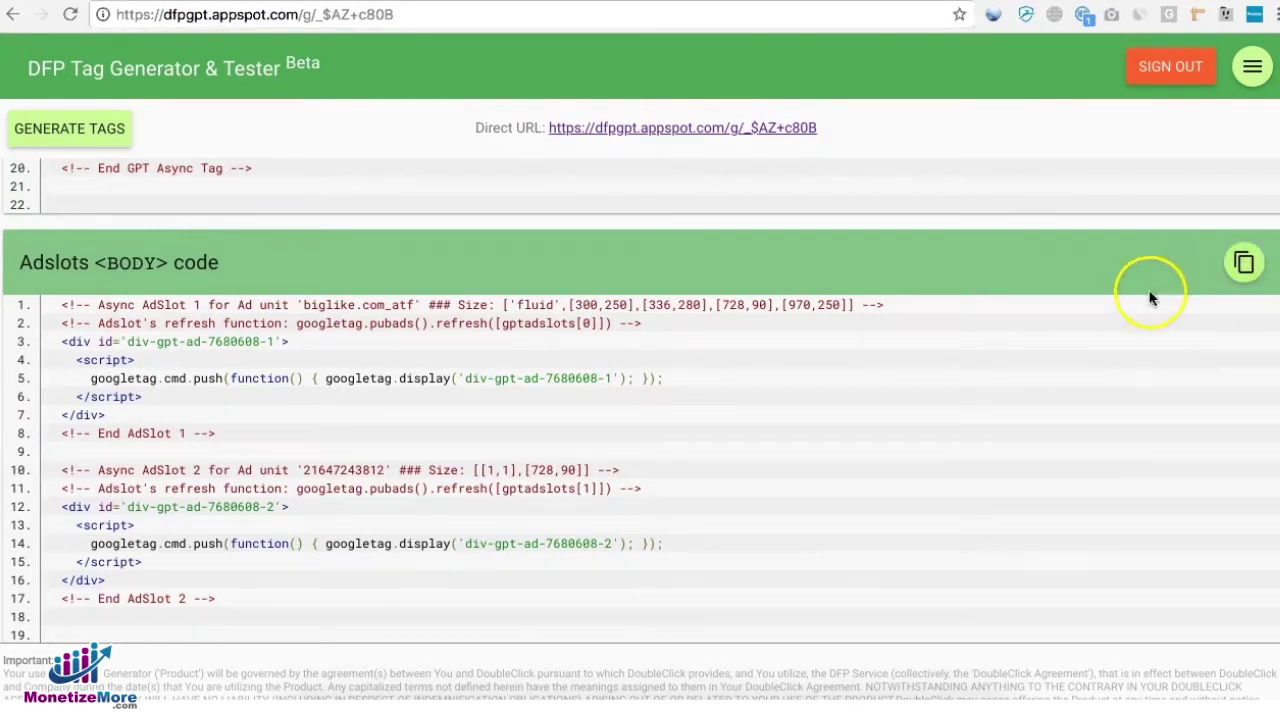
{"action": "scroll", "coordinate": [640, 434], "scroll_direction": "down", "scroll_amount": 4}
Refresh the Live Ads preview for both slots and open the external test page.
{"action": "scroll", "coordinate": [642, 434], "scroll_direction": "down", "scroll_amount": 1}
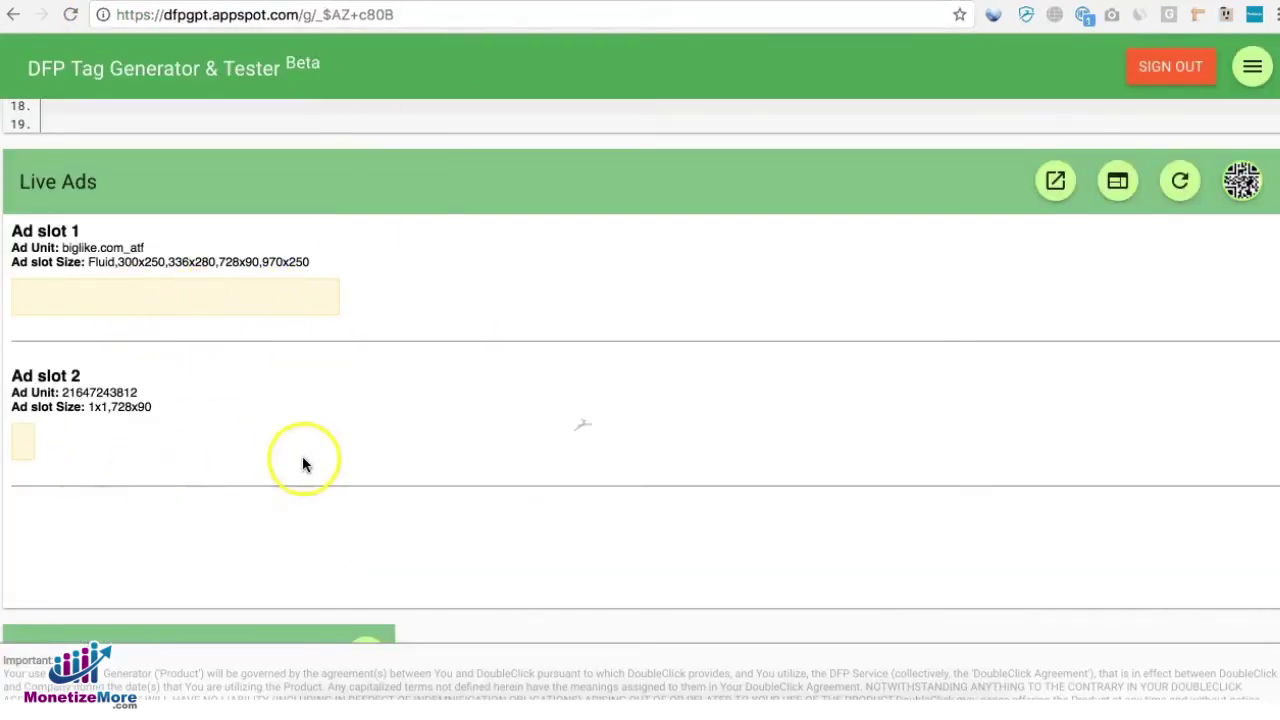
{"action": "left_click", "coordinate": [1179, 186]}
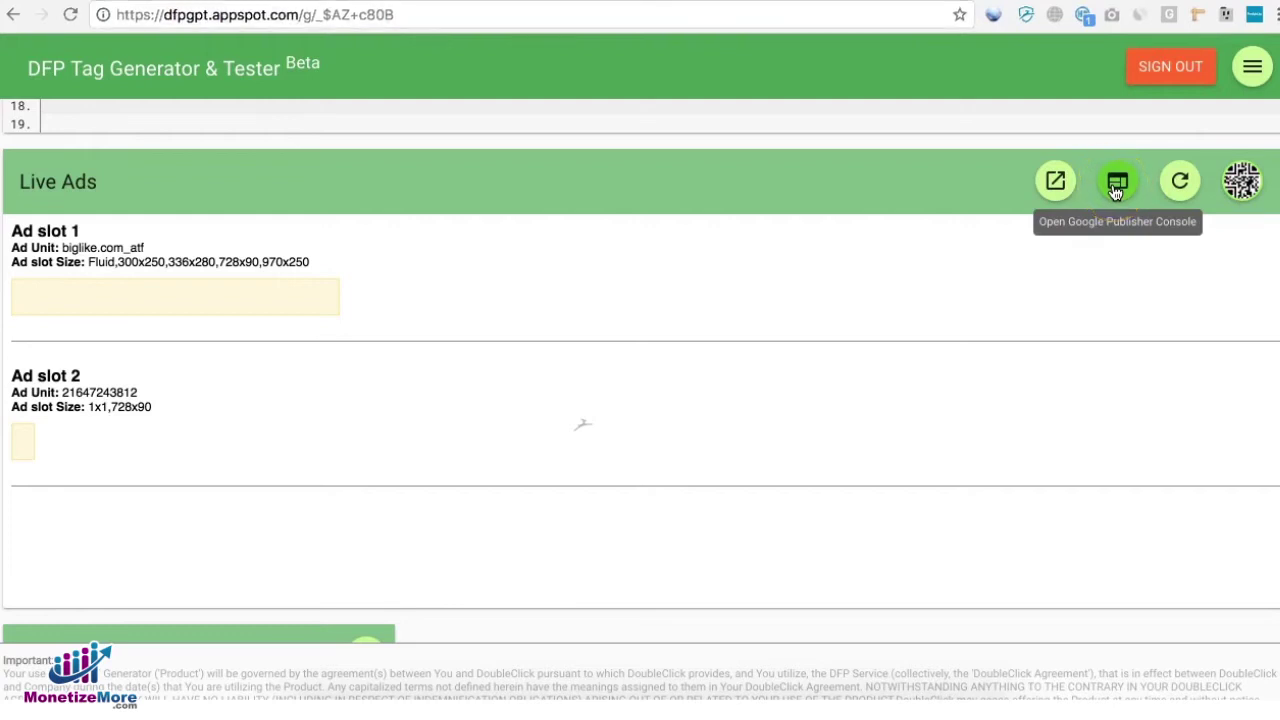
{"action": "left_click", "coordinate": [1050, 182]}
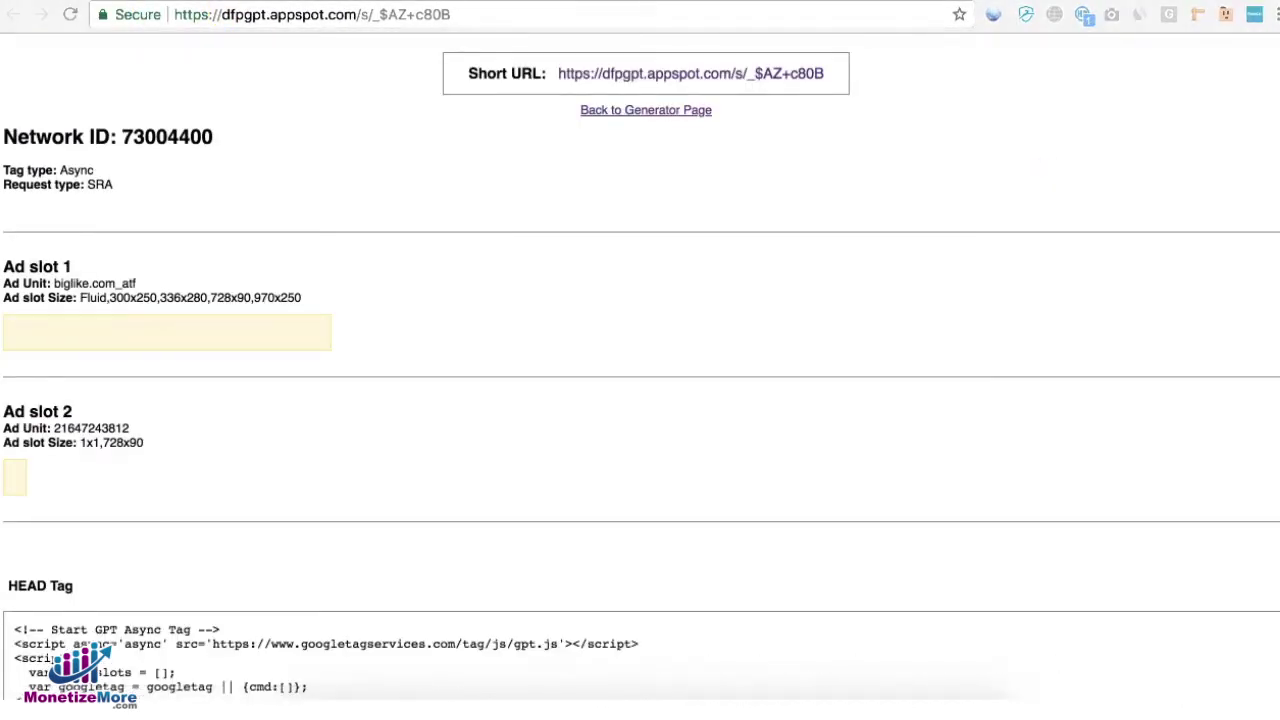
Review the test page's ad slots and HEAD/BODY tags, then return via the Short URL.
{"action": "key", "text": "super+w"}
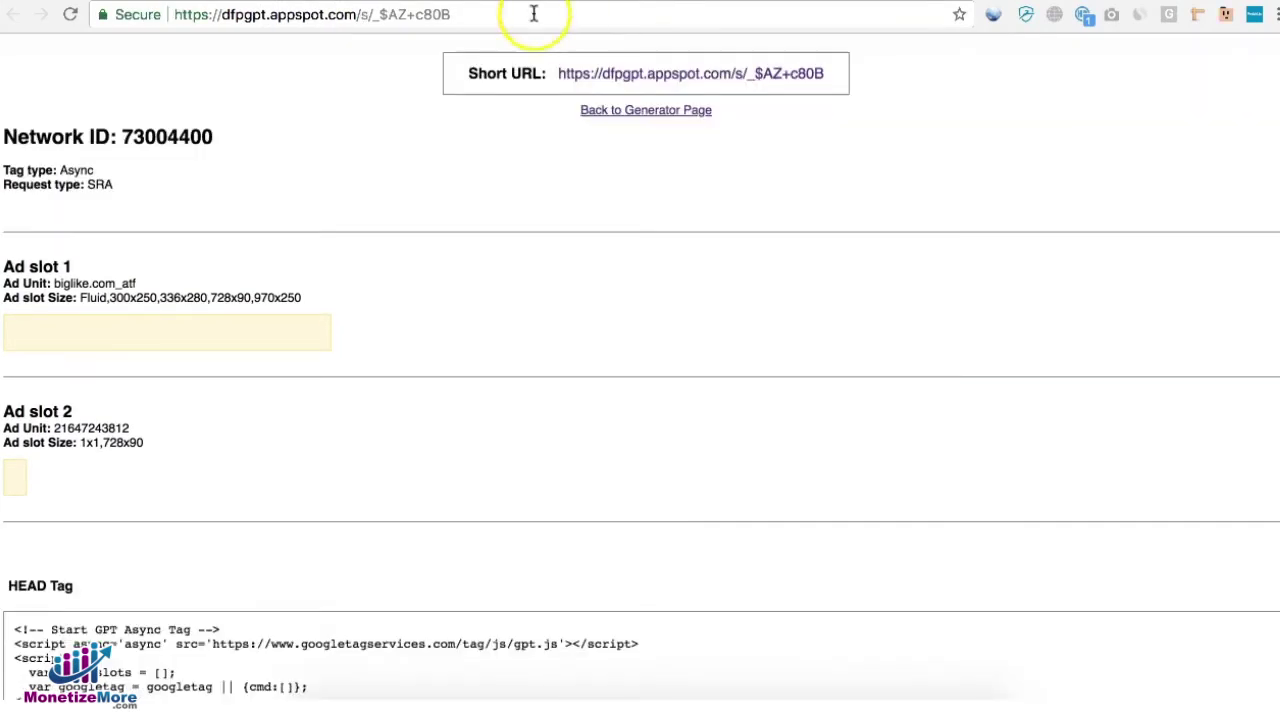
{"action": "key", "text": "super+w"}
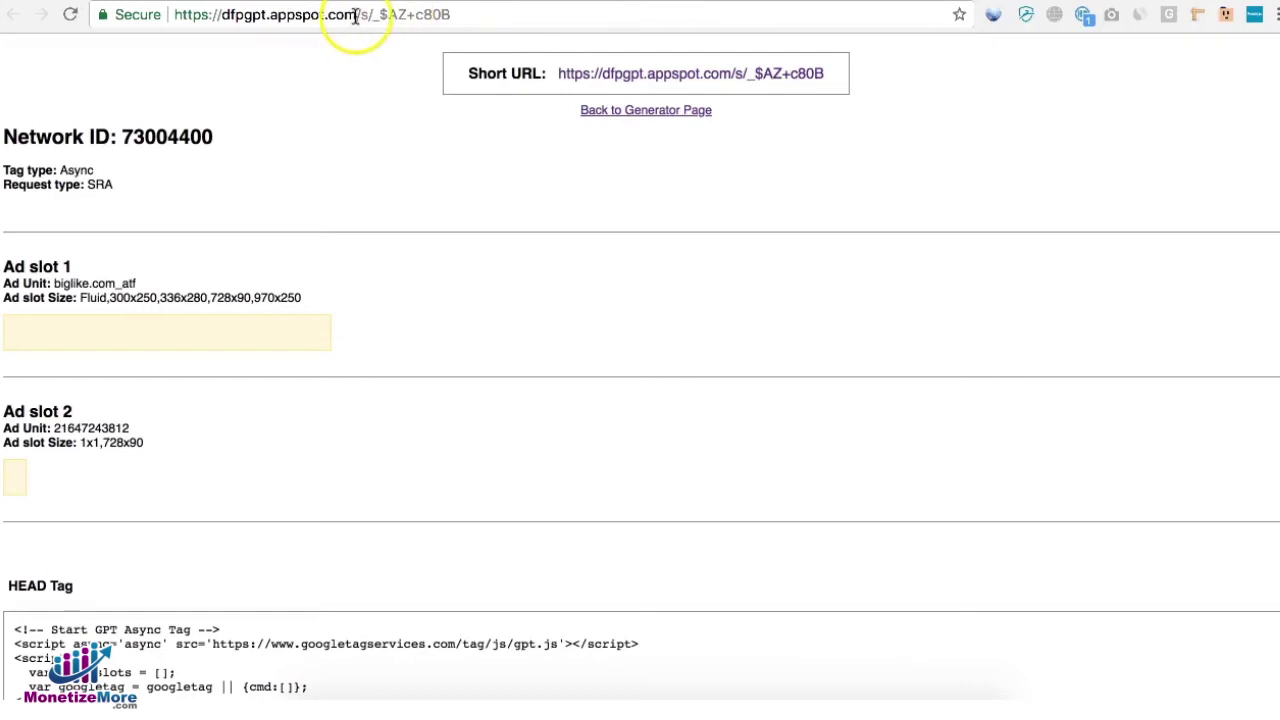
{"action": "scroll", "coordinate": [434, 249], "scroll_direction": "down", "scroll_amount": 6}
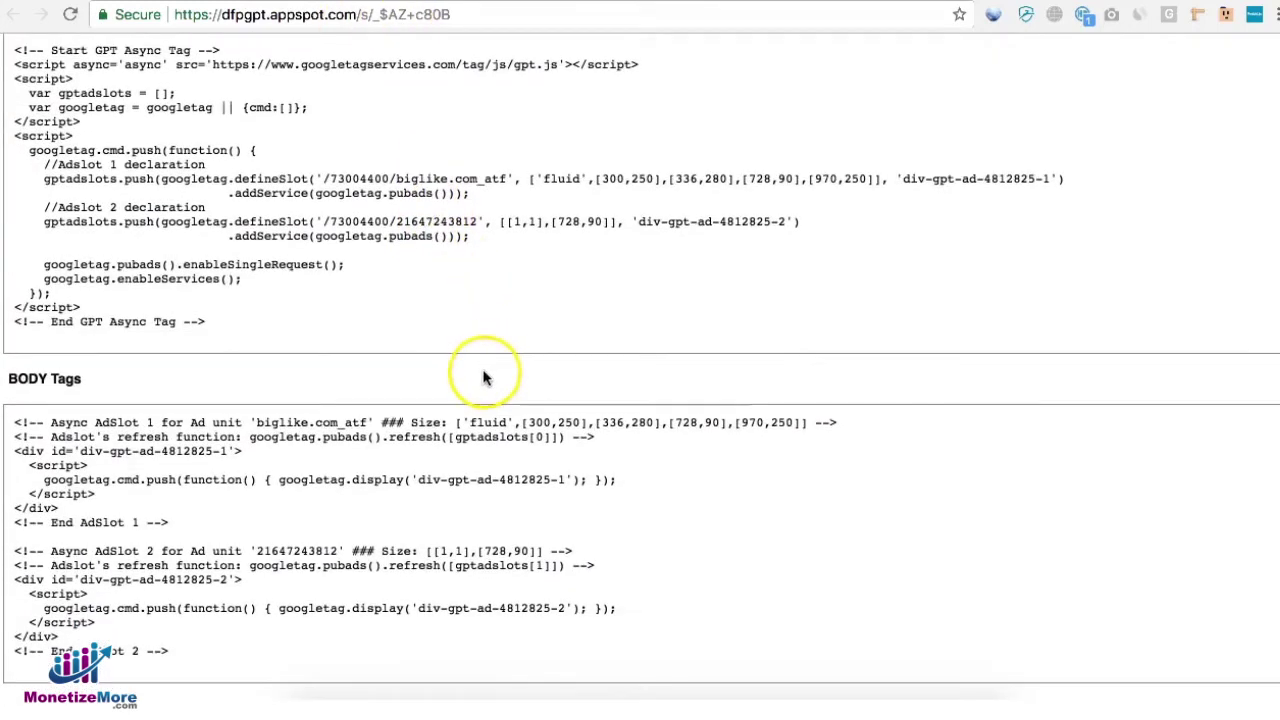
{"action": "scroll", "coordinate": [560, 586], "scroll_direction": "up", "scroll_amount": 4}
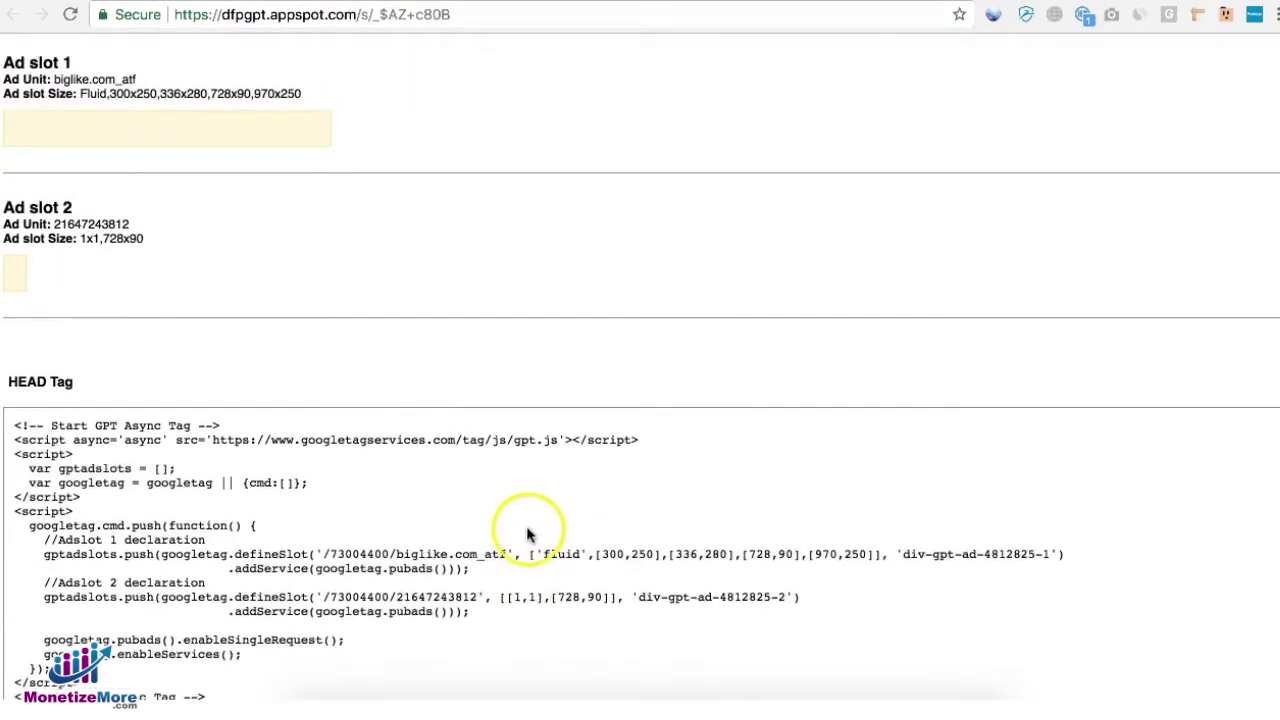
{"action": "scroll", "coordinate": [528, 535], "scroll_direction": "up", "scroll_amount": 3}
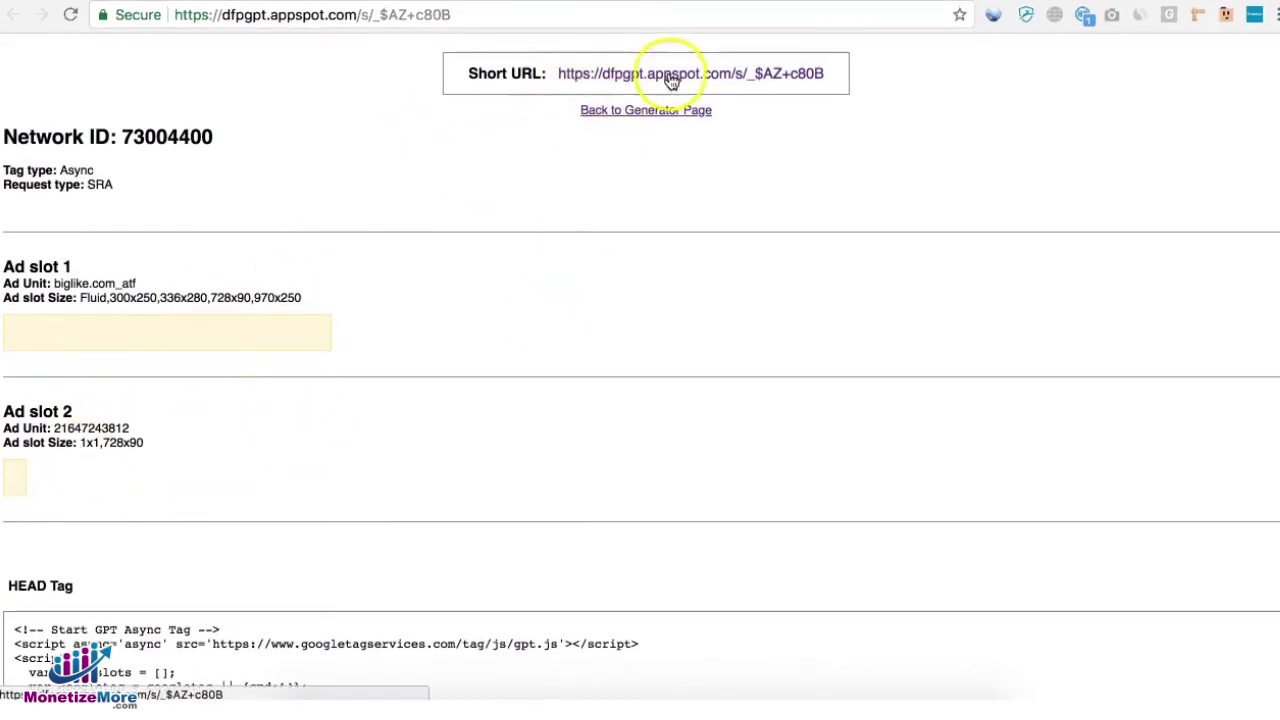
{"action": "left_click", "coordinate": [609, 75]}
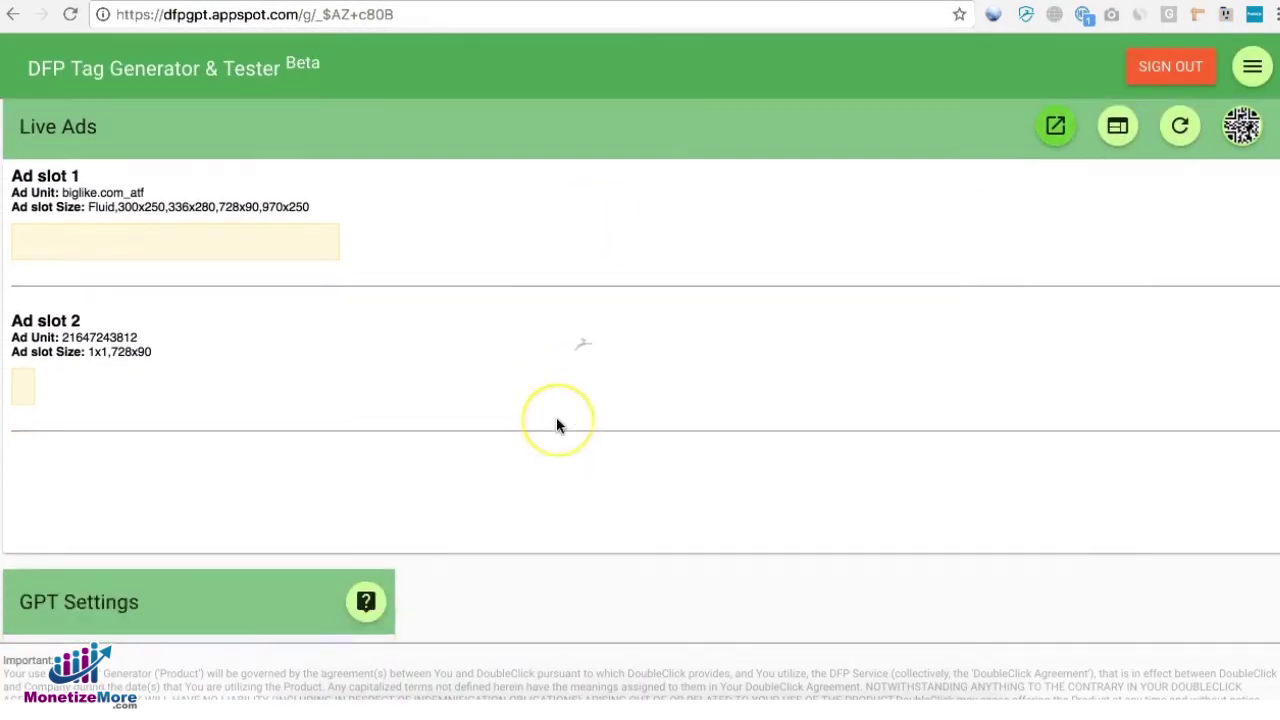
Check the reopened GPT settings and both ad slots, then regenerate the tags.
{"action": "scroll", "coordinate": [556, 417], "scroll_direction": "down", "scroll_amount": 5}
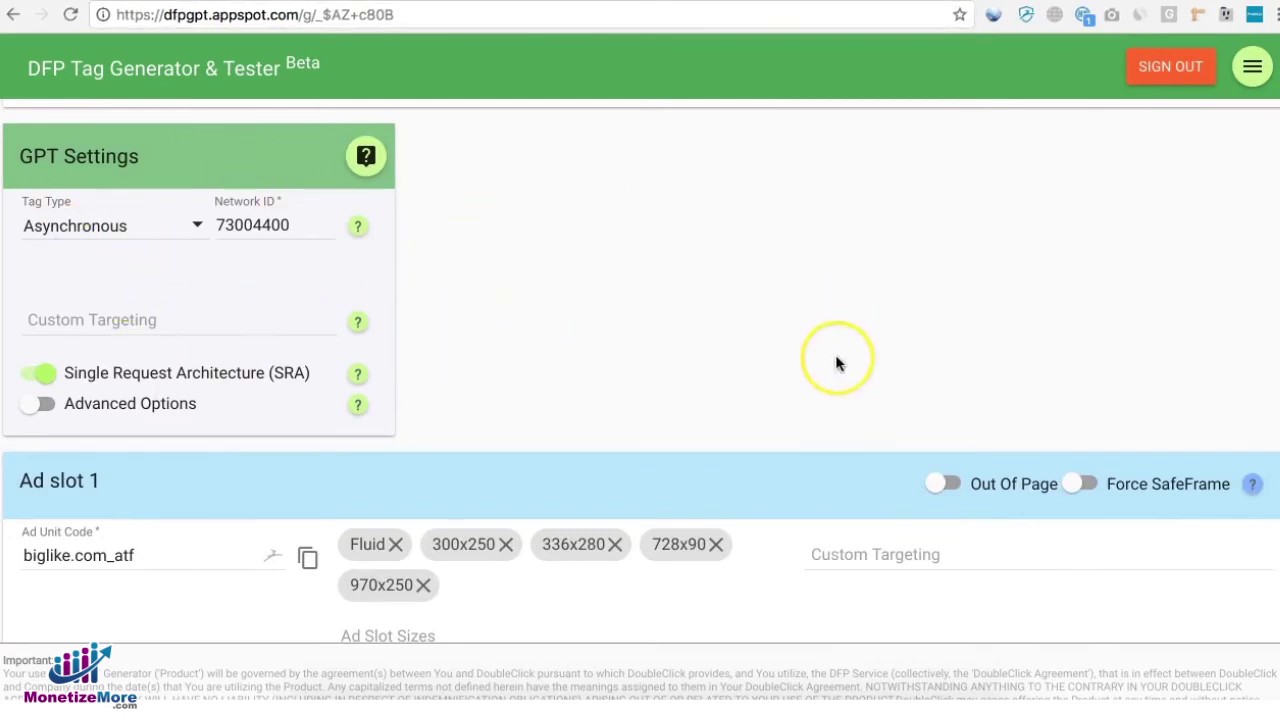
{"action": "scroll", "coordinate": [836, 357], "scroll_direction": "down", "scroll_amount": 4}
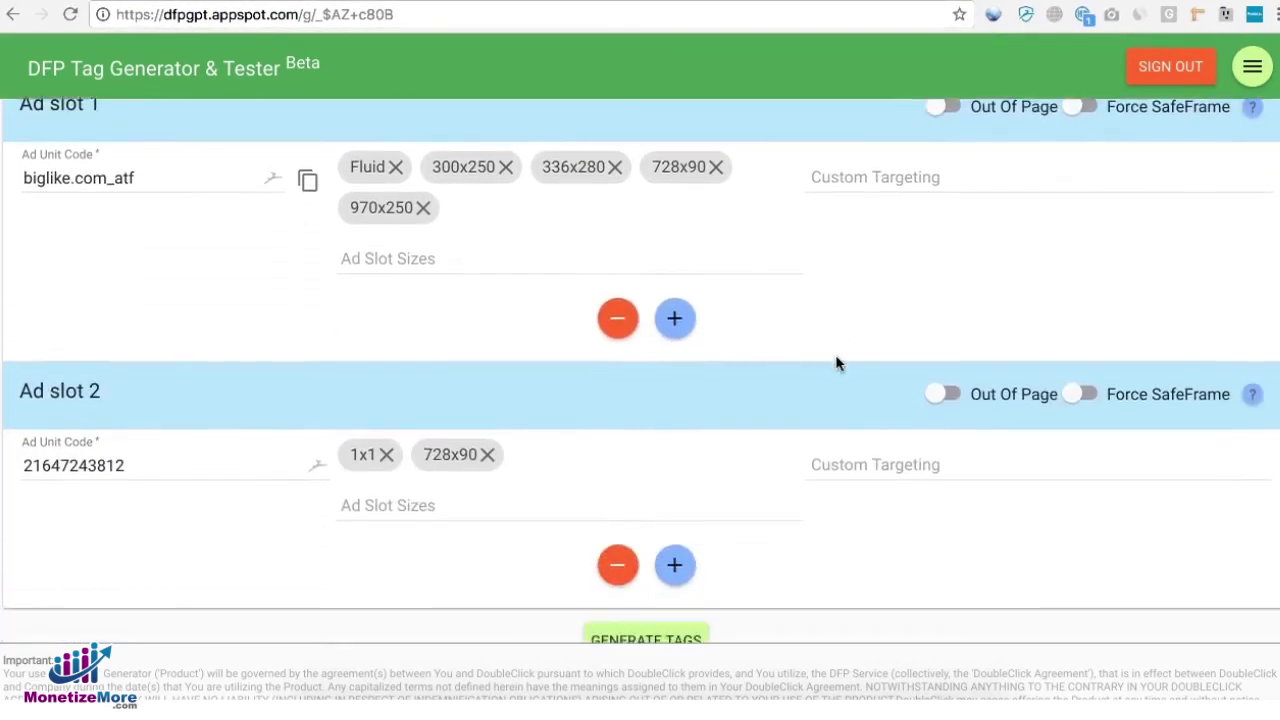
{"action": "left_click", "coordinate": [835, 609]}
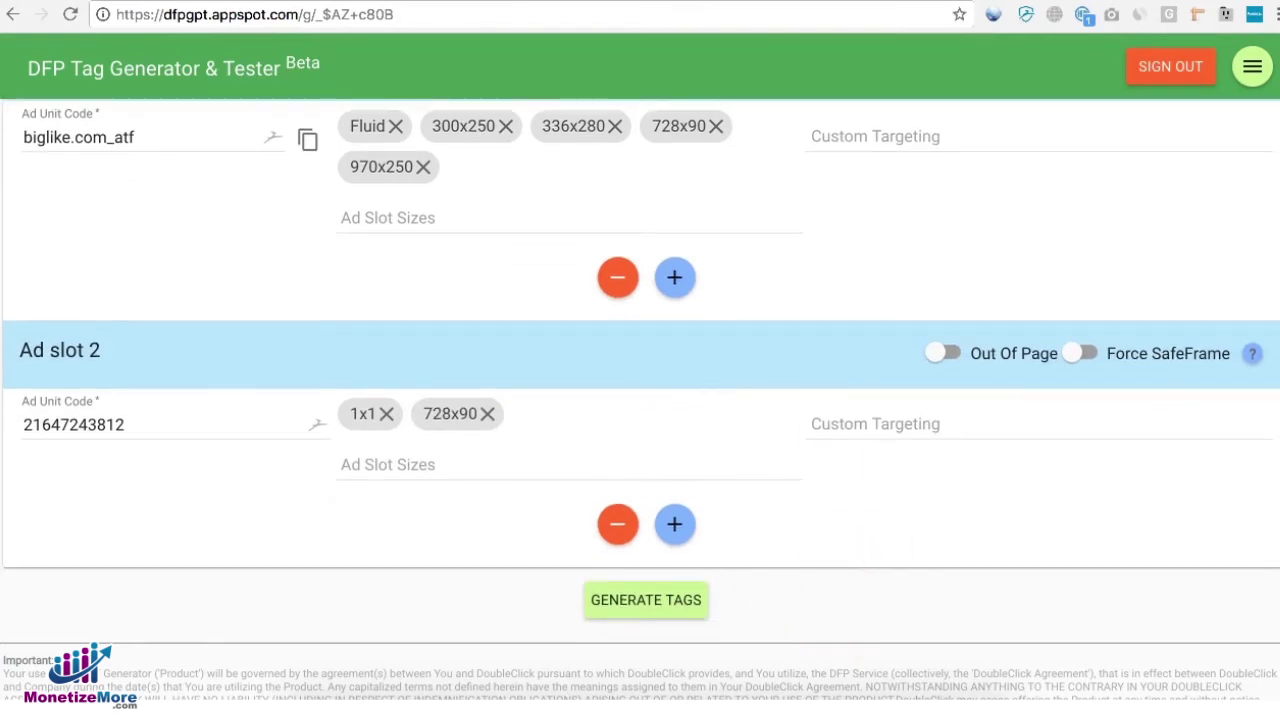